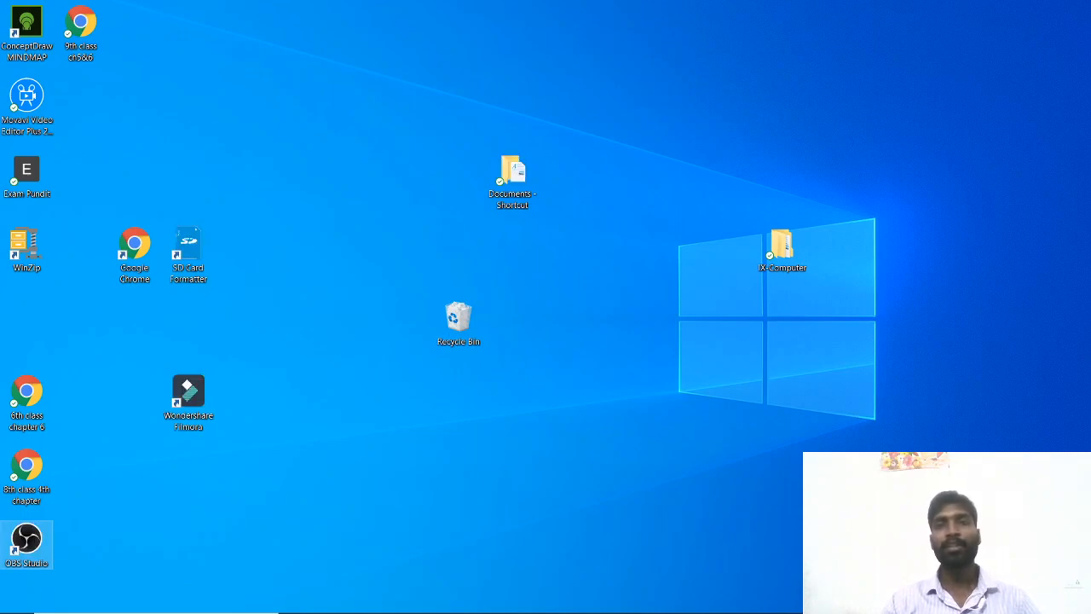
mouse_move(545, 611)
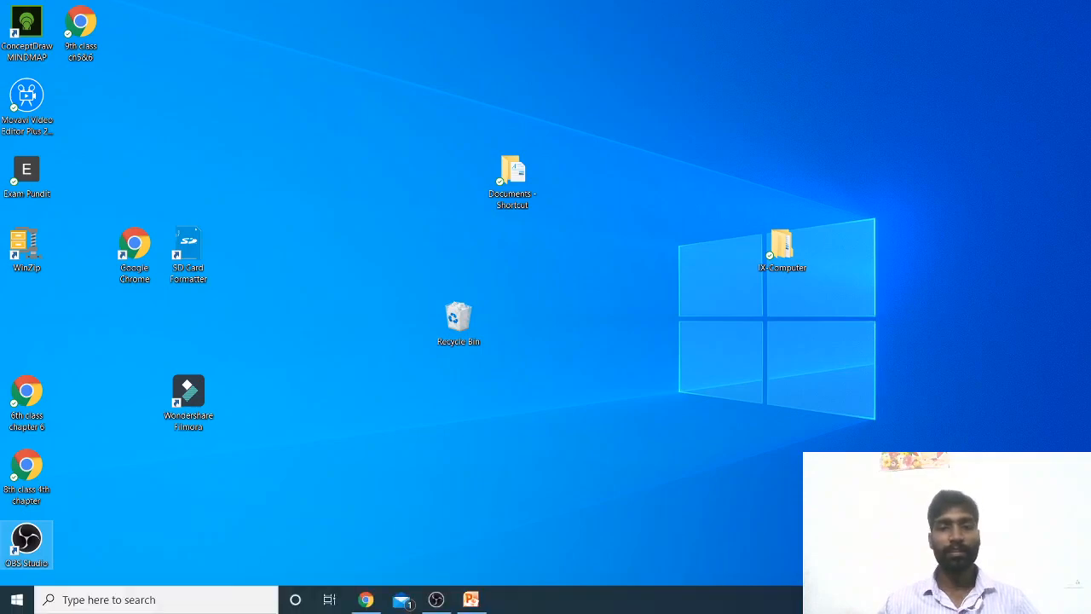
click(436, 599)
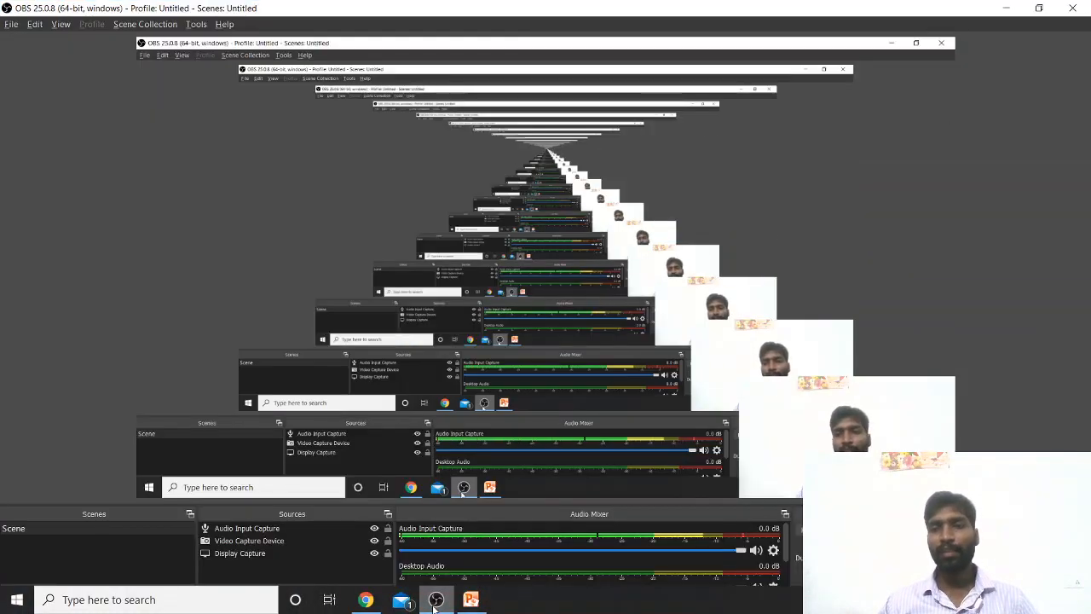
click(435, 600)
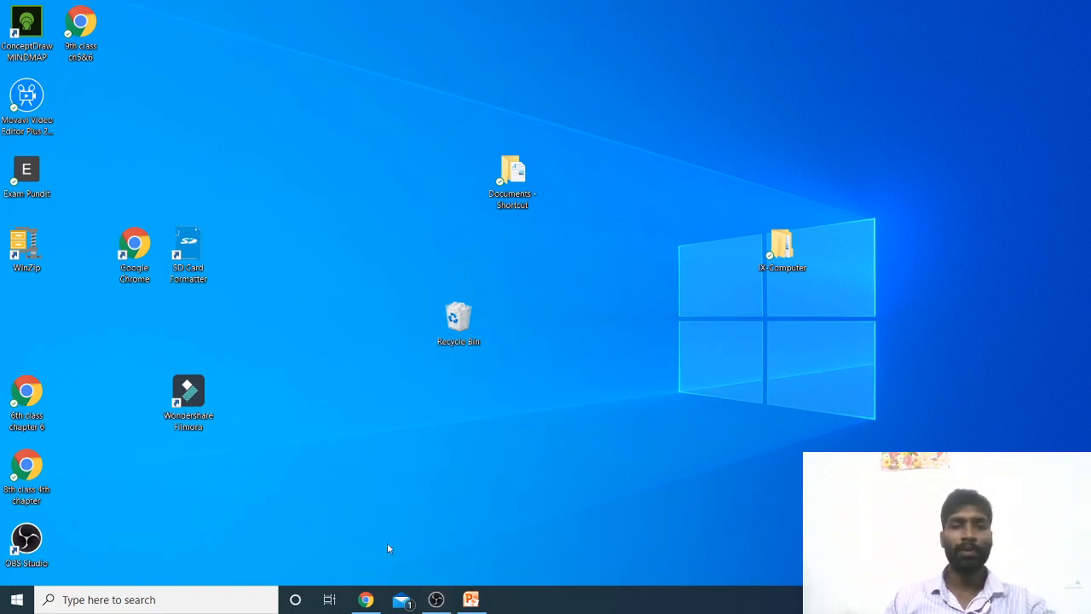
Switch to Chrome and review the 8th class 4th chapter PDF's sections on queries, table relationships, and simple and multiple criteria
click(371, 602)
scroll(423, 375, down, 5)
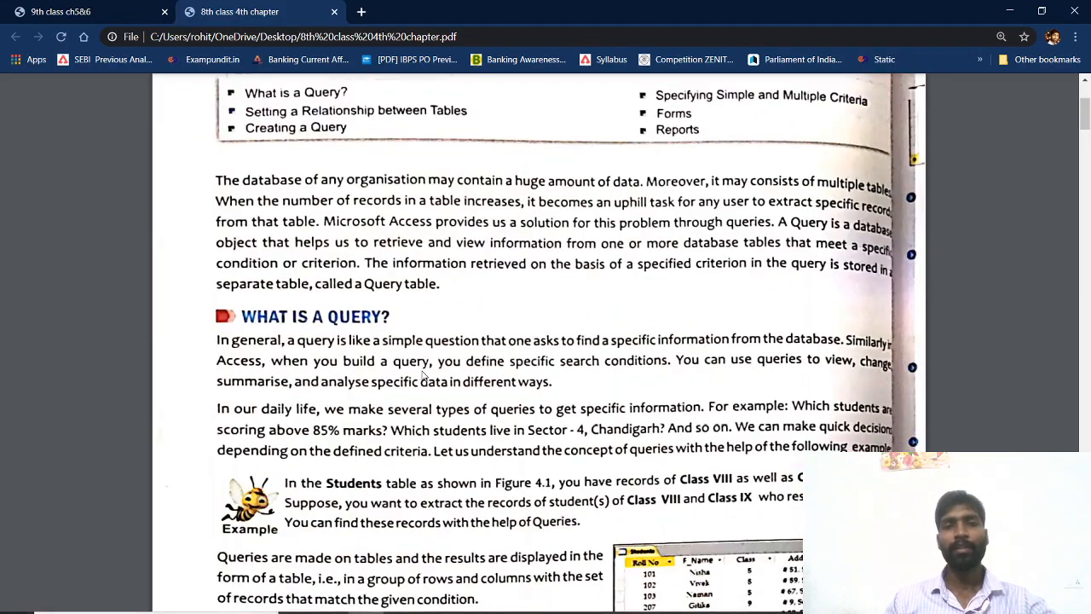
scroll(423, 375, down, 5)
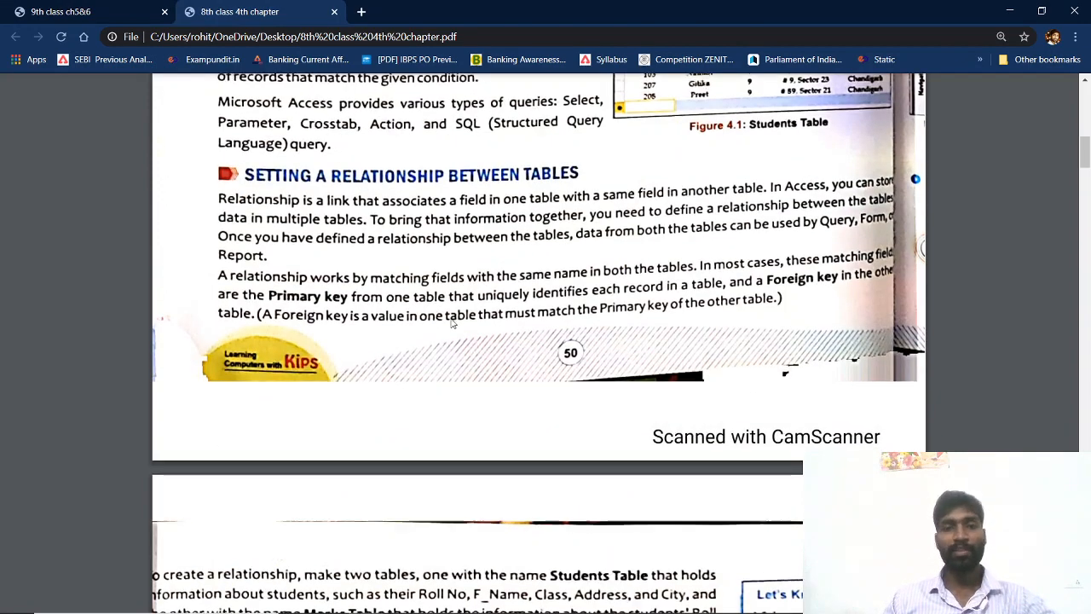
scroll(442, 357, down, 5)
scroll(442, 356, down, 10)
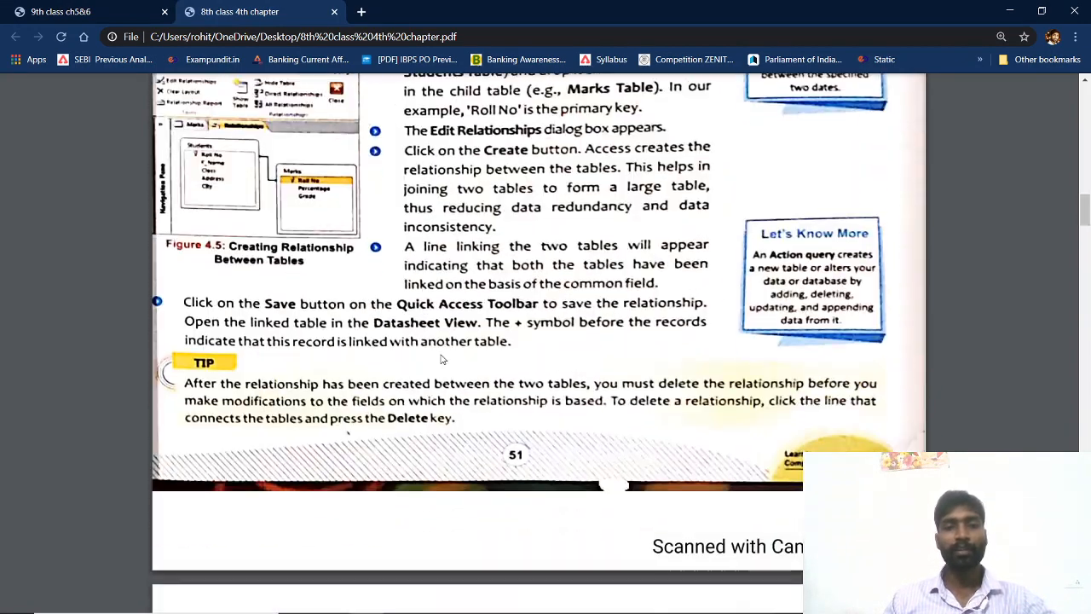
scroll(442, 356, down, 2)
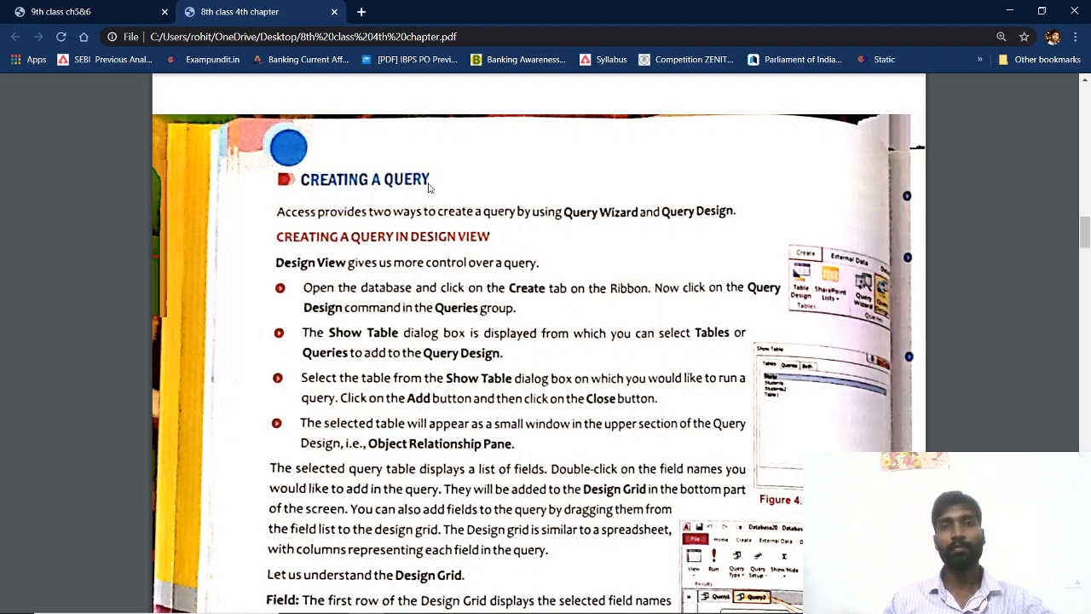
scroll(429, 187, down, 4)
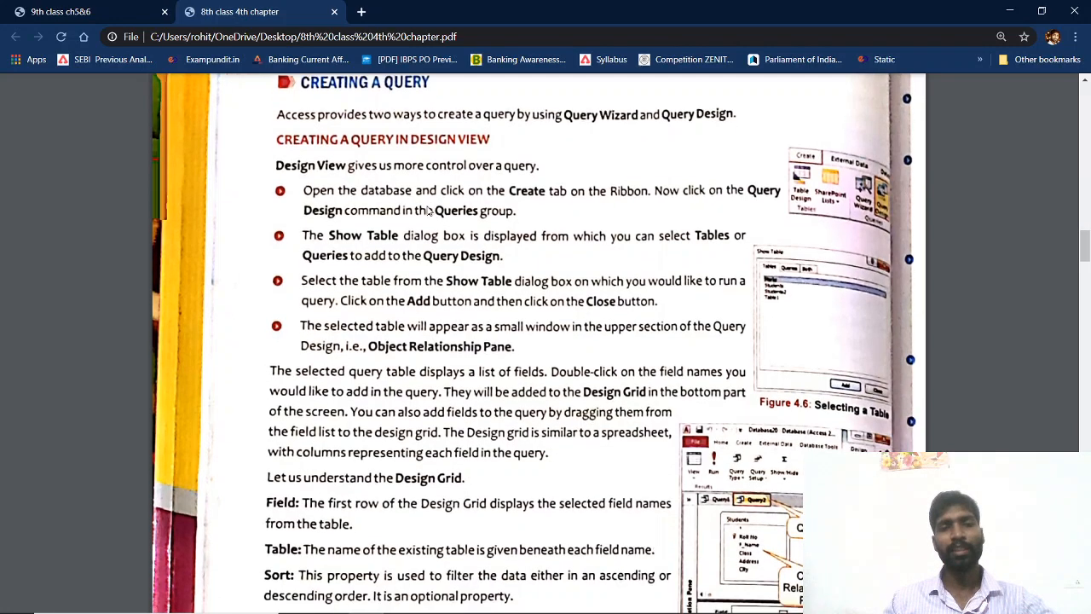
scroll(426, 217, down, 3)
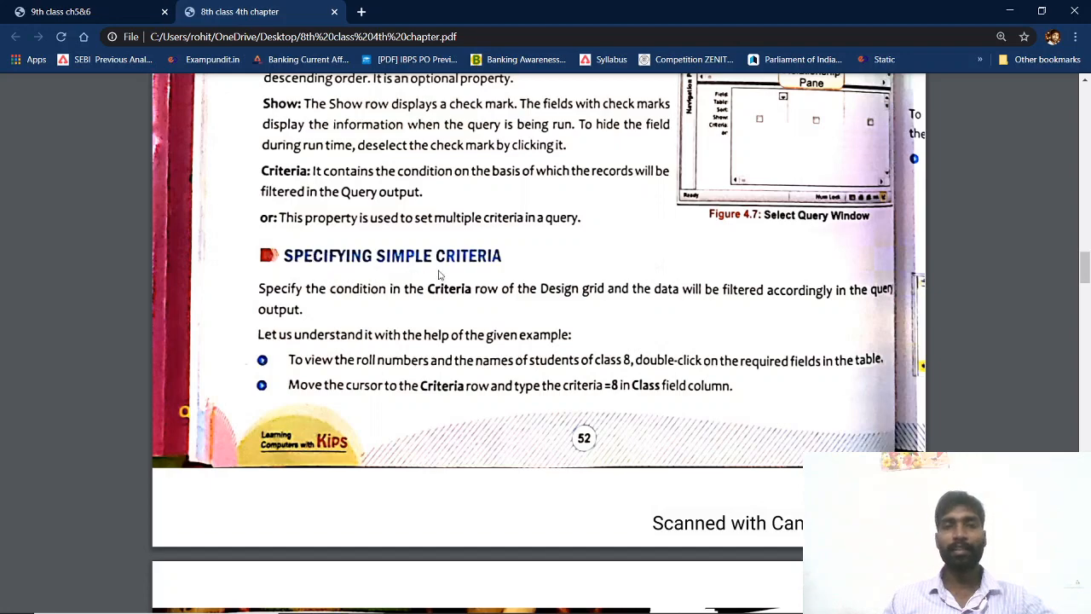
scroll(440, 273, down, 8)
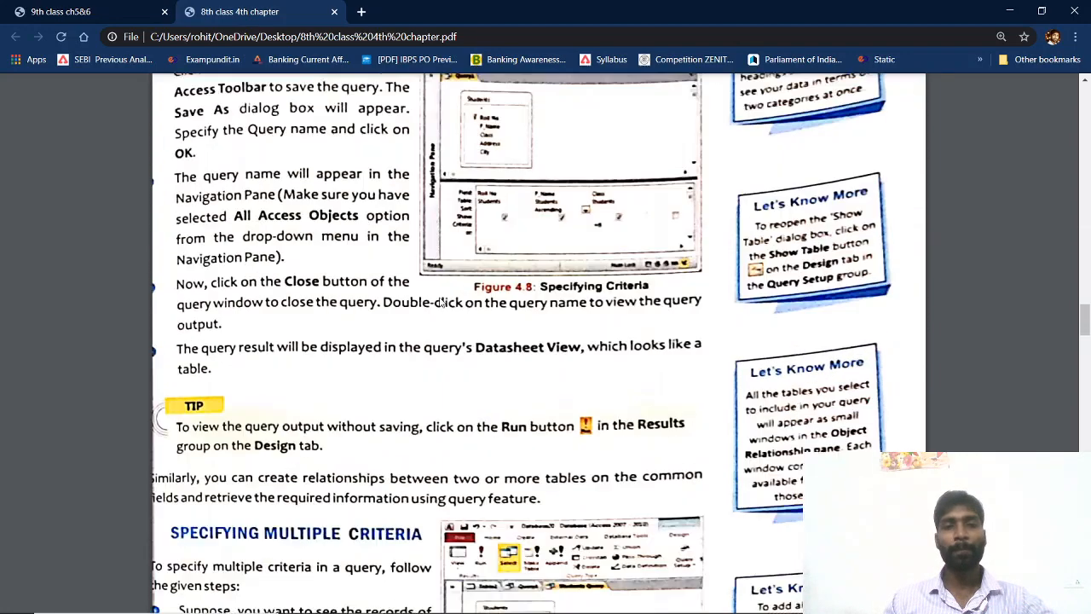
scroll(440, 302, down, 5)
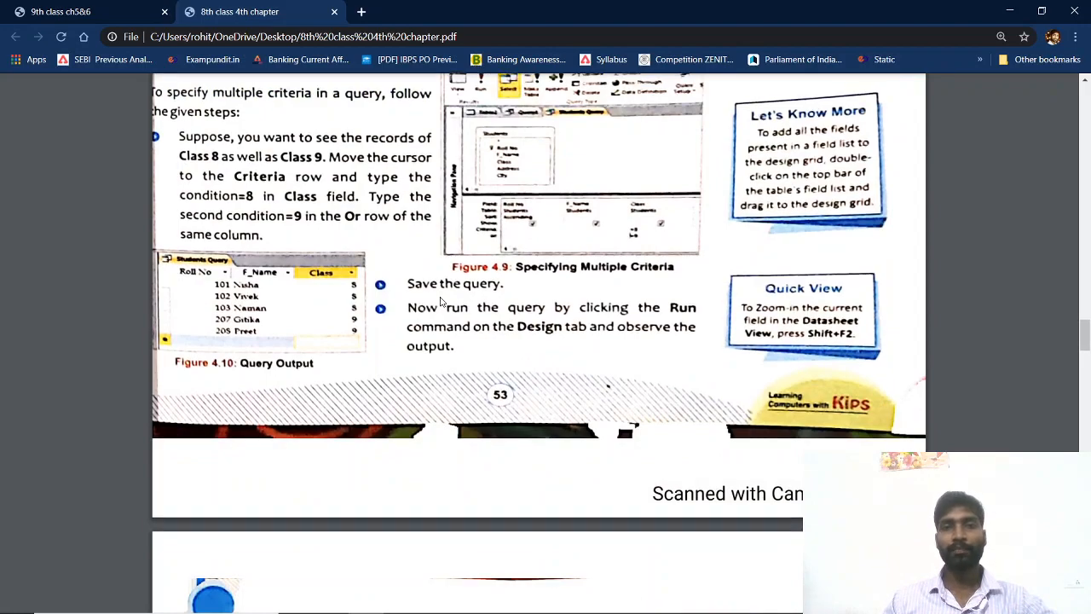
Look through the chapter's sections on creating and formatting forms and reports, including printing a report
scroll(440, 302, down, 1)
scroll(440, 301, down, 5)
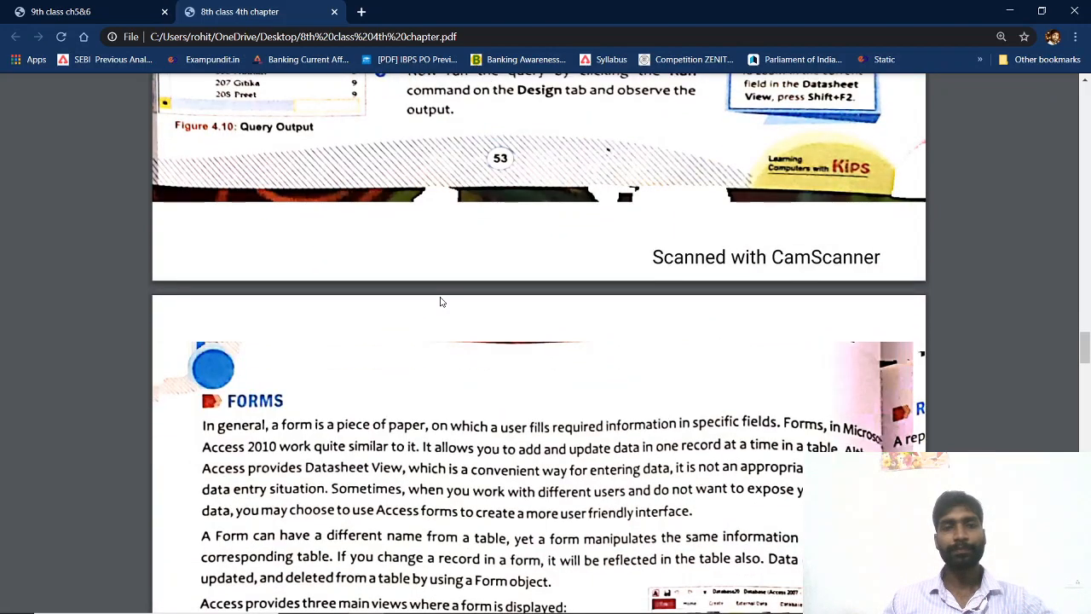
scroll(439, 302, down, 8)
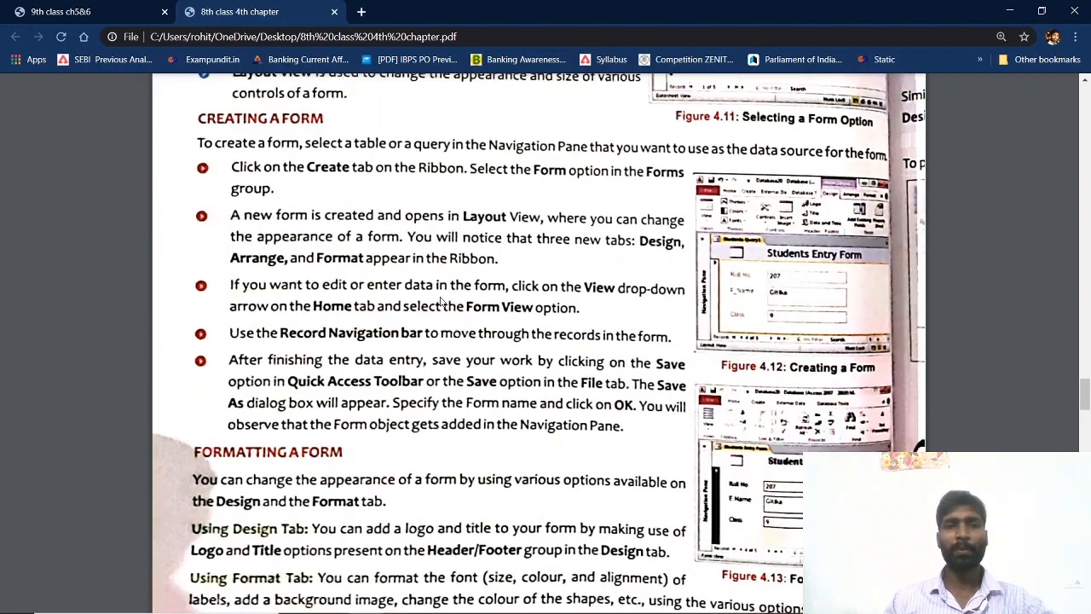
scroll(440, 302, down, 7)
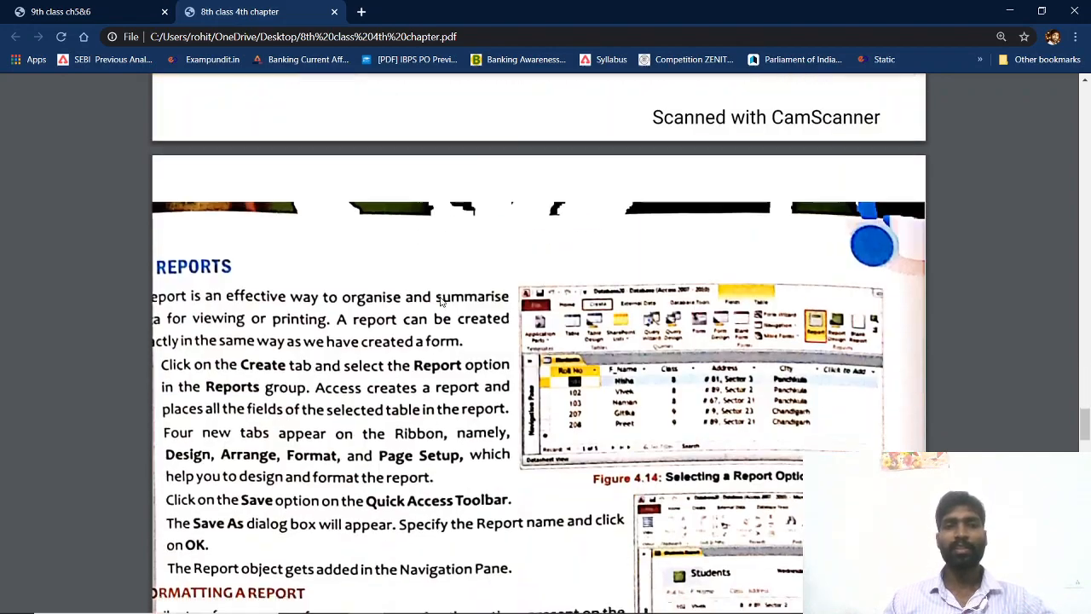
scroll(440, 302, down, 5)
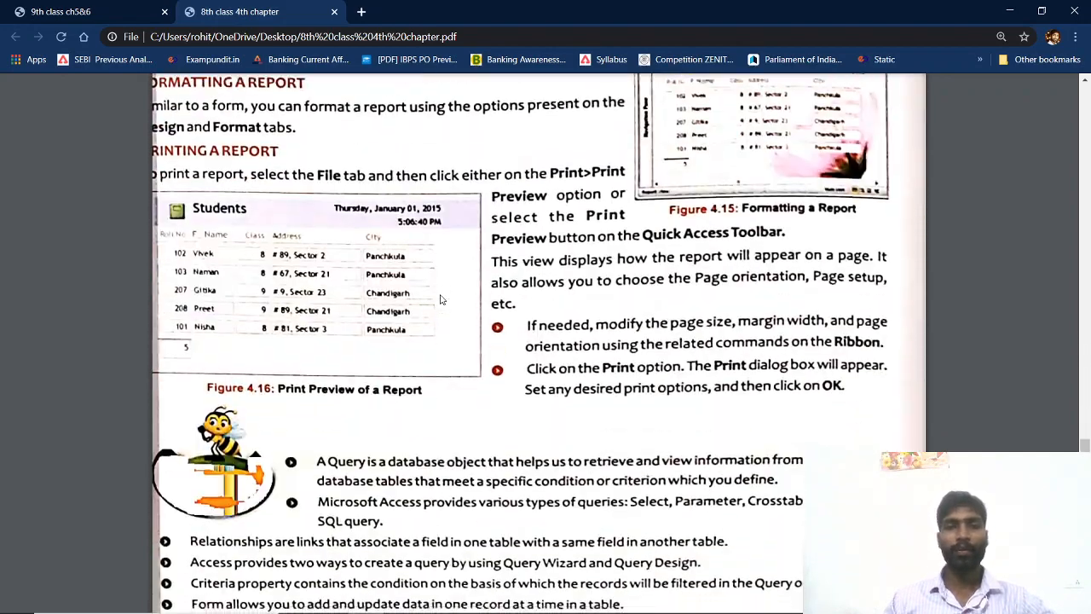
scroll(439, 299, up, 4)
scroll(440, 299, up, 2)
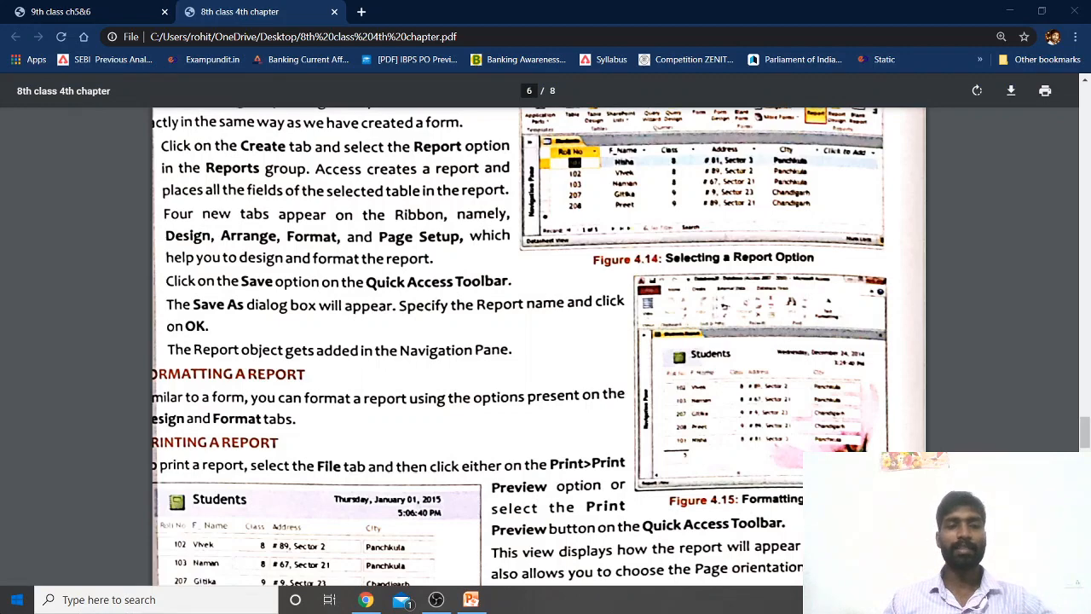
Start Microsoft Access 2010, dismiss the activation wizard and open the recent database VIII_1.accdb
click(16, 600)
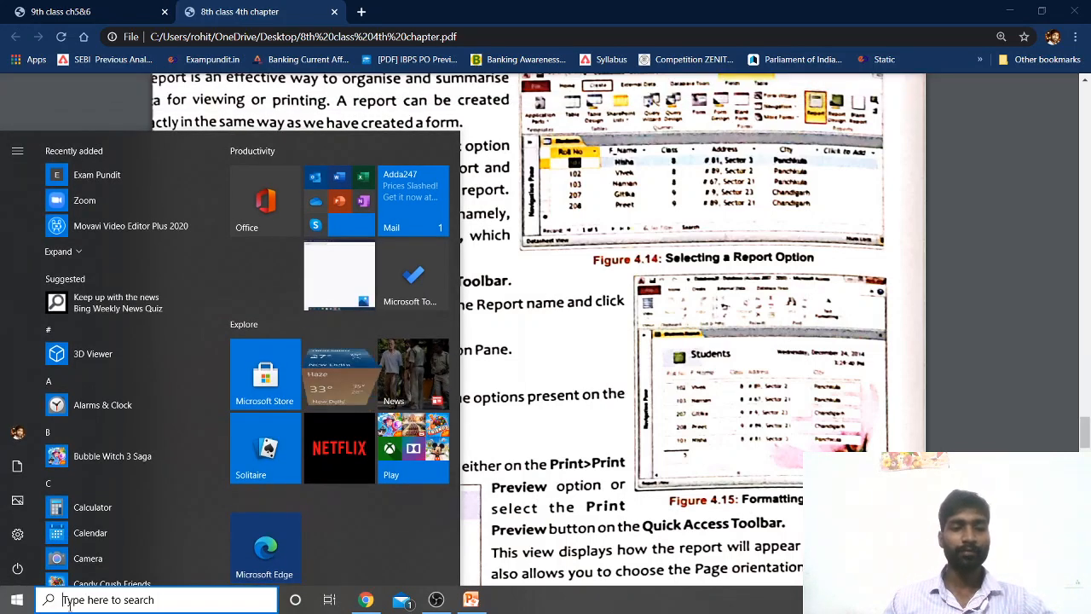
text(acc)
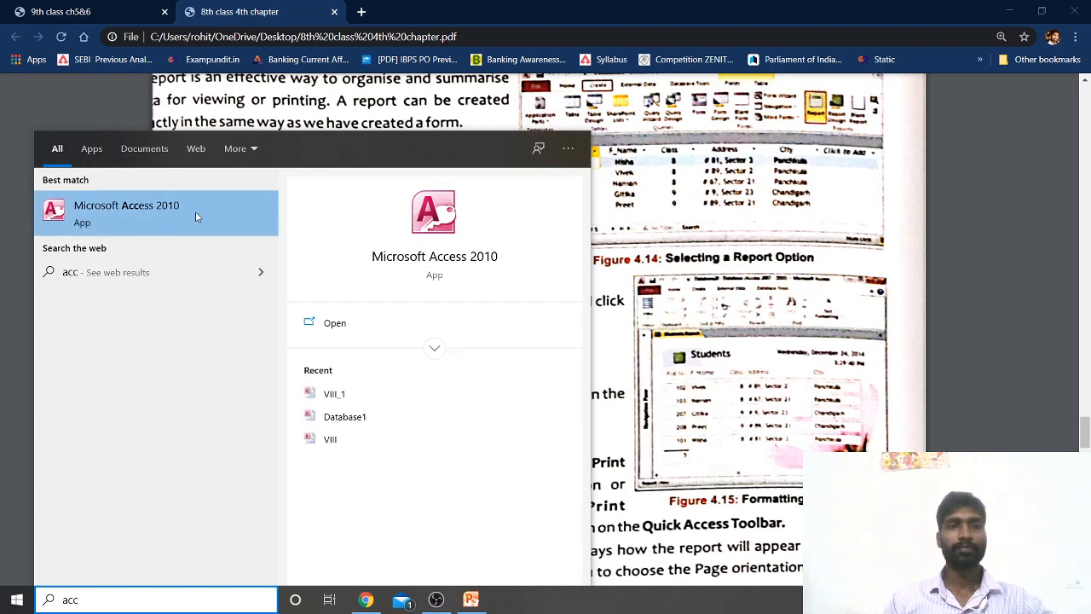
click(196, 217)
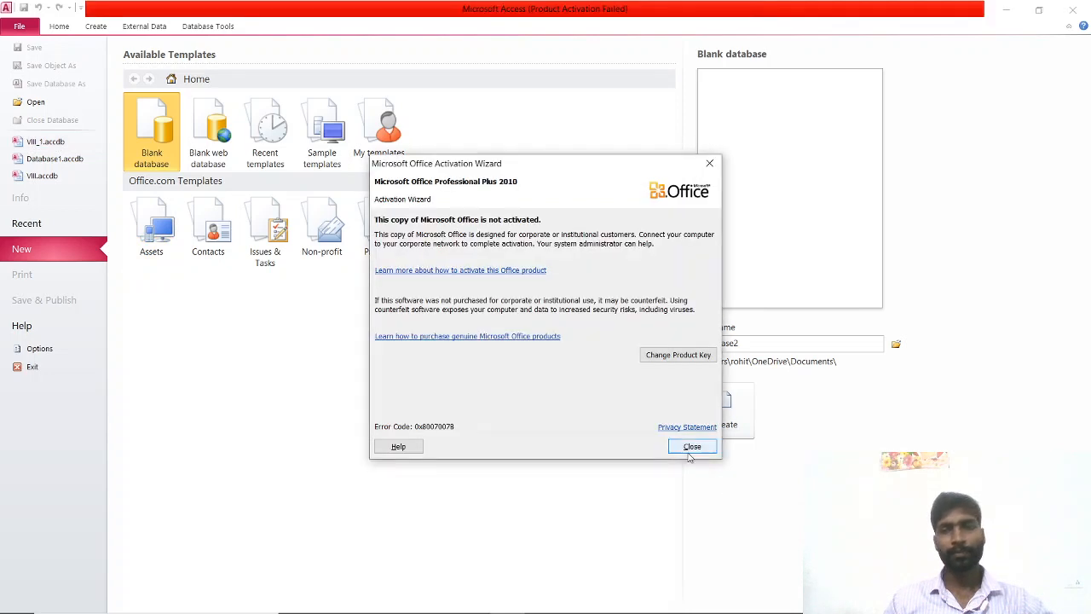
click(691, 448)
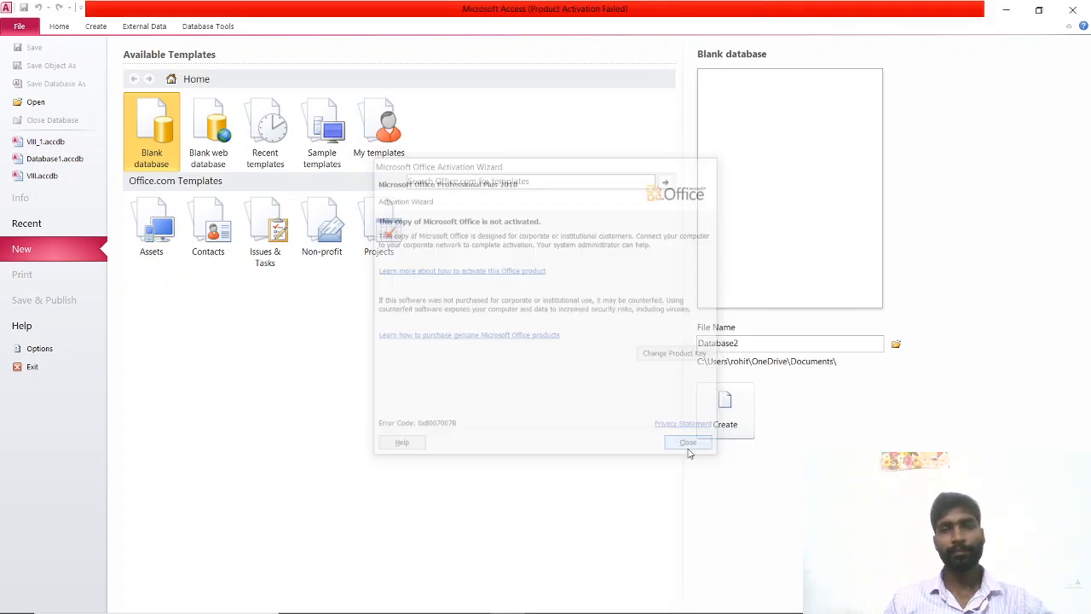
click(62, 145)
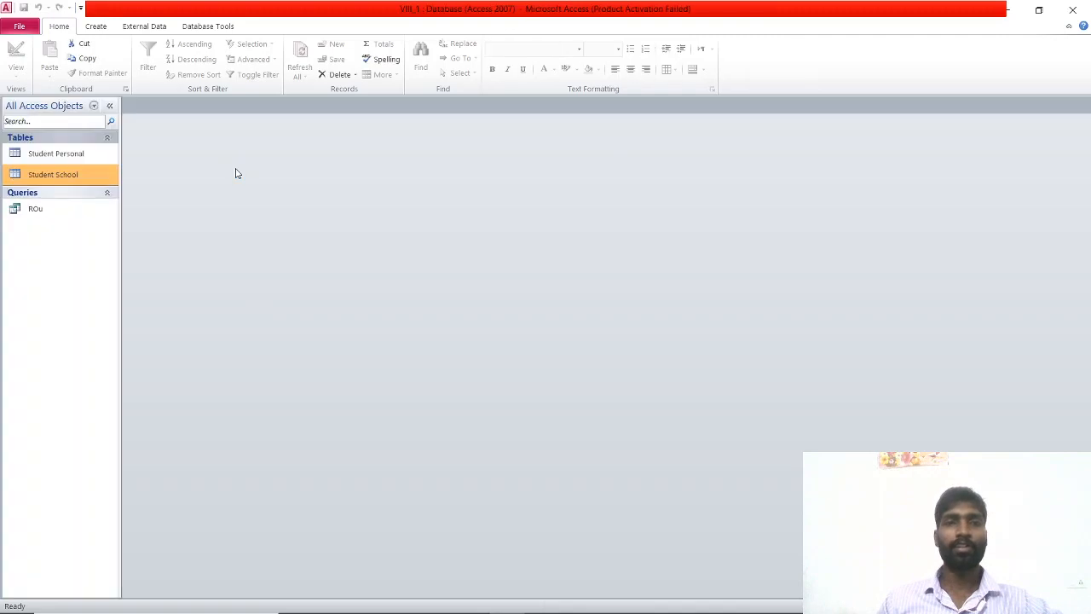
Examine the ROu query's results and design, and compare them with the Science marks in the Student School table
click(29, 209)
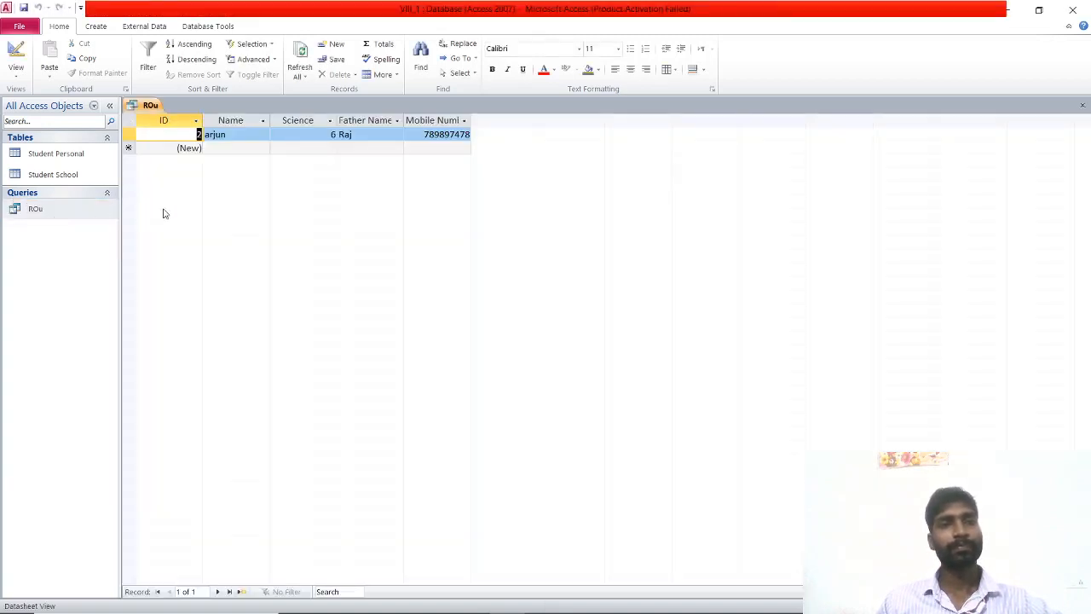
click(320, 135)
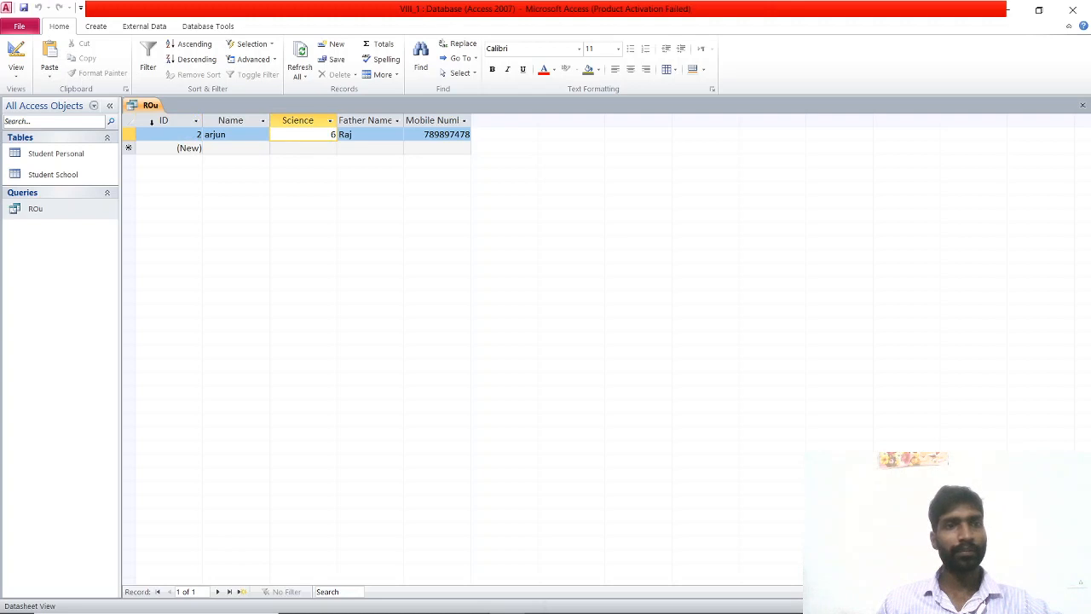
right_click(20, 209)
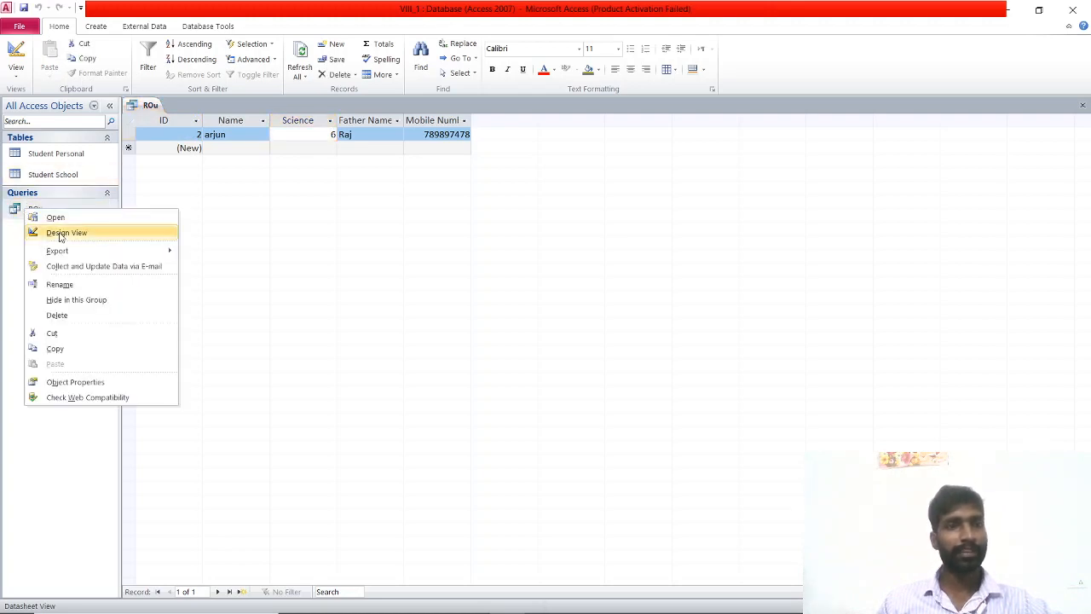
click(60, 232)
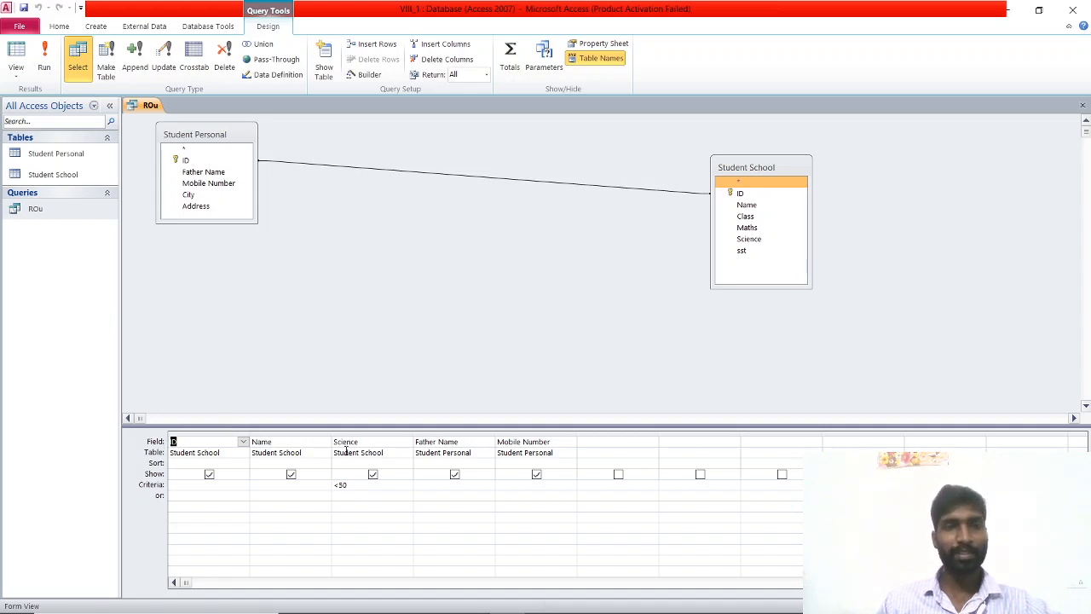
double_click(71, 179)
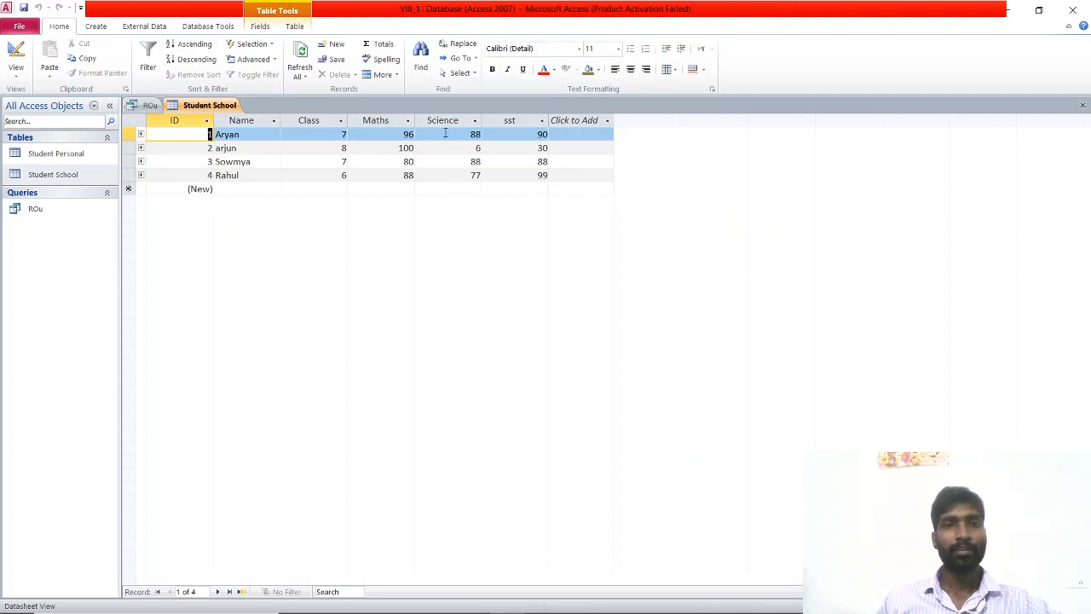
click(474, 149)
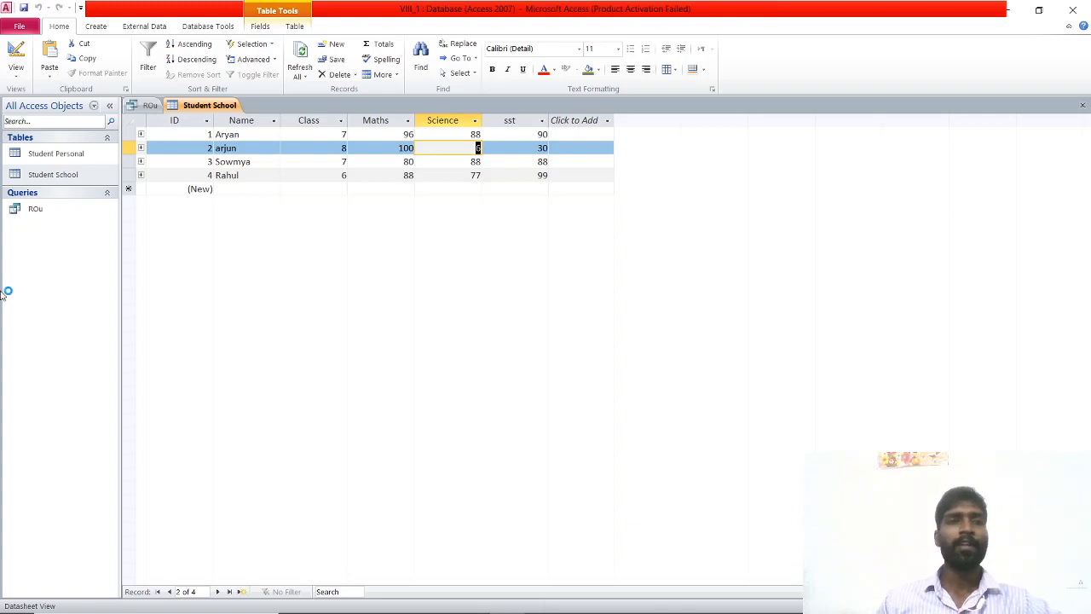
Try to delete the ROu query from the database
right_click(36, 209)
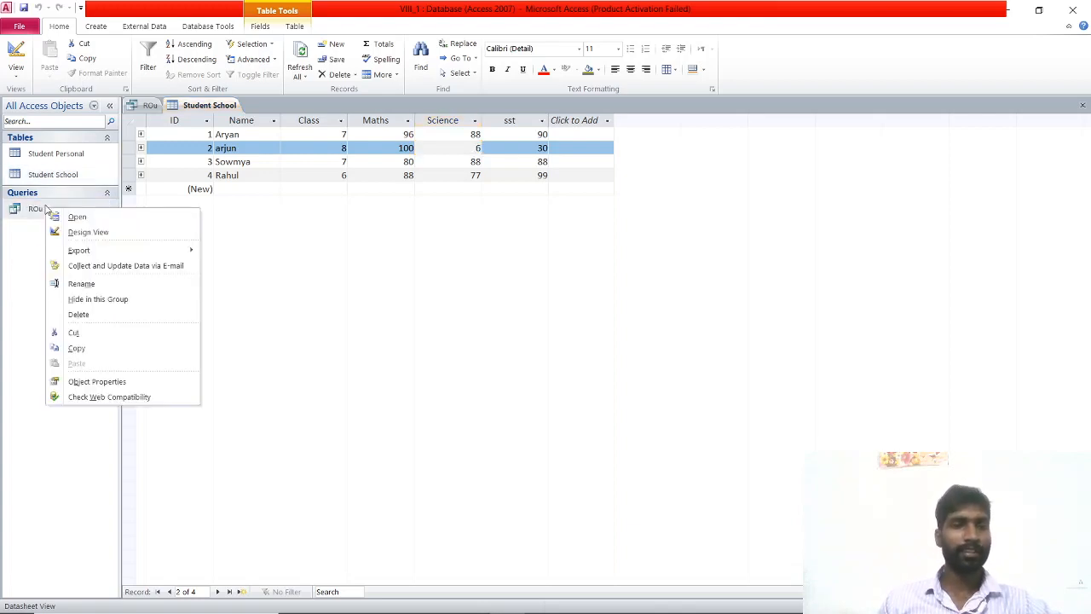
click(64, 312)
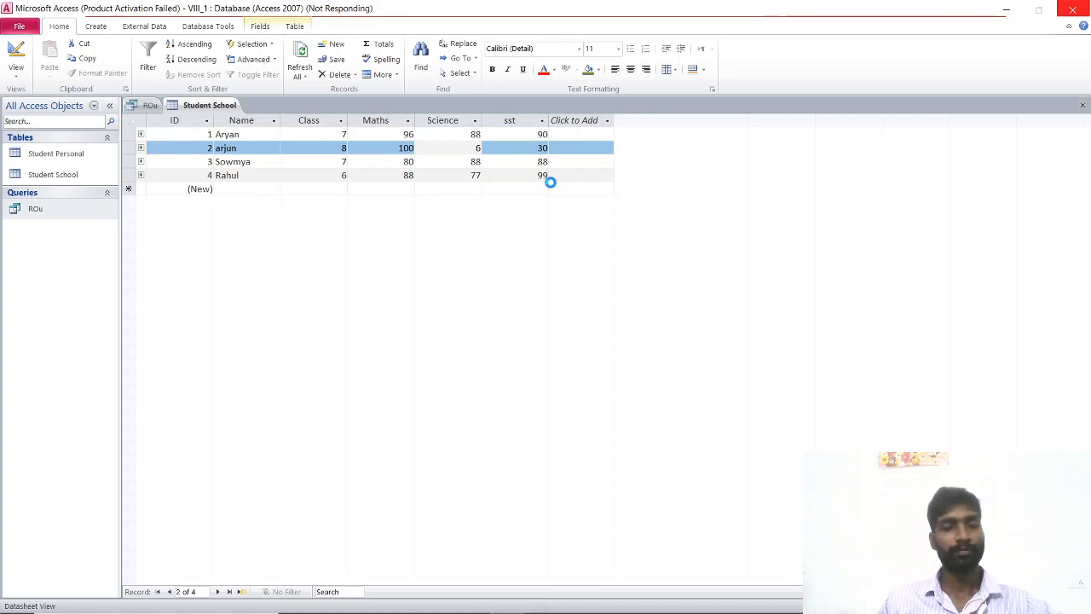
Switch to the chapter PDF in Chrome and read the Forms section, including its three form views
key(alt+Tab)
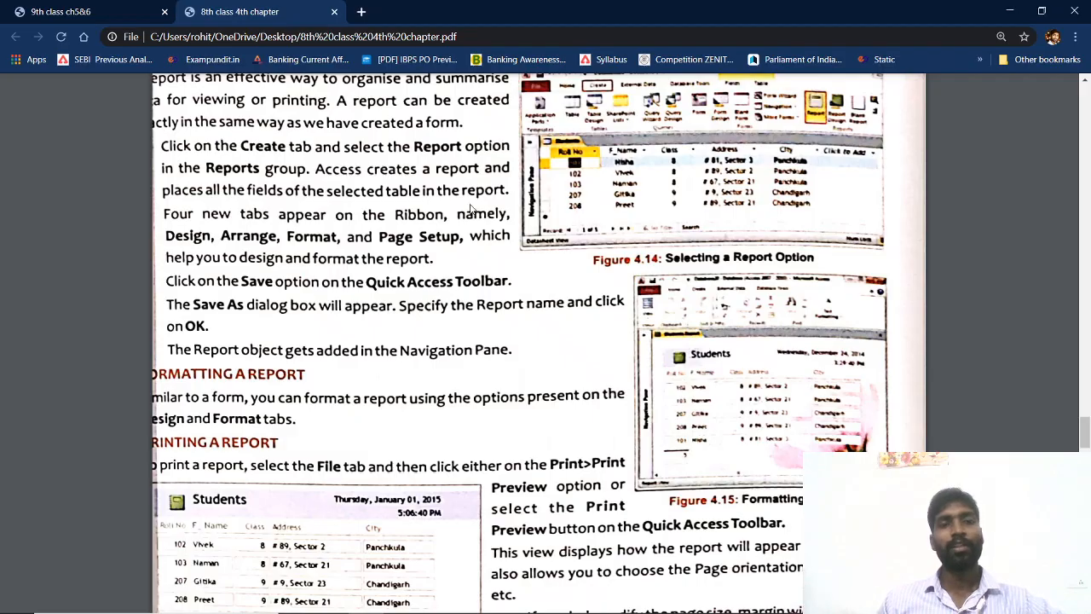
scroll(470, 209, up, 4)
scroll(470, 208, up, 7)
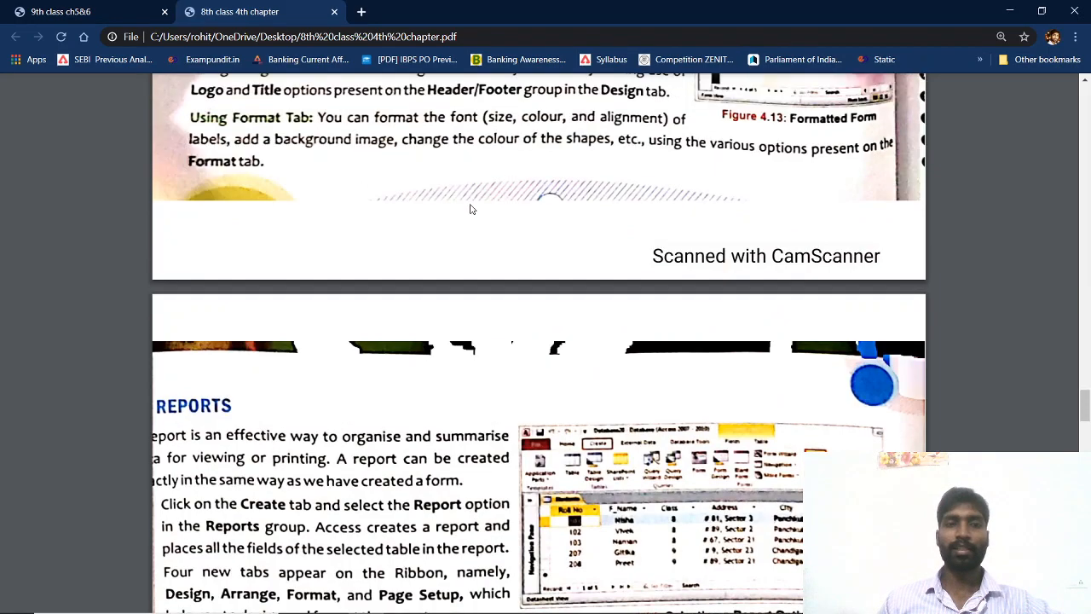
scroll(469, 209, up, 2)
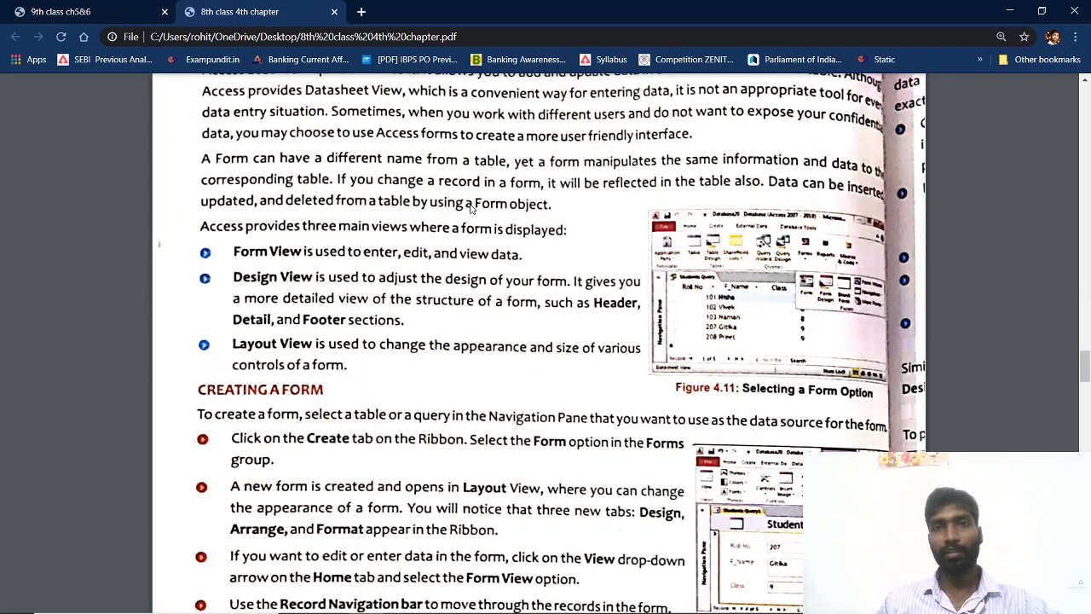
scroll(469, 208, up, 1)
scroll(471, 209, up, 1)
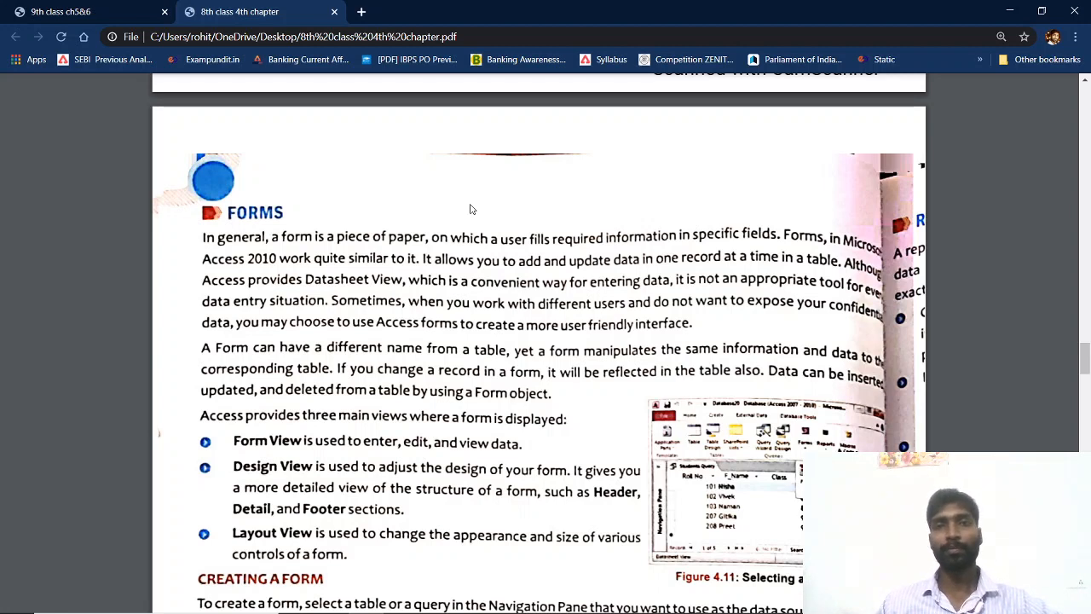
Return to Microsoft Access and dismiss the open message about the ROu query
key(alt+Tab)
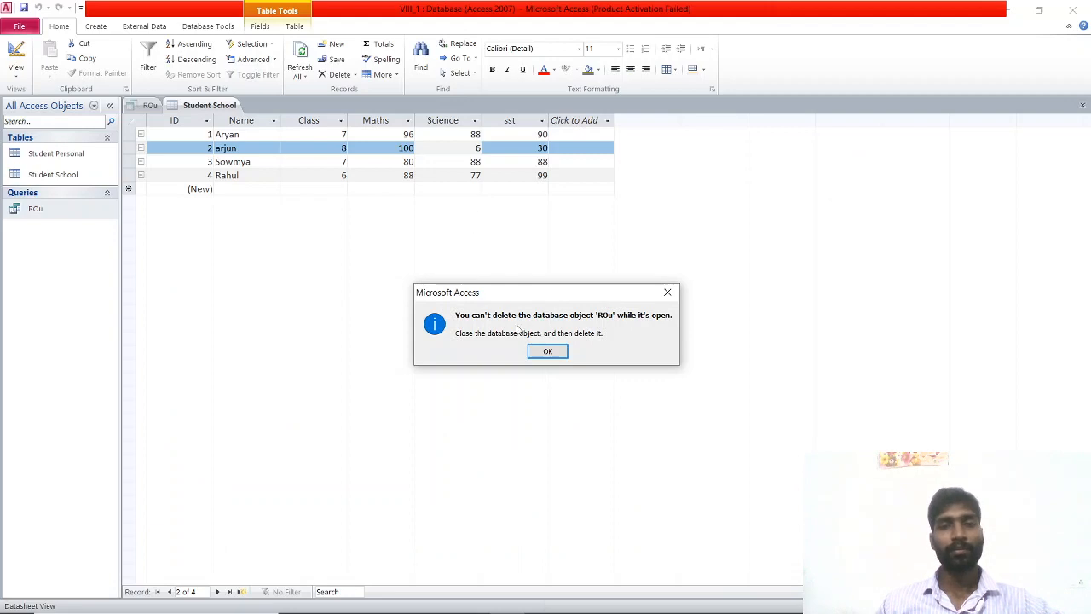
click(547, 353)
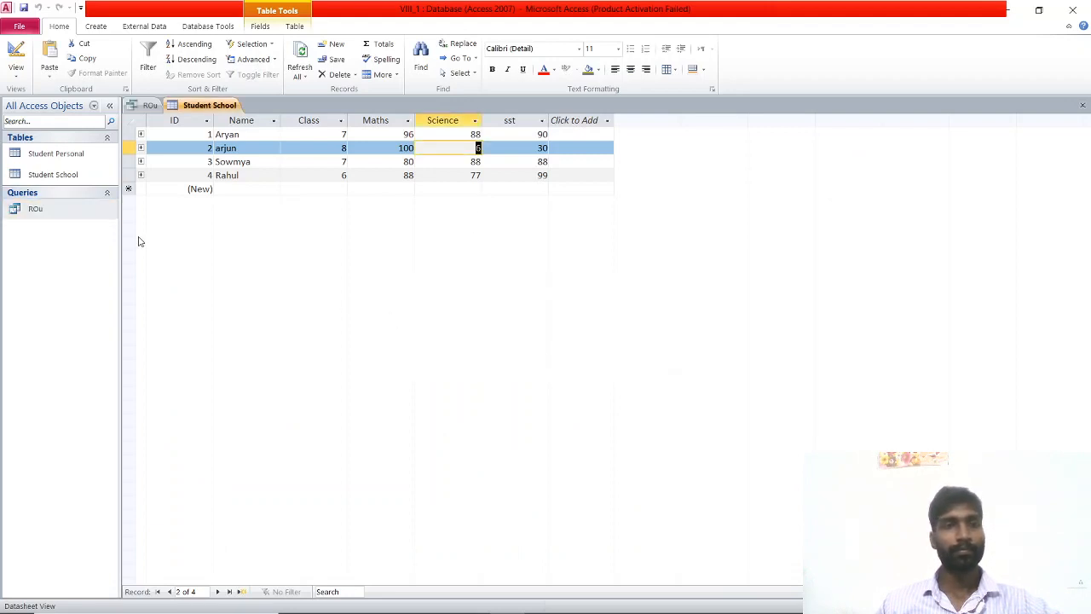
Close the open ROu query and delete it from the database, confirming the deletion
click(146, 107)
right_click(146, 107)
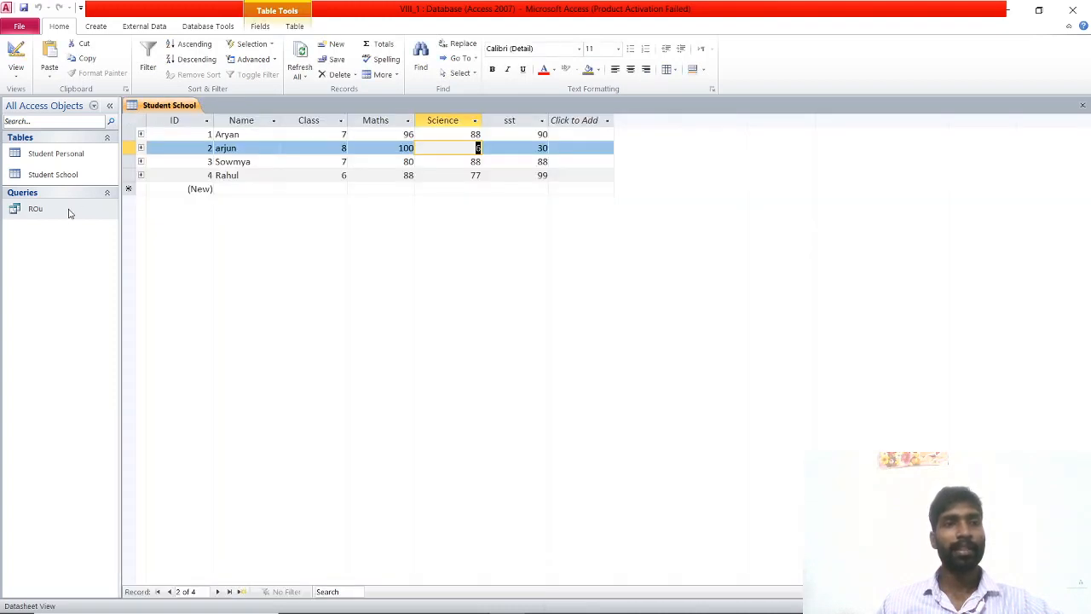
click(60, 213)
right_click(61, 215)
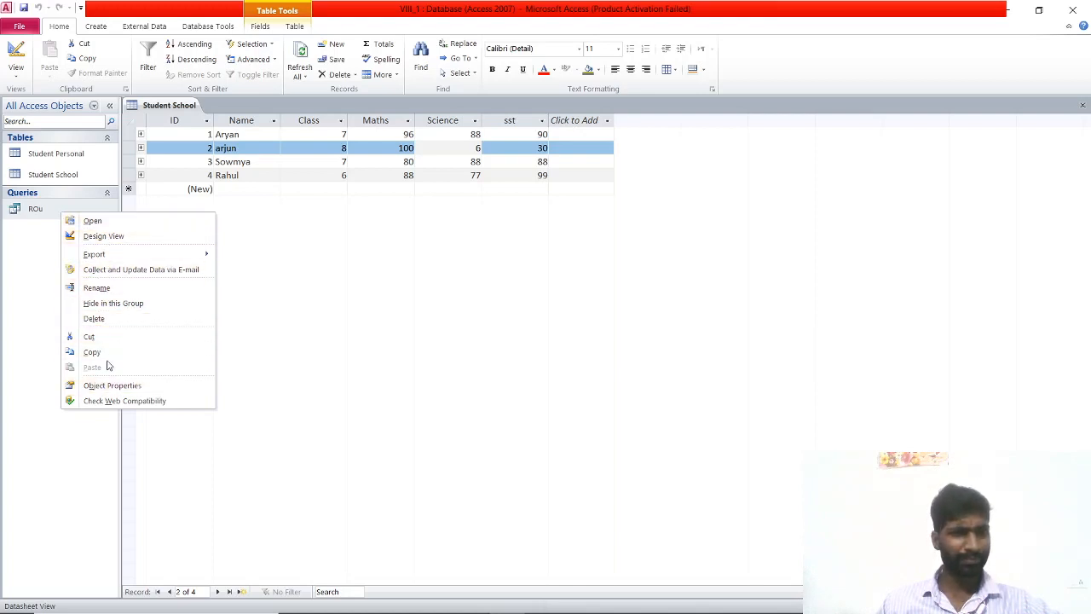
click(17, 312)
right_click(37, 213)
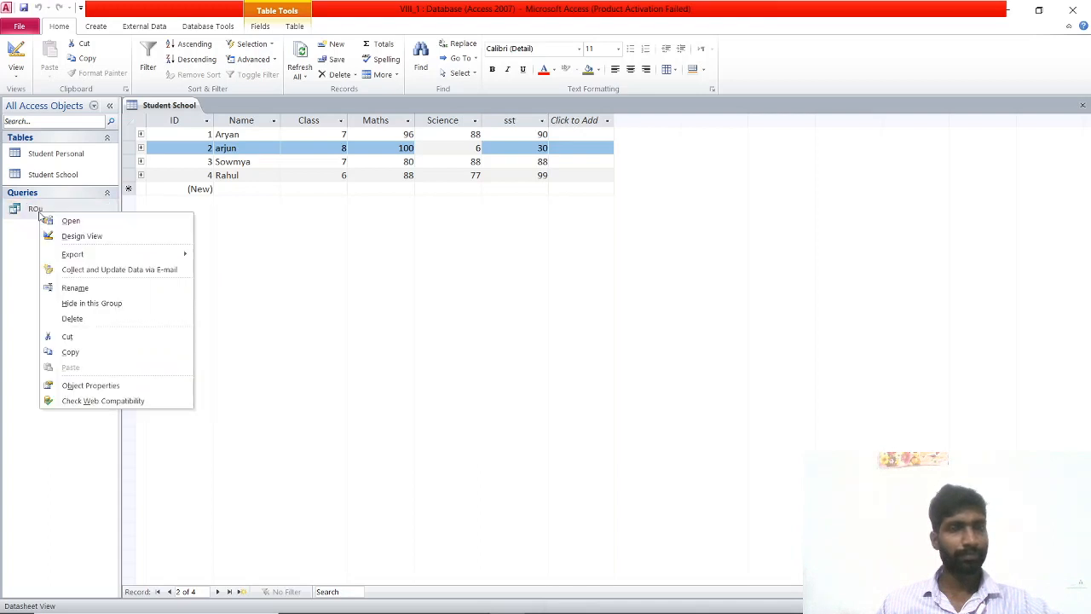
click(72, 318)
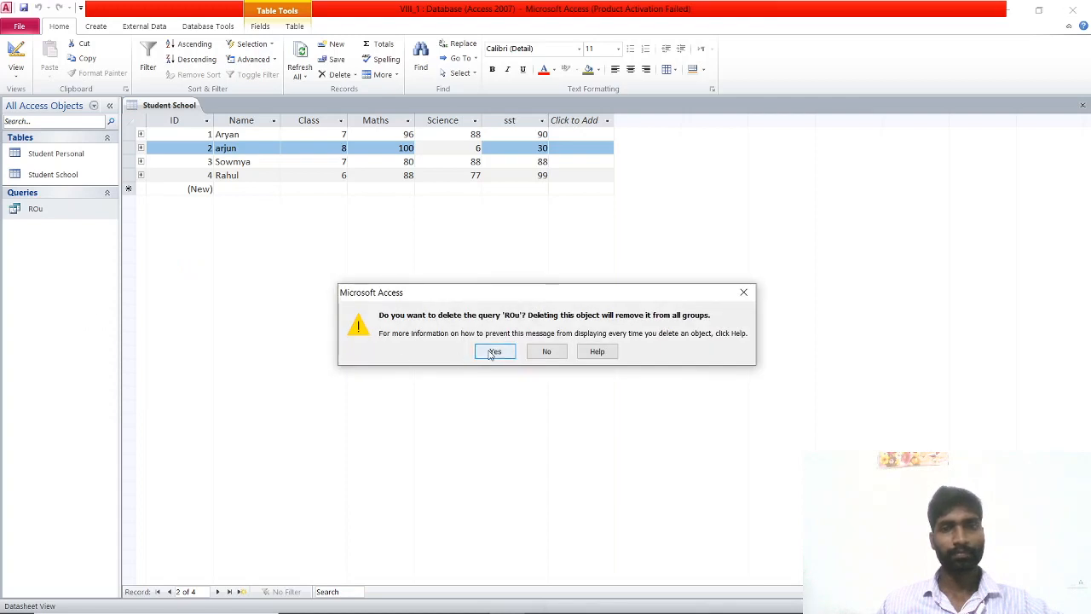
click(489, 352)
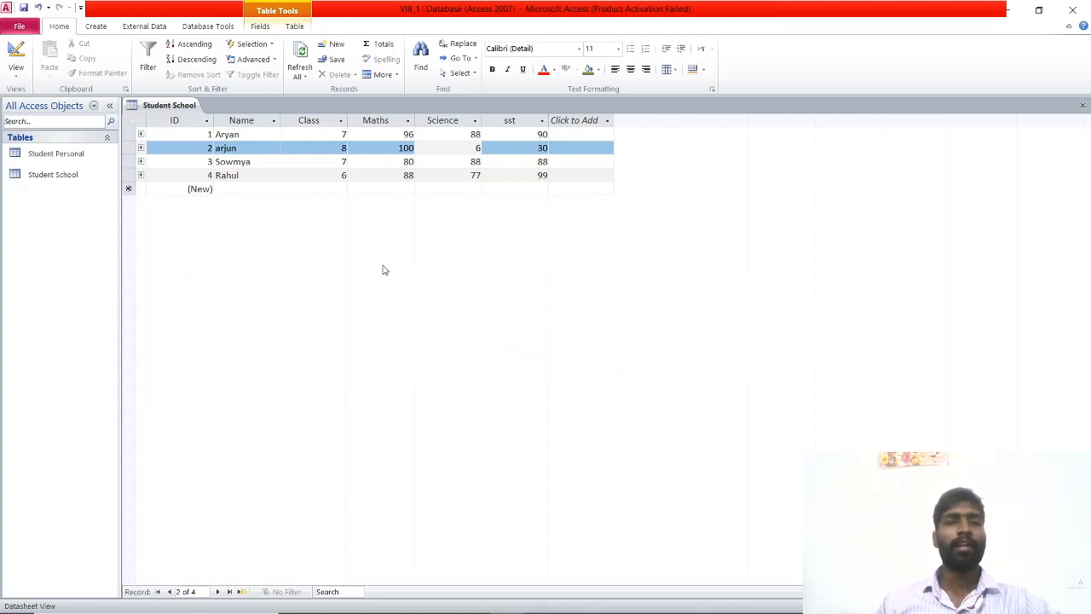
Start a new record in the Student School table with the student's name and class 6
click(76, 174)
double_click(76, 175)
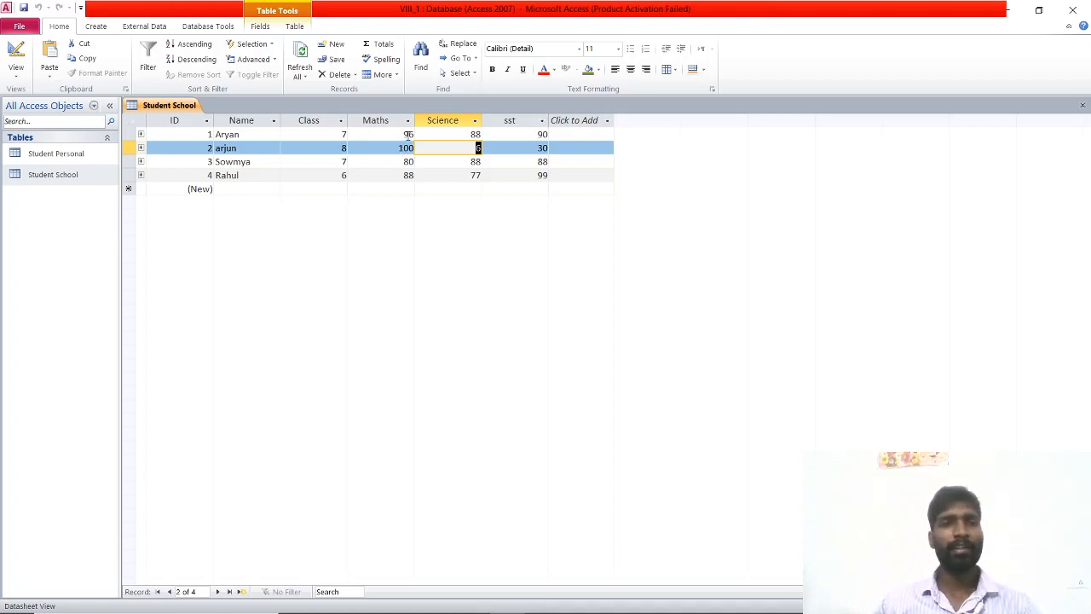
click(266, 189)
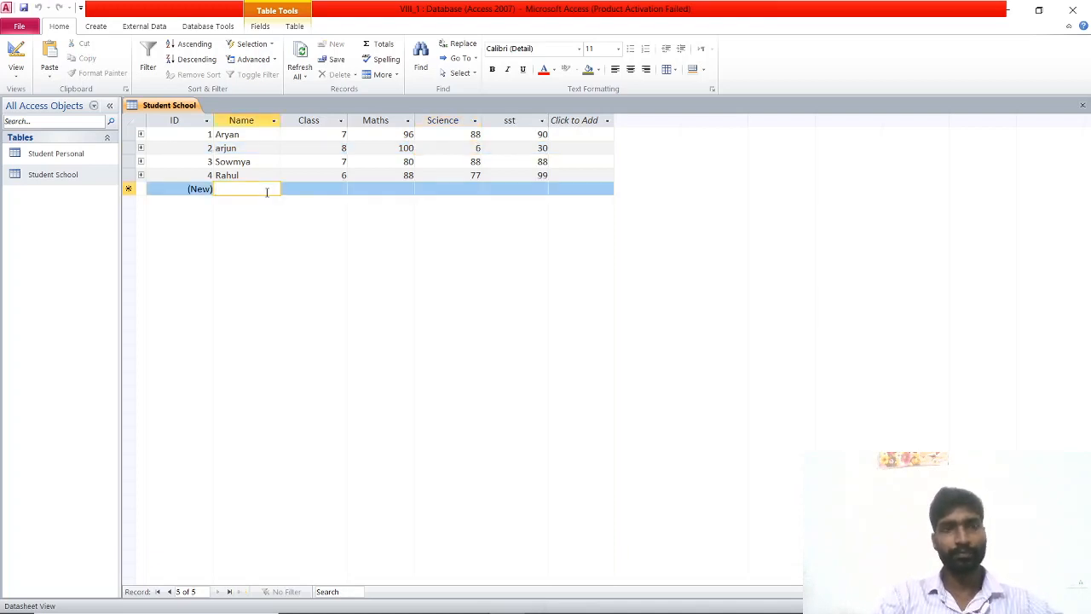
text(M)
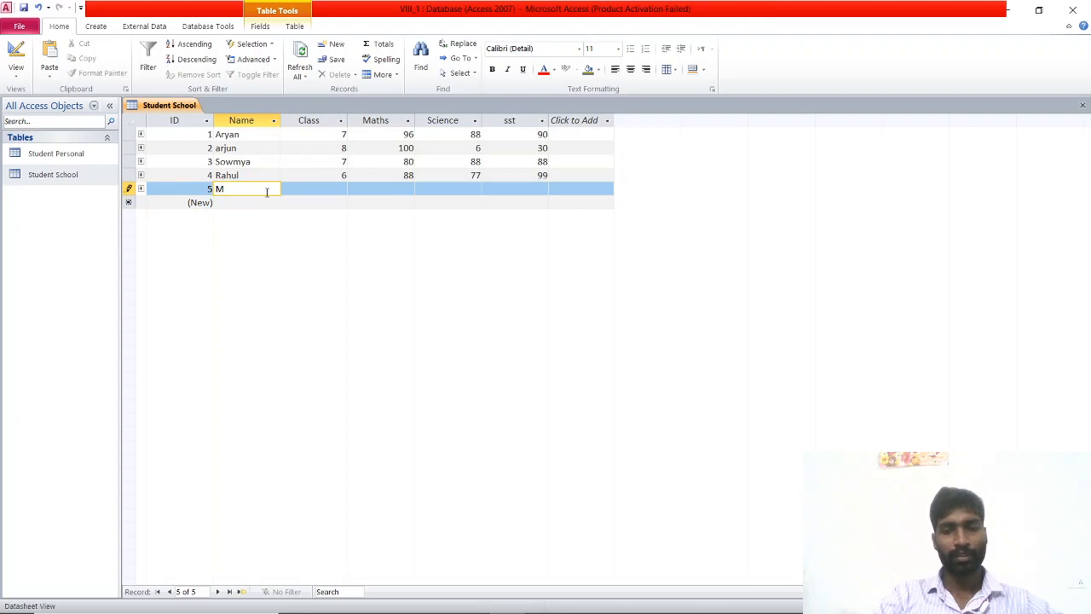
text(ou)
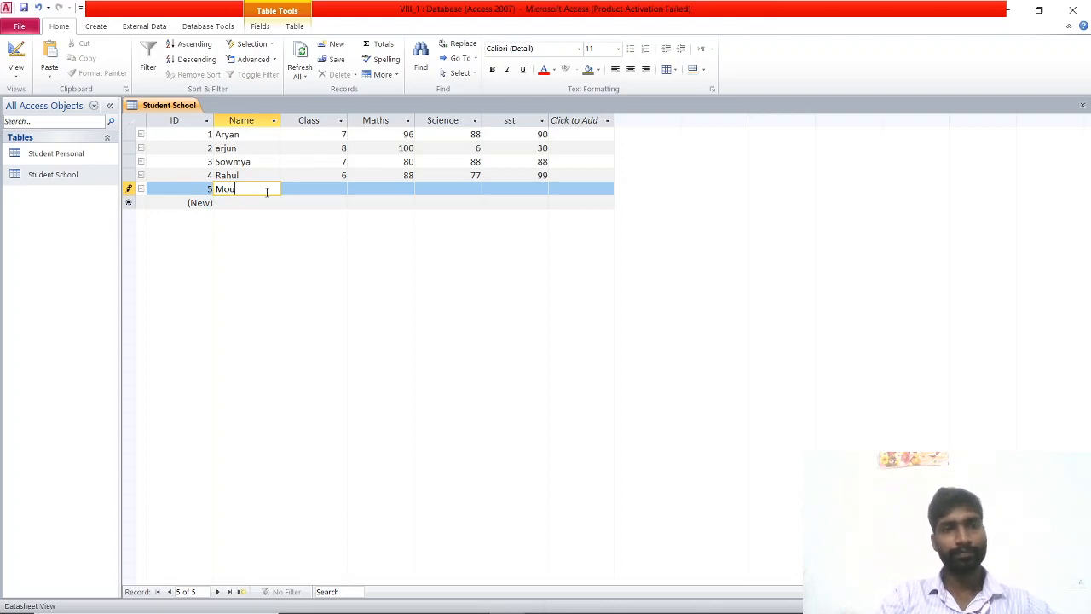
key(BackSpace)
text(hit)
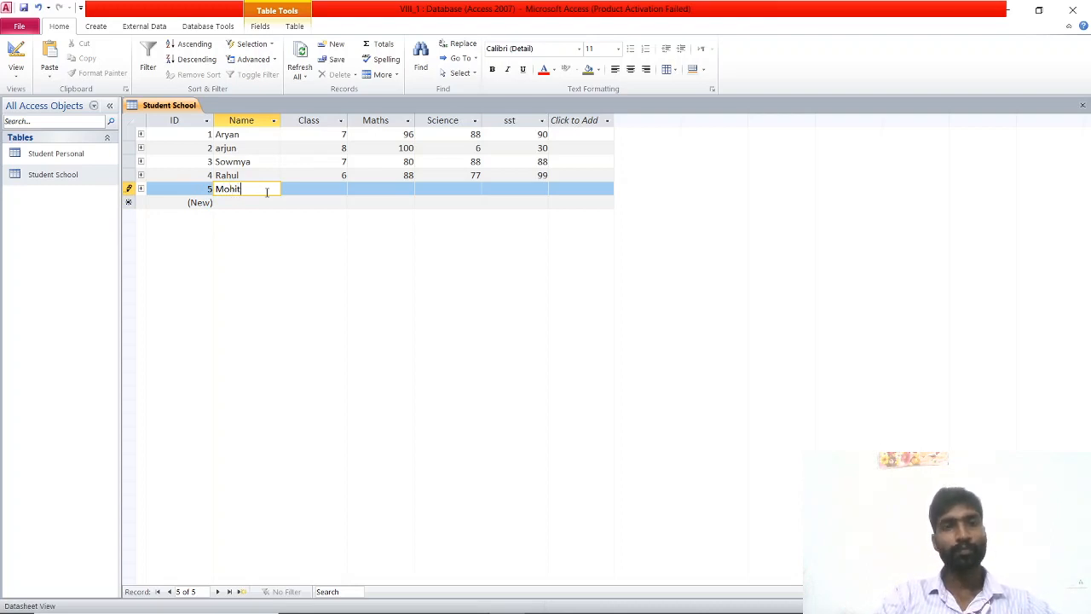
key(Tab)
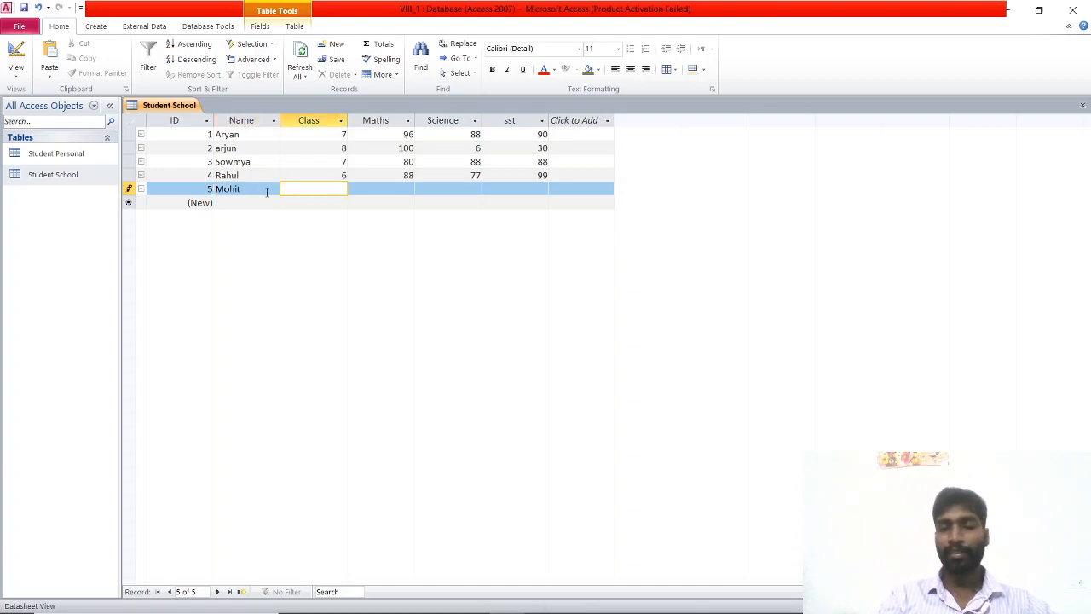
text(6)
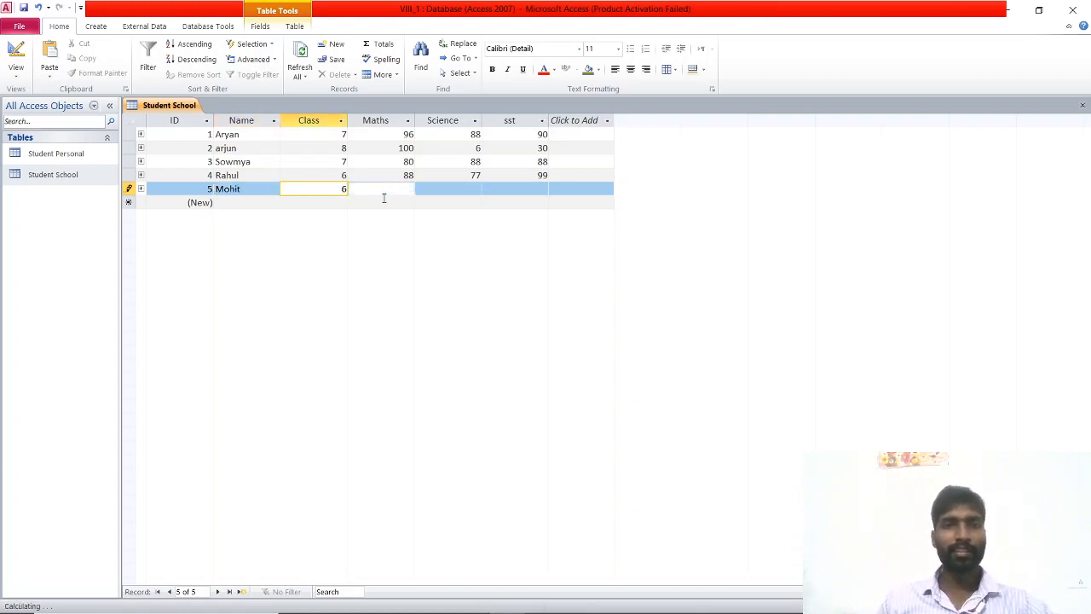
Fill in the new Student School record's marks: Maths 100, Science 88 and sst 96
key(Tab)
text(100)
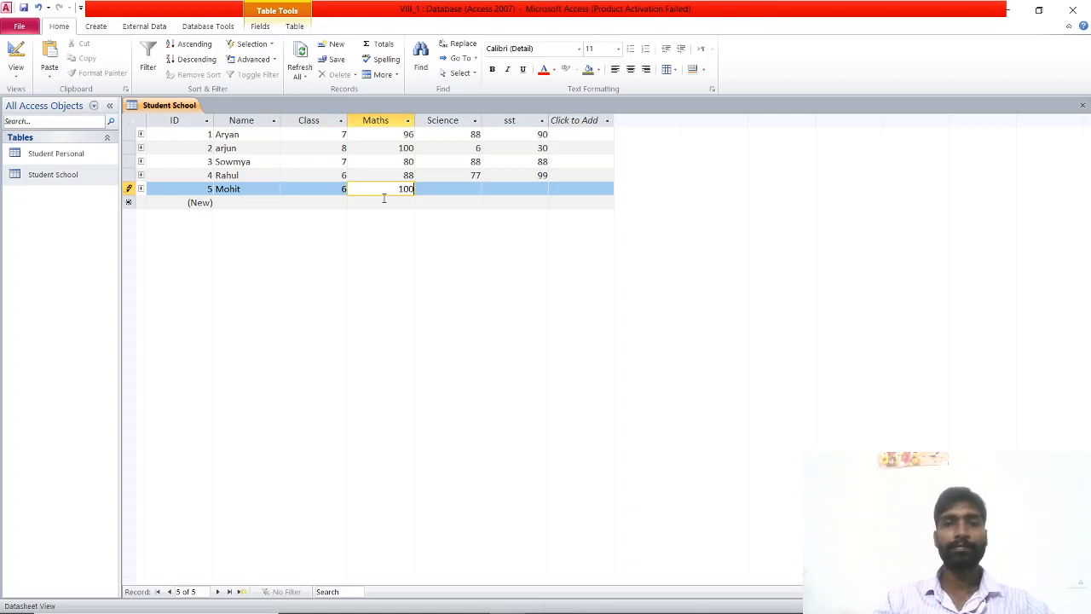
key(Tab)
text(88)
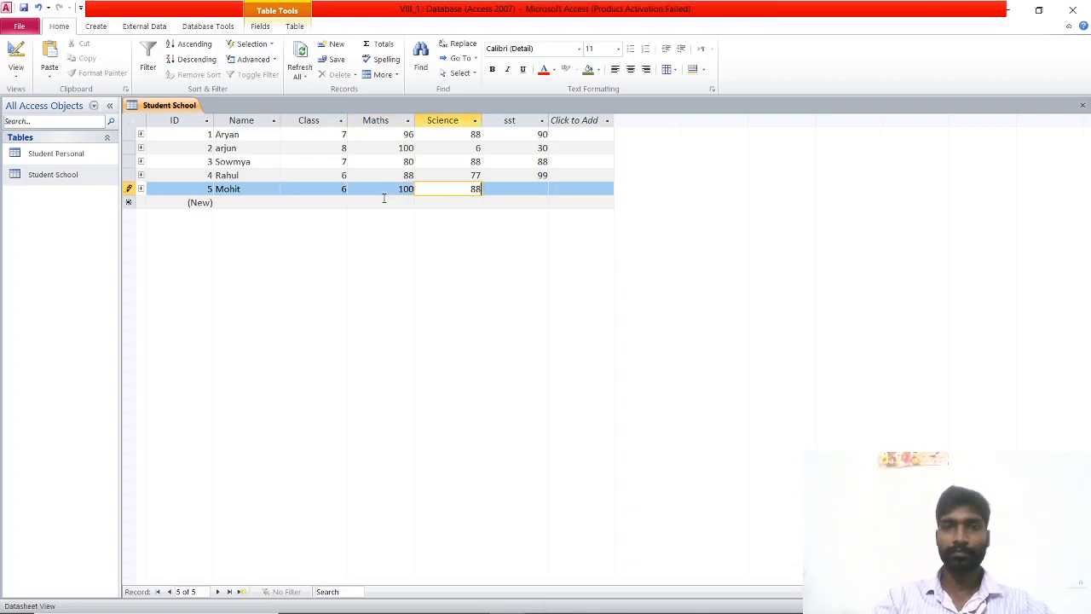
key(Tab)
text(96)
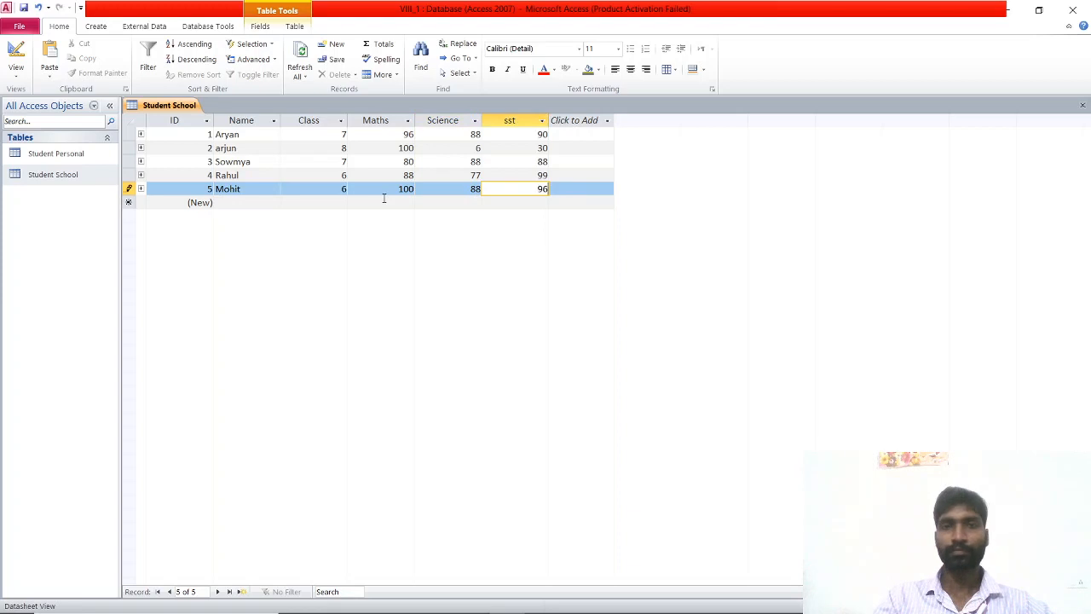
Open the Student Personal table and add a record with the father's name, mobile number and city gkp
double_click(55, 155)
click(256, 187)
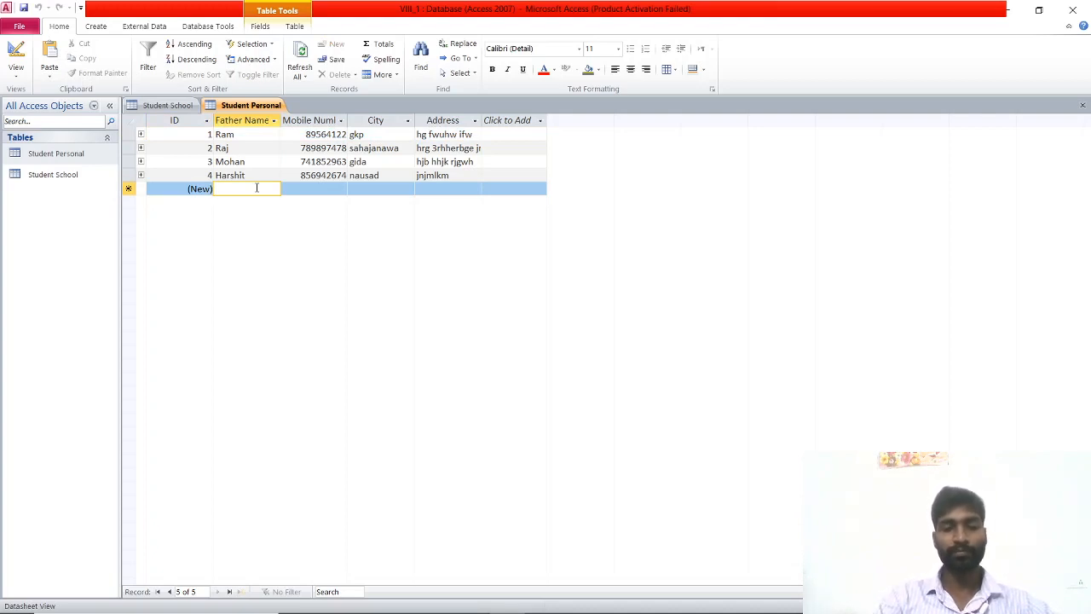
text(agrim)
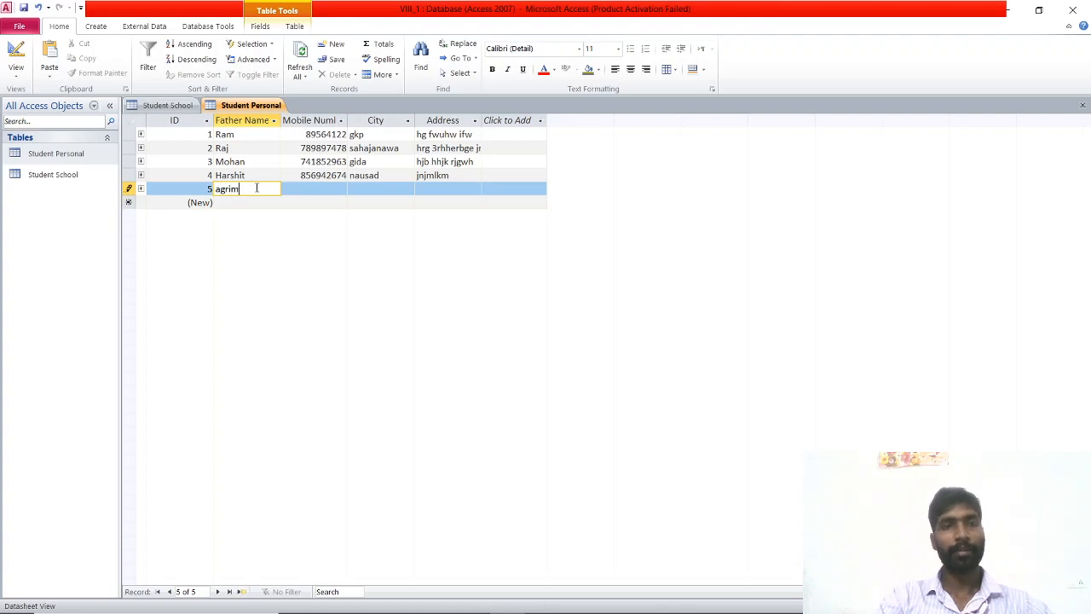
key(Tab)
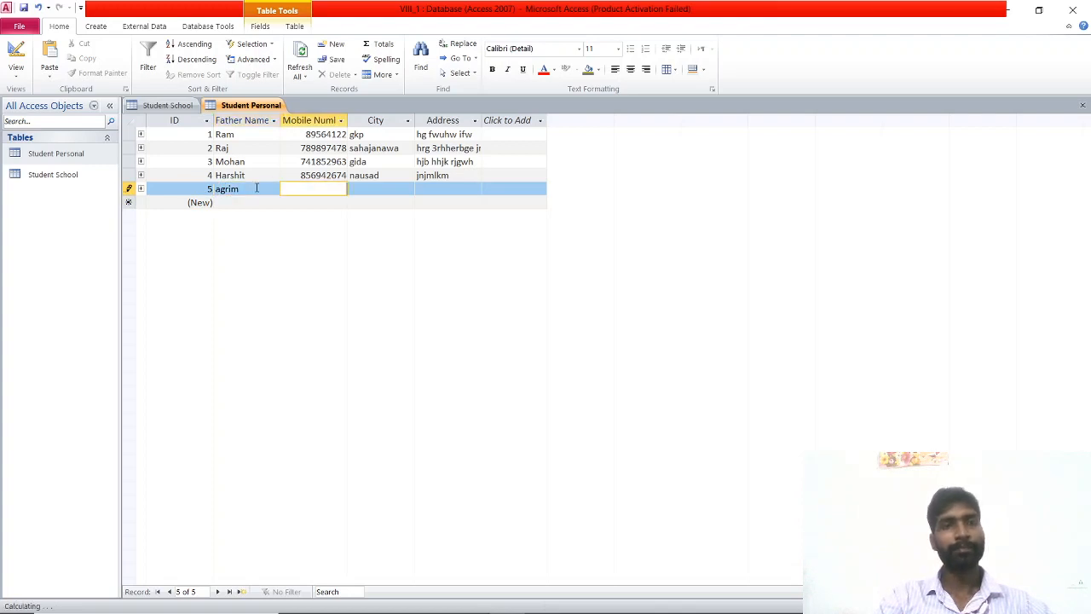
text(85274163)
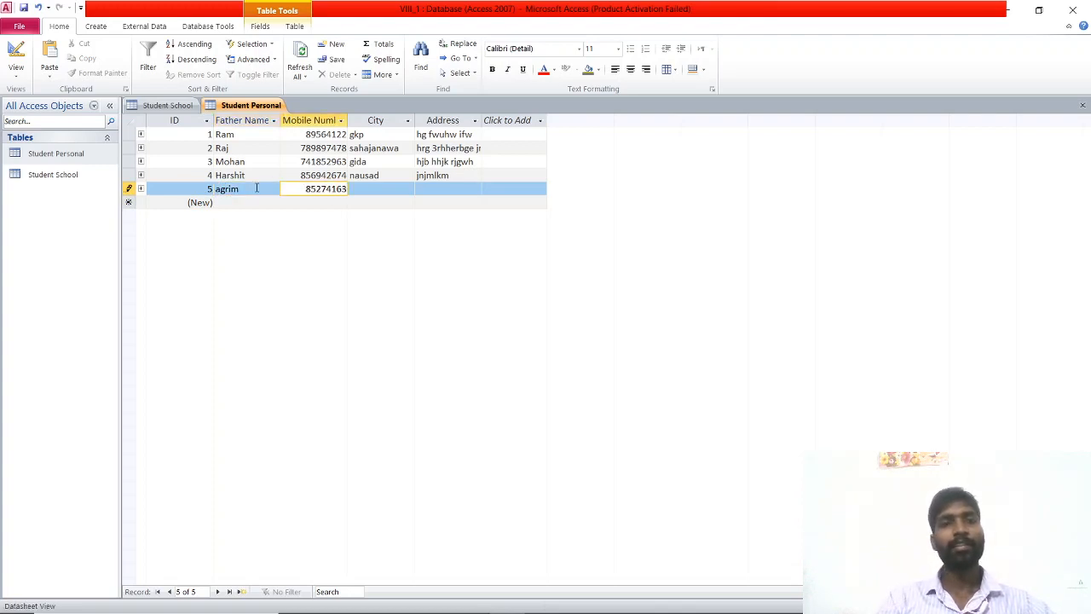
key(Tab)
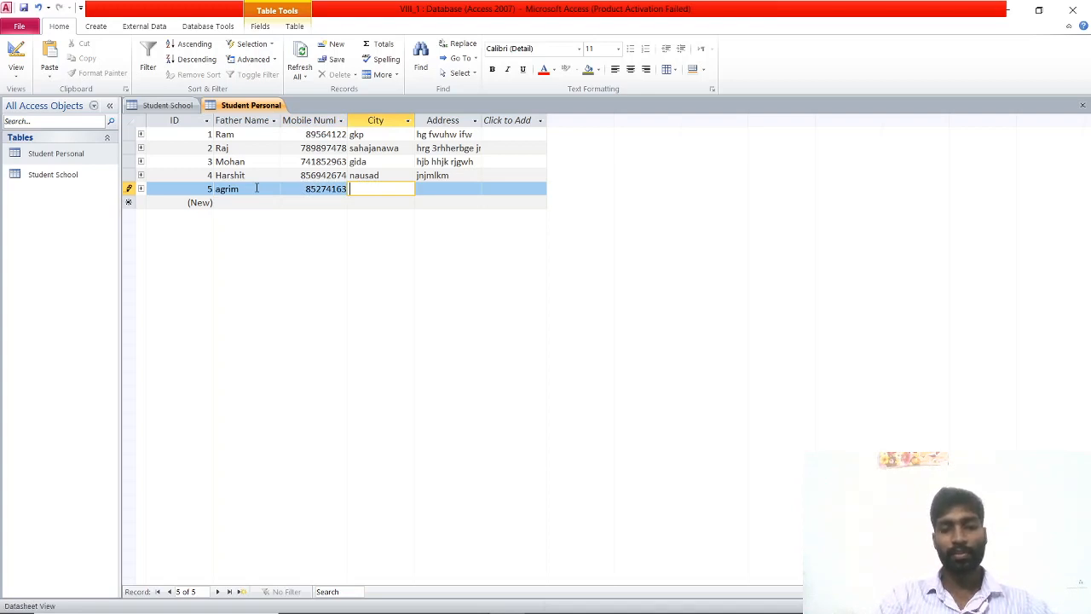
text(gkp)
key(Tab)
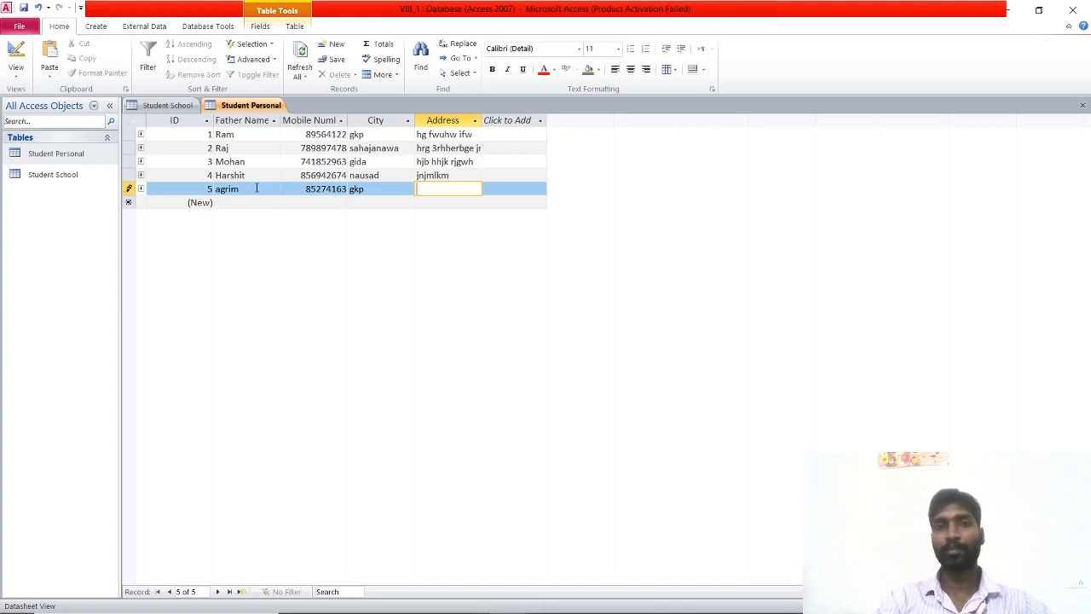
Fill in the address of the new Student Personal record, replacing the digits entered there by mistake with text
text(74185296)
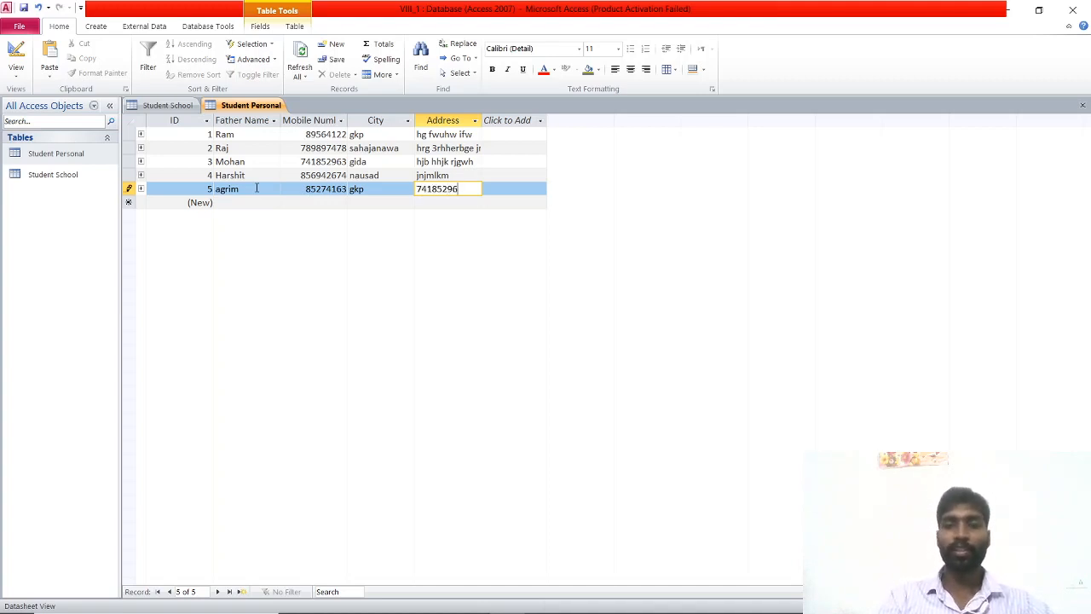
key(BackSpace)
key(BackSpace)
key(BackSpace)
key(BackSpace)
key(BackSpace)
key(BackSpace)
key(BackSpace)
key(BackSpace)
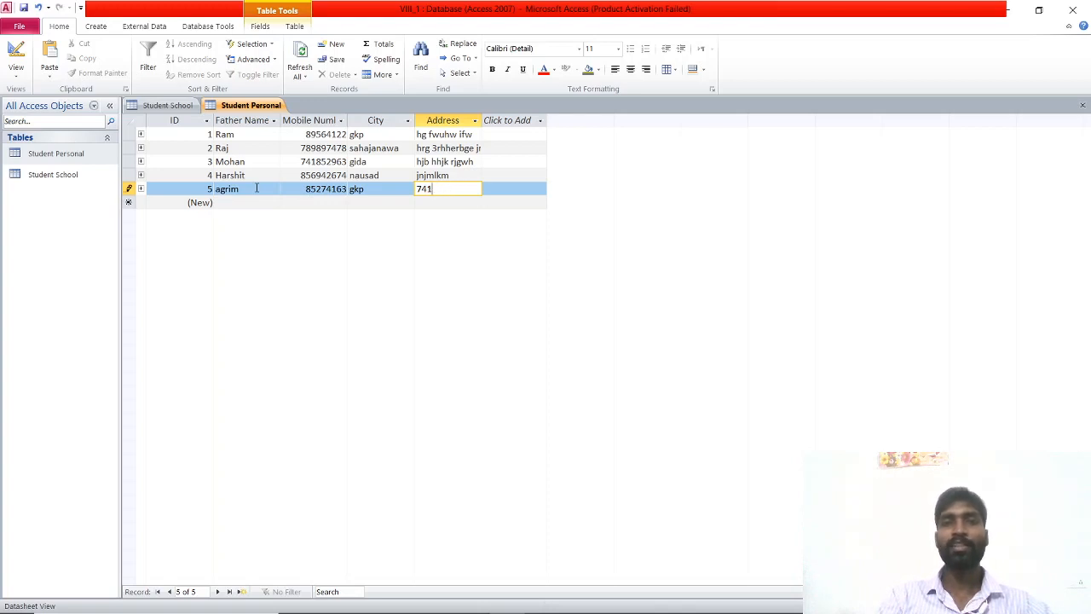
text(hg jerhrt i)
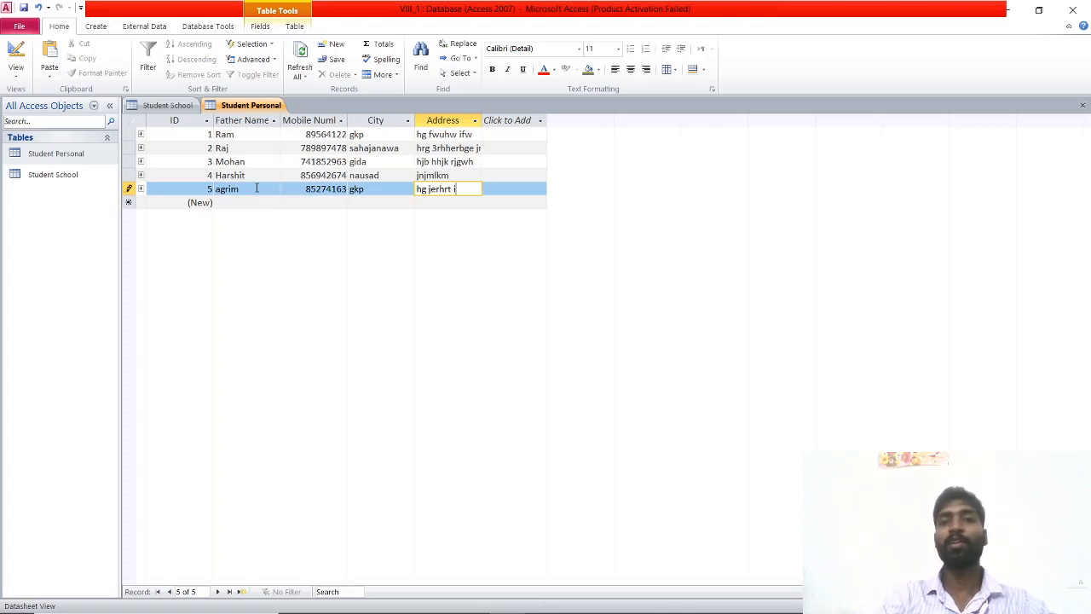
Save the Student Personal table and the Student School table
right_click(255, 107)
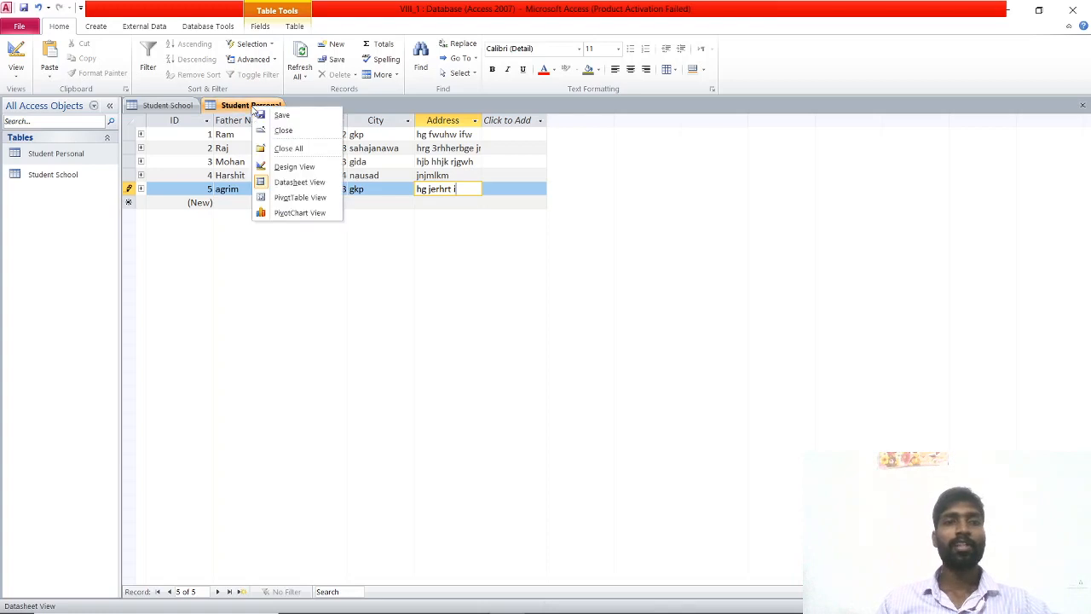
click(259, 114)
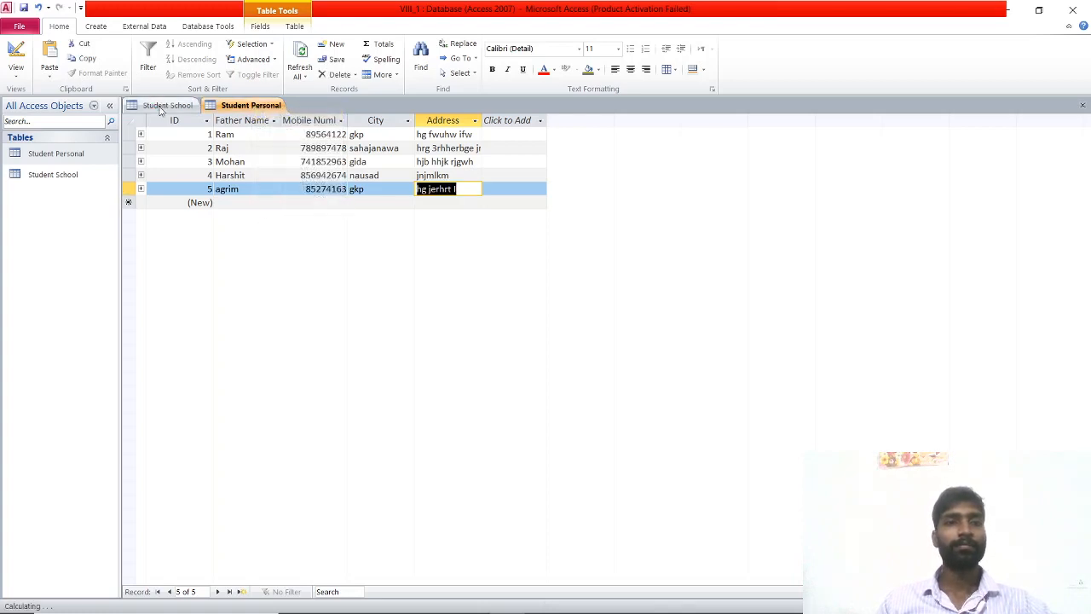
click(167, 105)
right_click(161, 107)
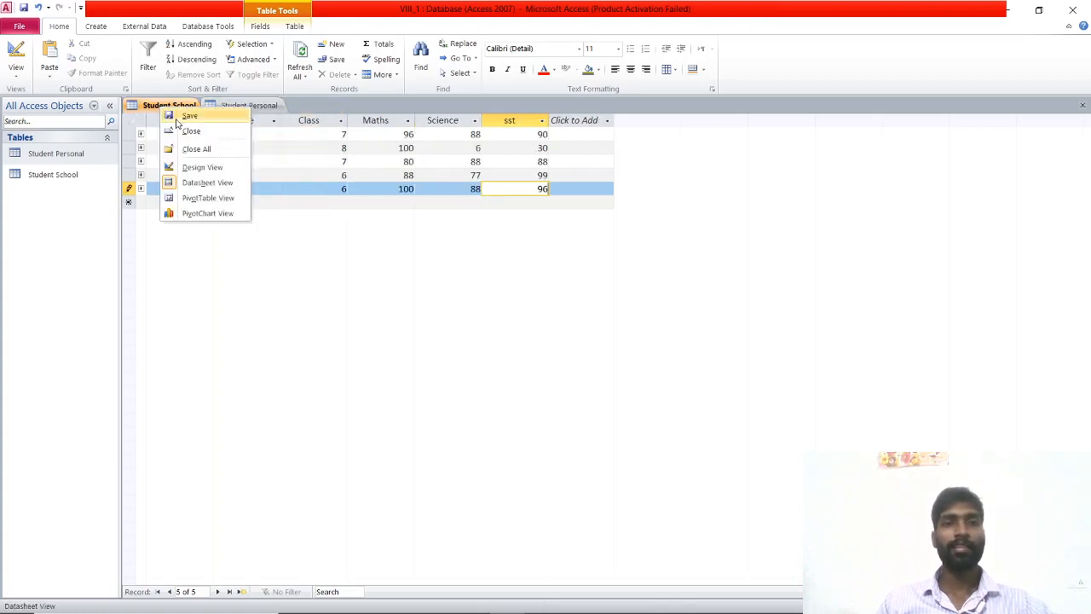
click(182, 117)
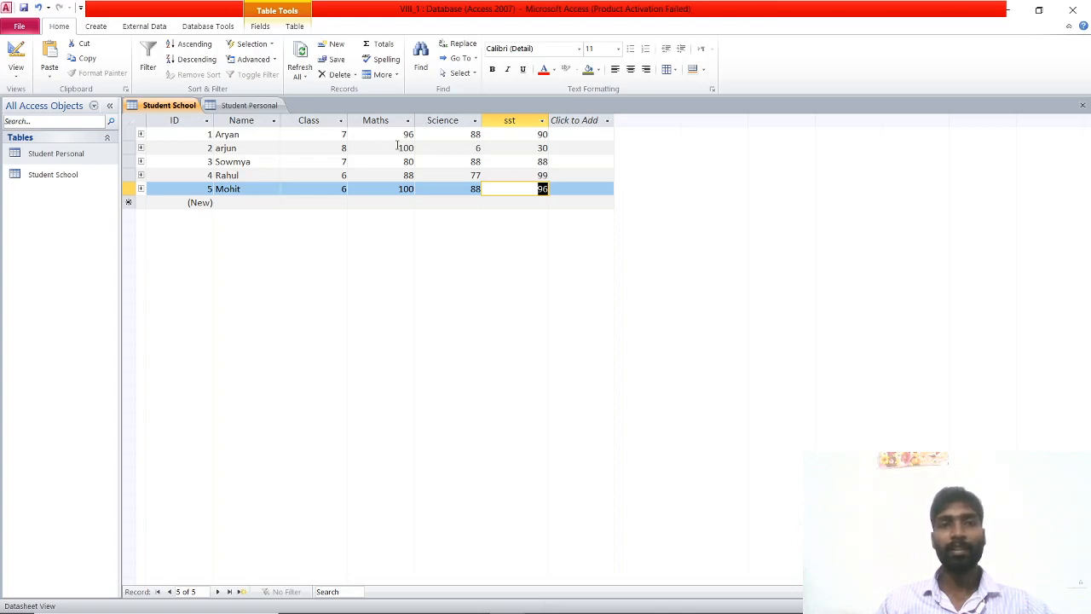
click(398, 148)
click(400, 189)
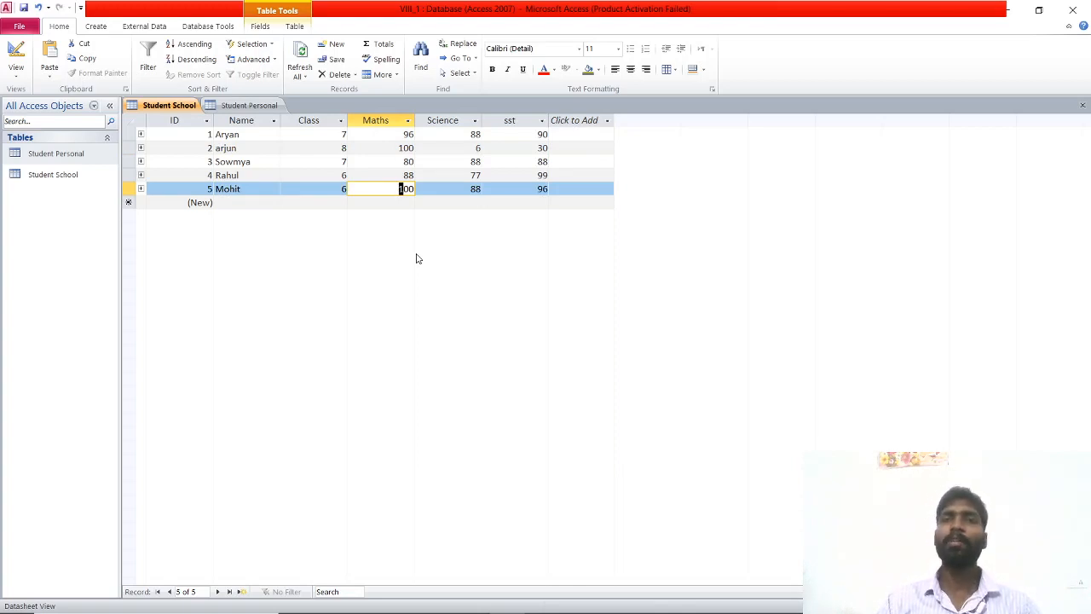
double_click(402, 189)
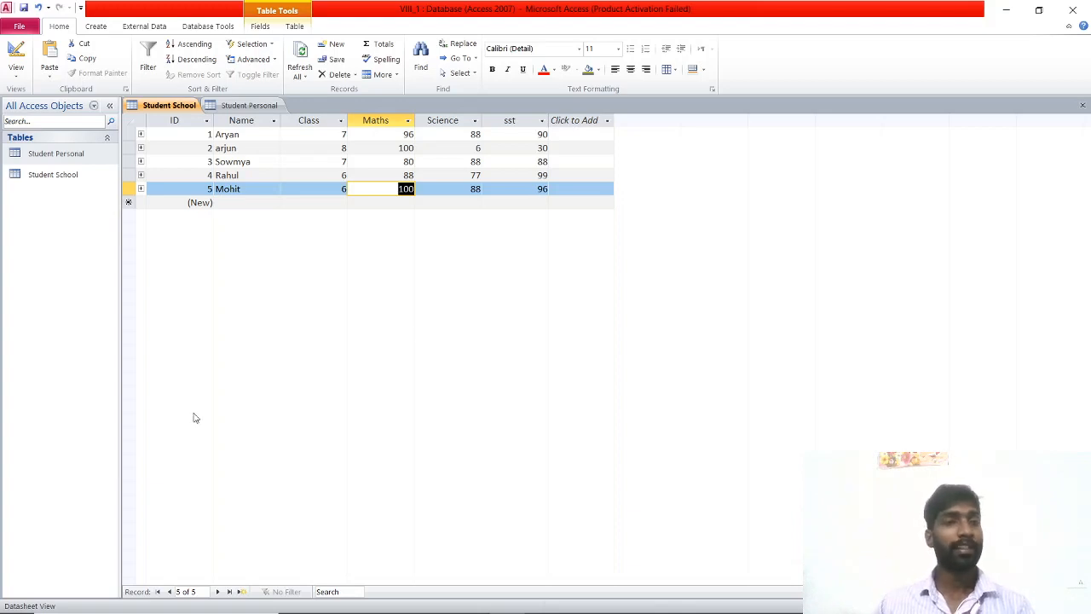
click(82, 177)
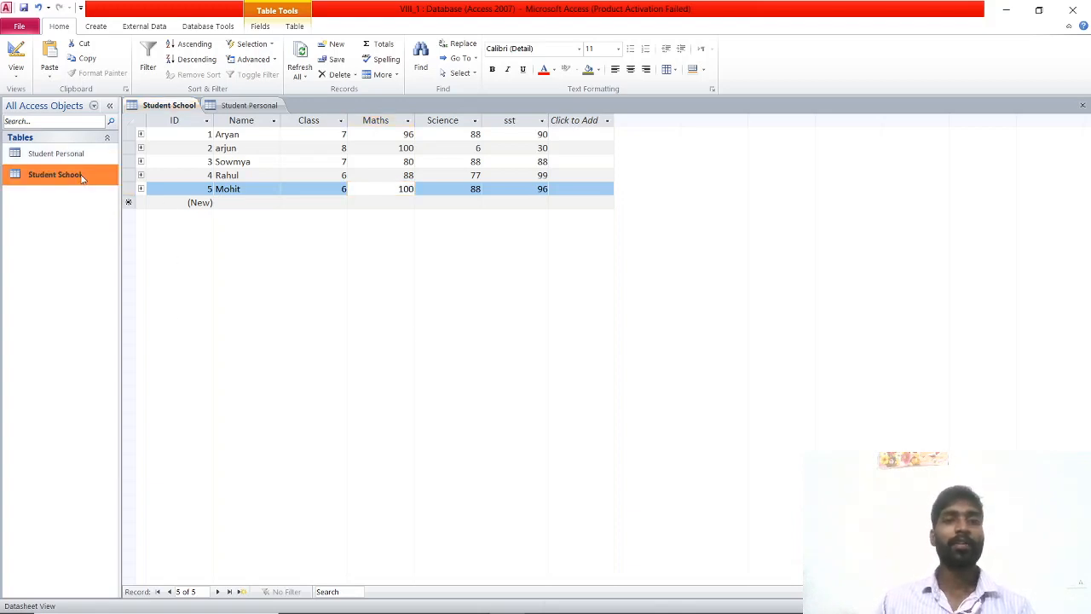
double_click(81, 177)
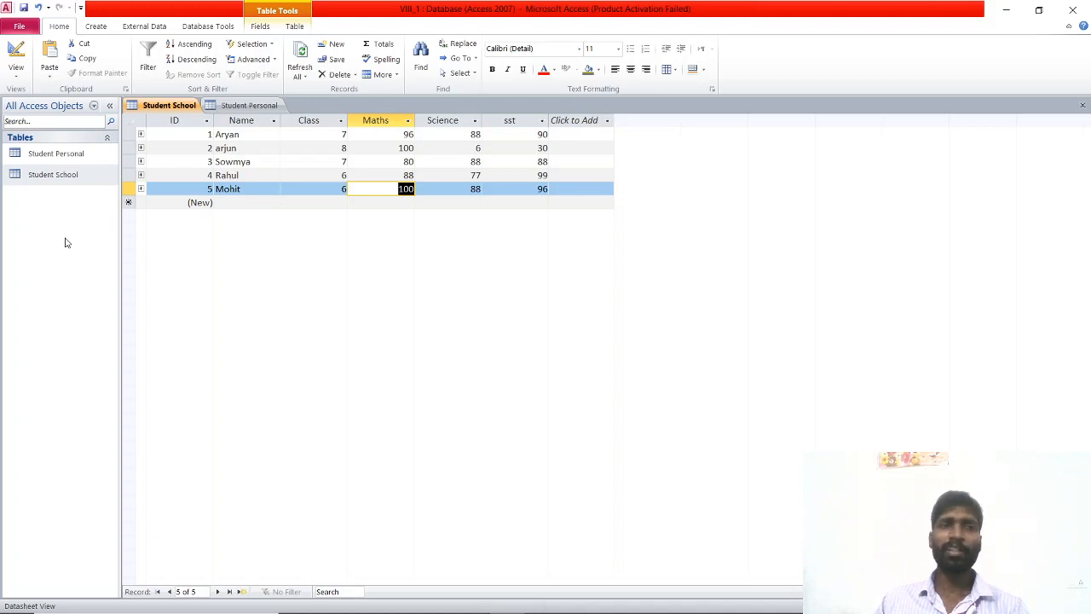
Create a query in Design view and add the Student Personal and Student School tables to it
click(95, 27)
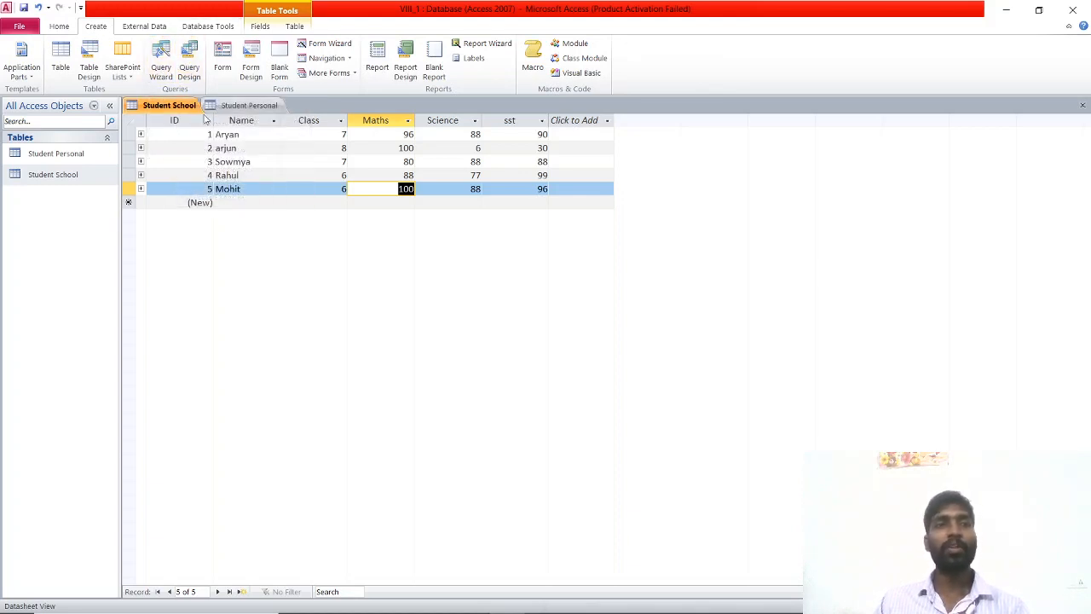
click(191, 61)
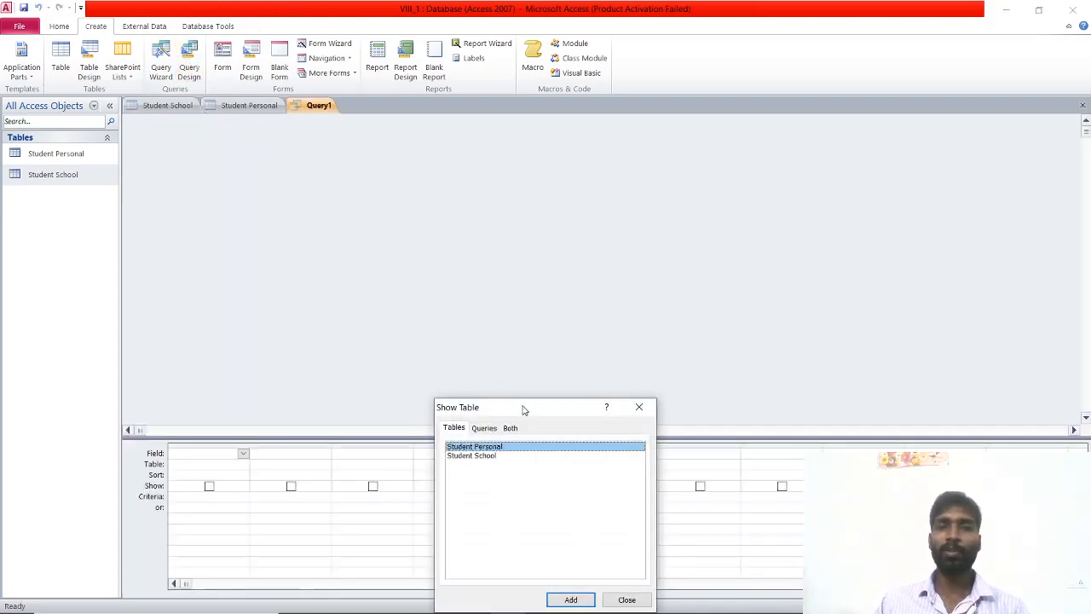
drag(523, 410, 515, 174)
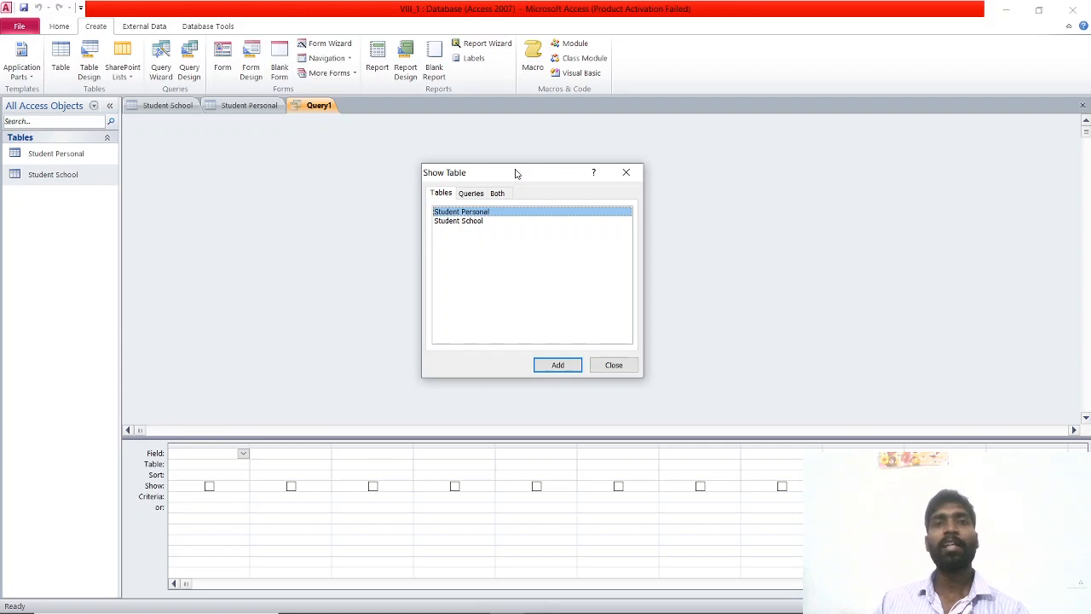
click(557, 365)
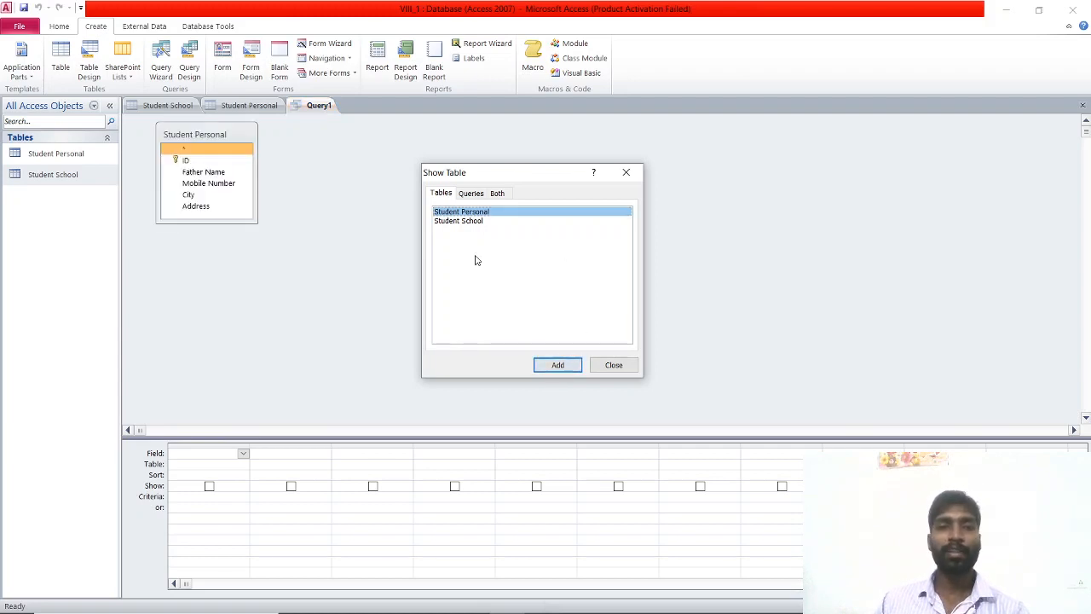
click(476, 221)
click(564, 364)
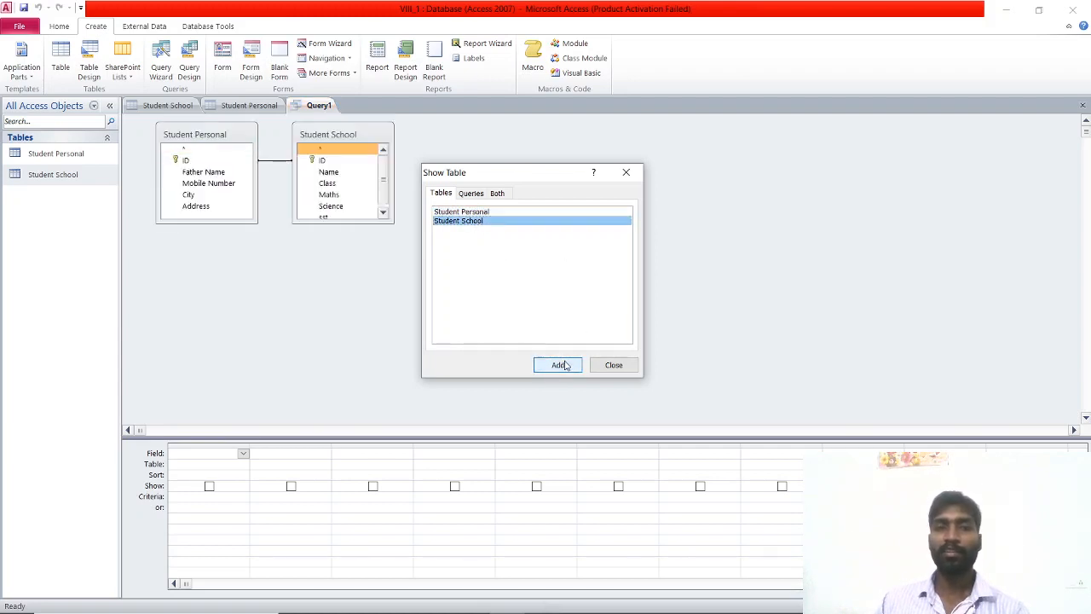
click(613, 366)
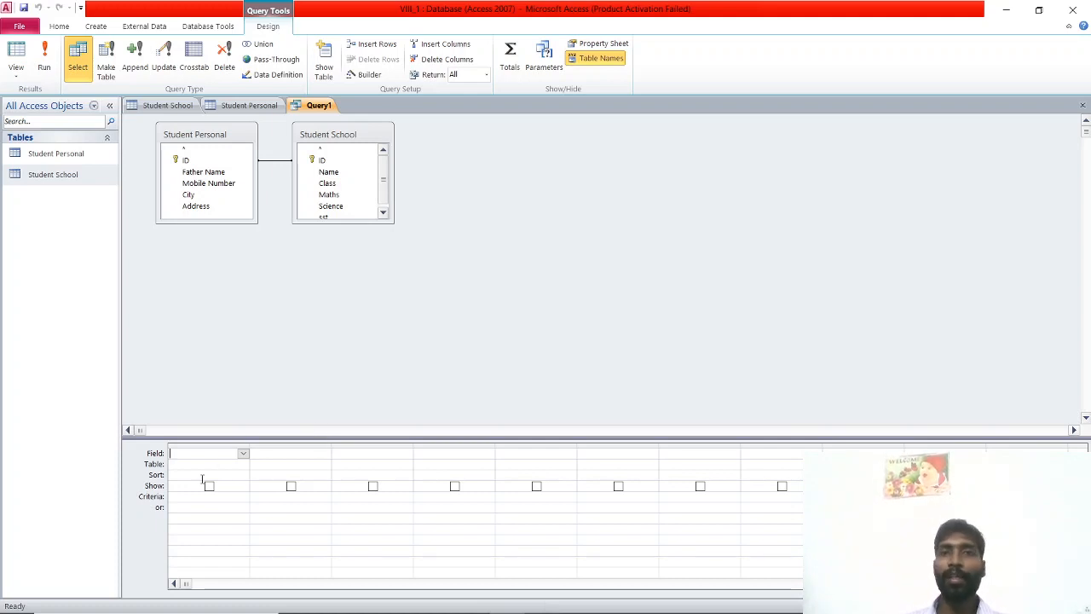
Examine the Name and Maths fields of Student School and the Father Name, Mobile Number and City fields of Student Personal
click(334, 173)
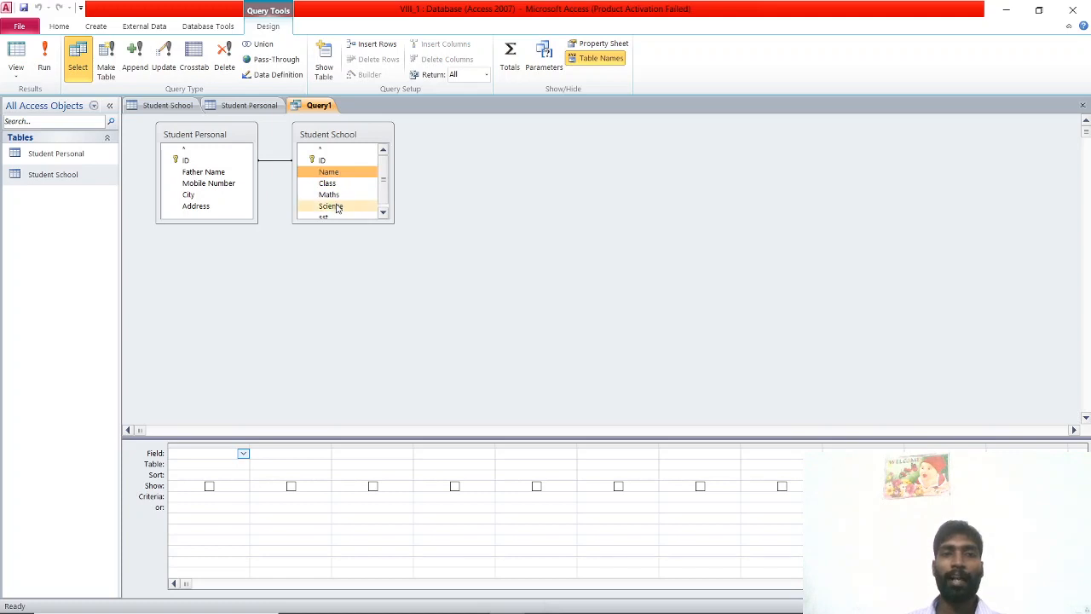
click(338, 195)
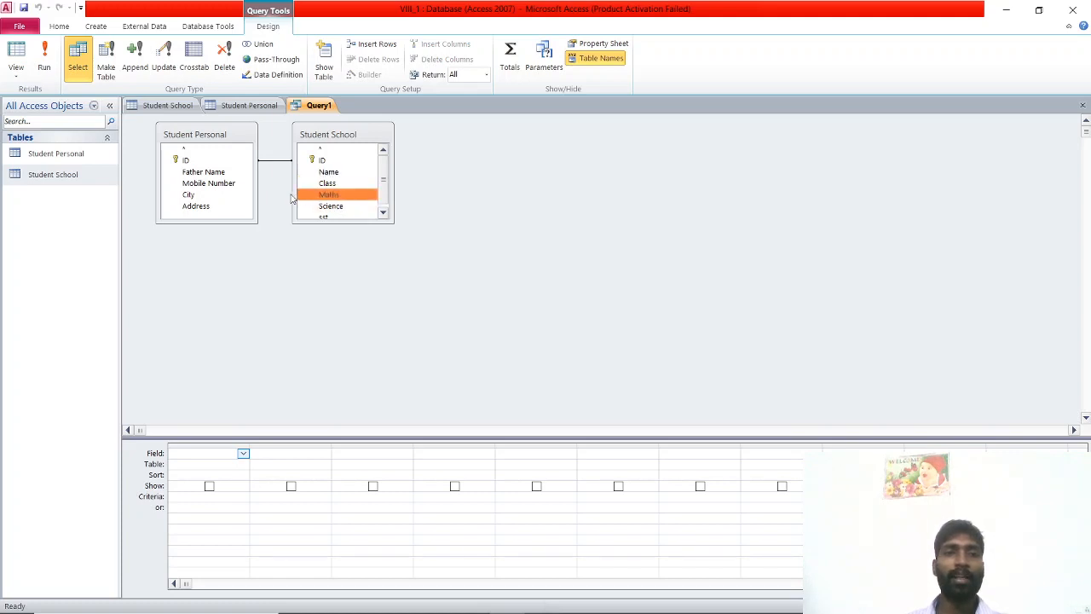
click(230, 184)
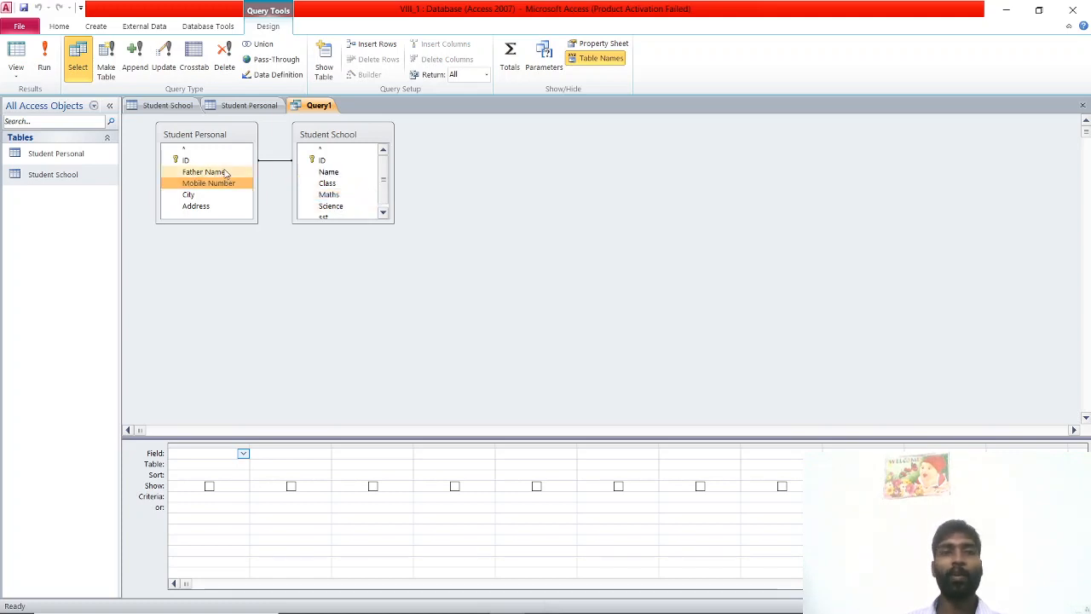
click(226, 173)
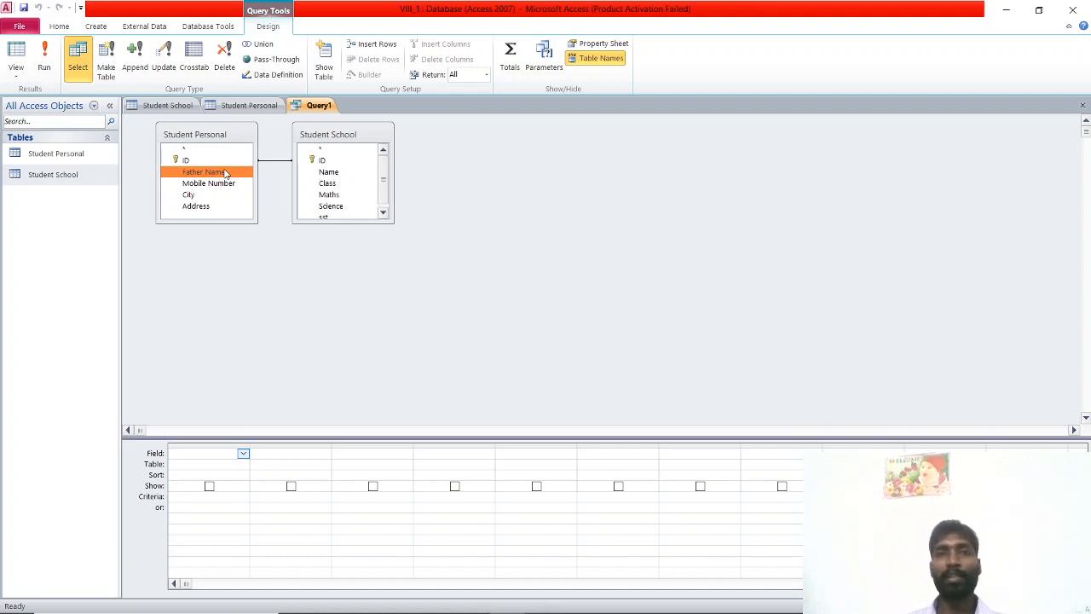
click(220, 184)
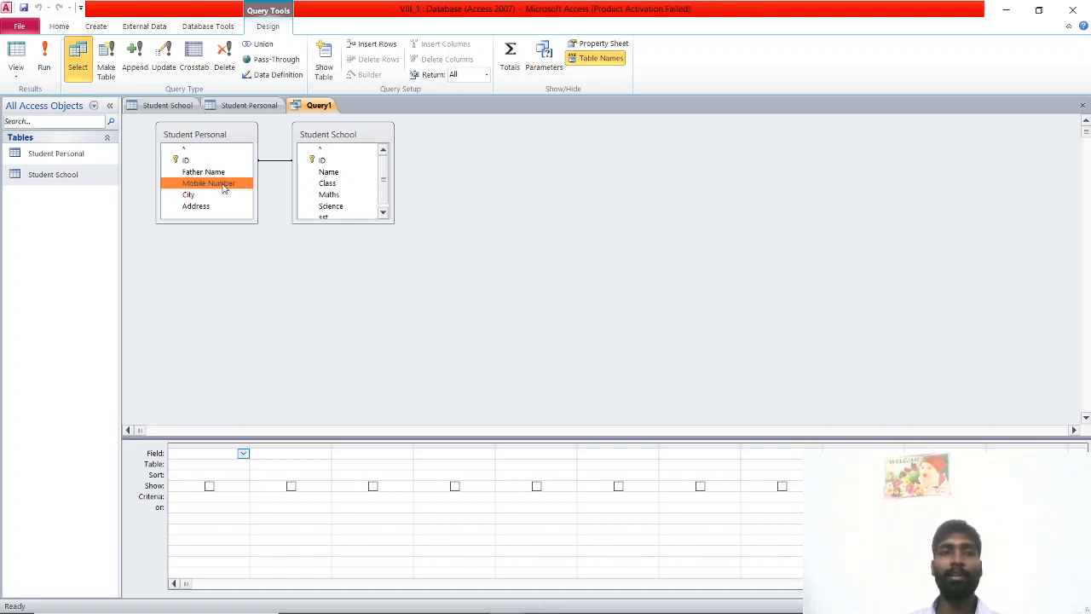
click(209, 196)
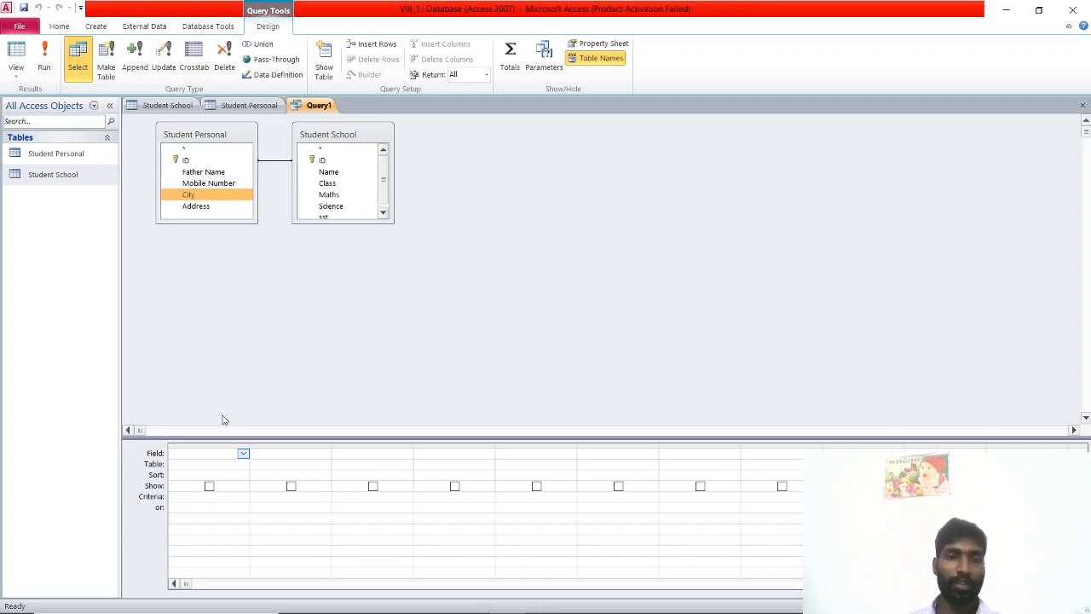
Set Student School as the source table for the first two columns of the query design grid
click(238, 474)
click(242, 464)
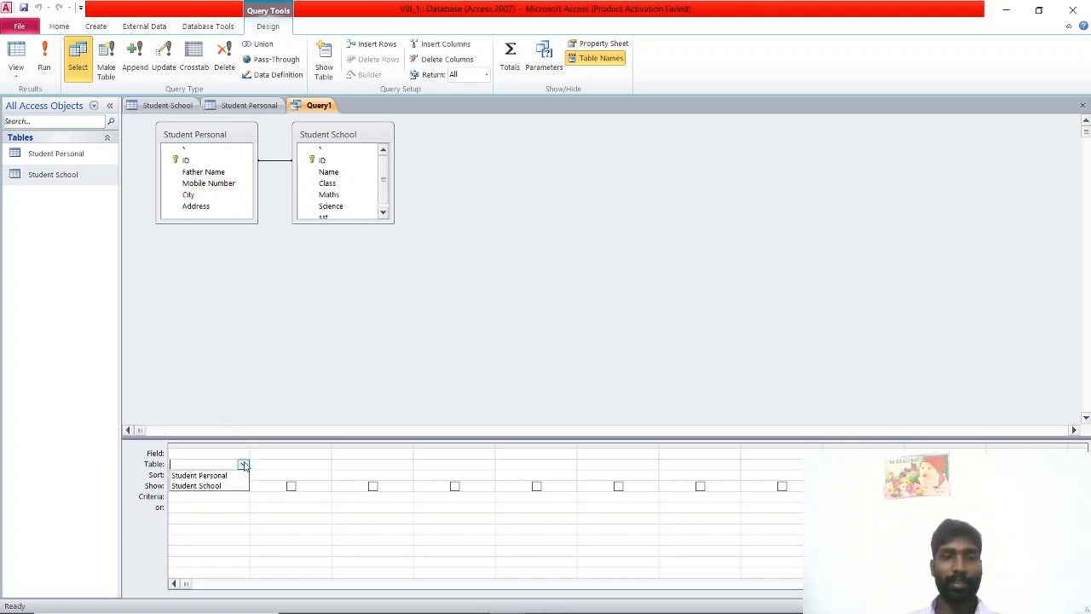
click(243, 464)
click(244, 465)
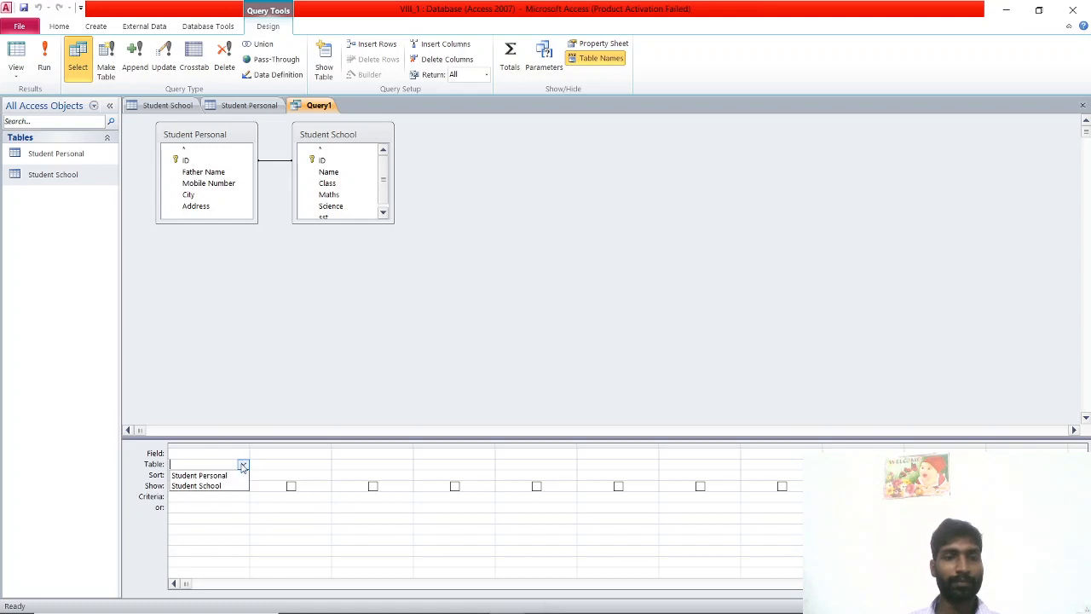
click(204, 485)
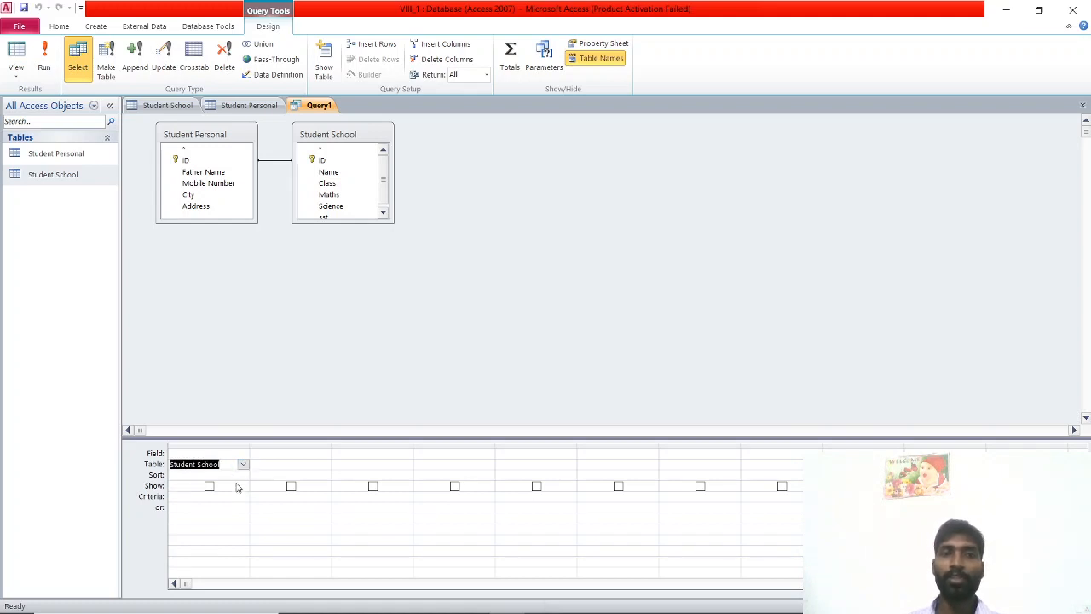
click(325, 464)
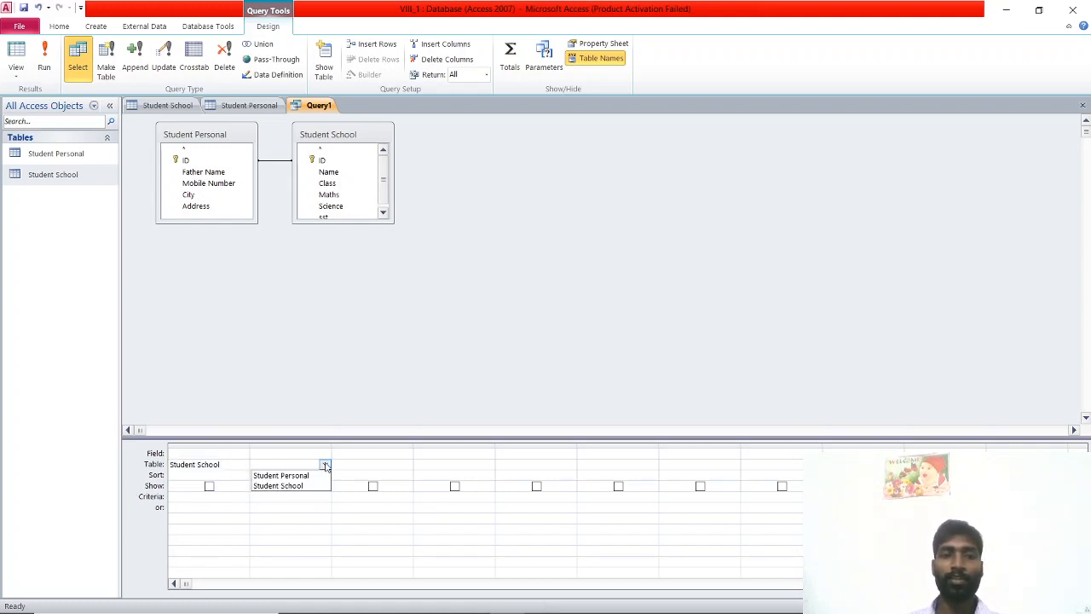
click(310, 486)
Set Student Personal as the source table for the third and fourth columns of the query grid
click(402, 465)
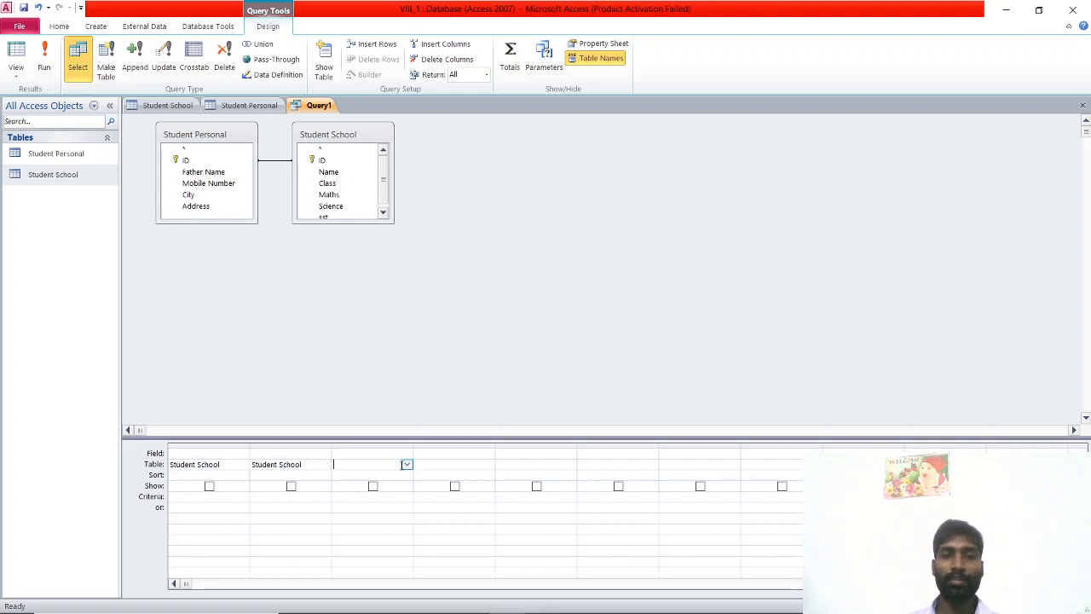
click(408, 466)
click(401, 475)
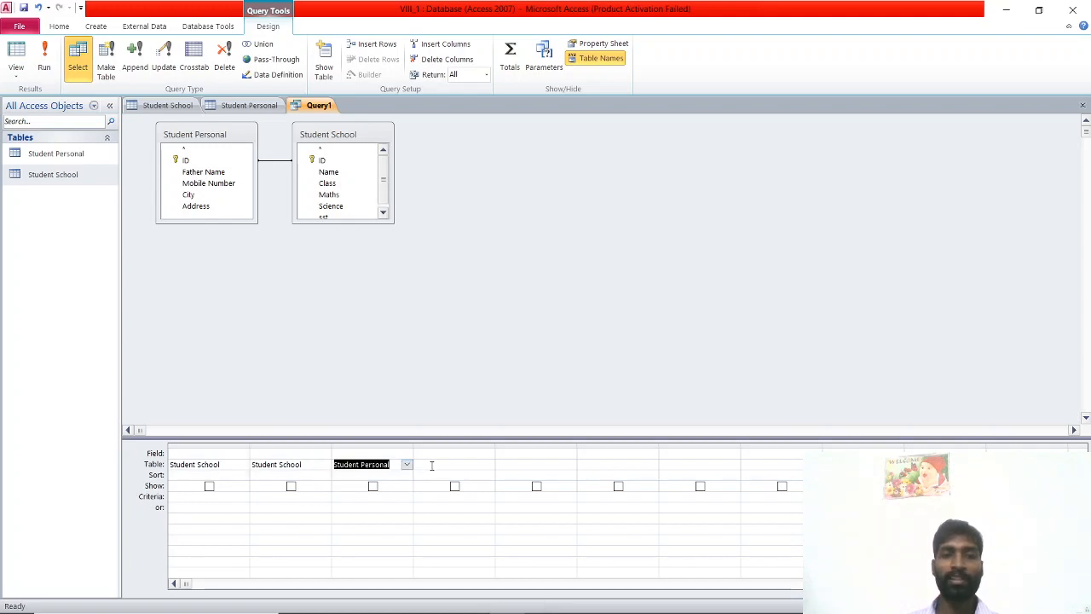
click(454, 461)
click(489, 466)
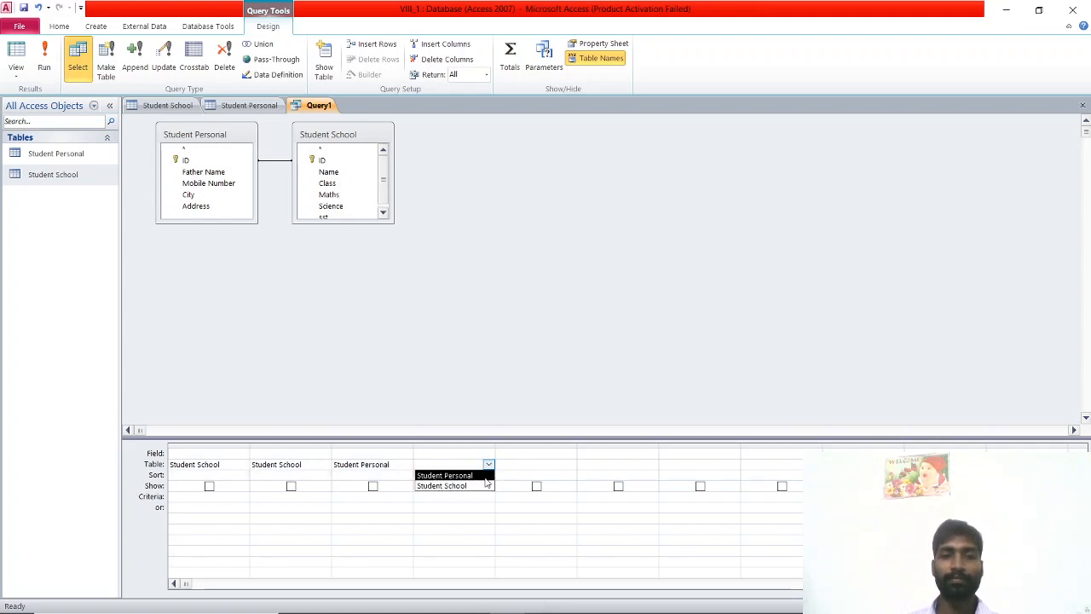
click(478, 474)
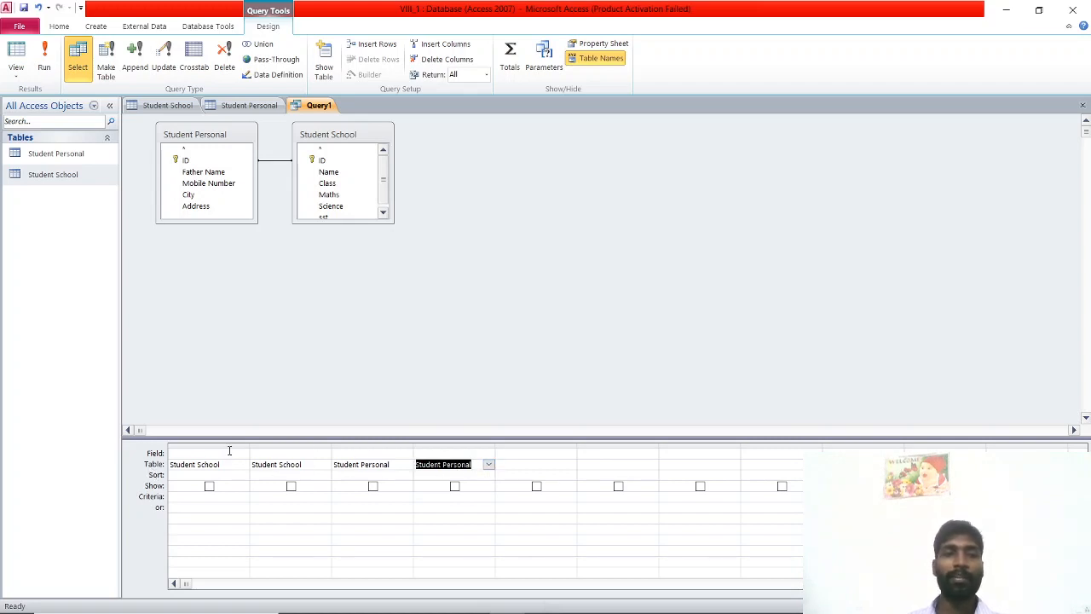
Enlarge the Student School field list and choose Name and Maths as the fields of the first two query columns
click(230, 451)
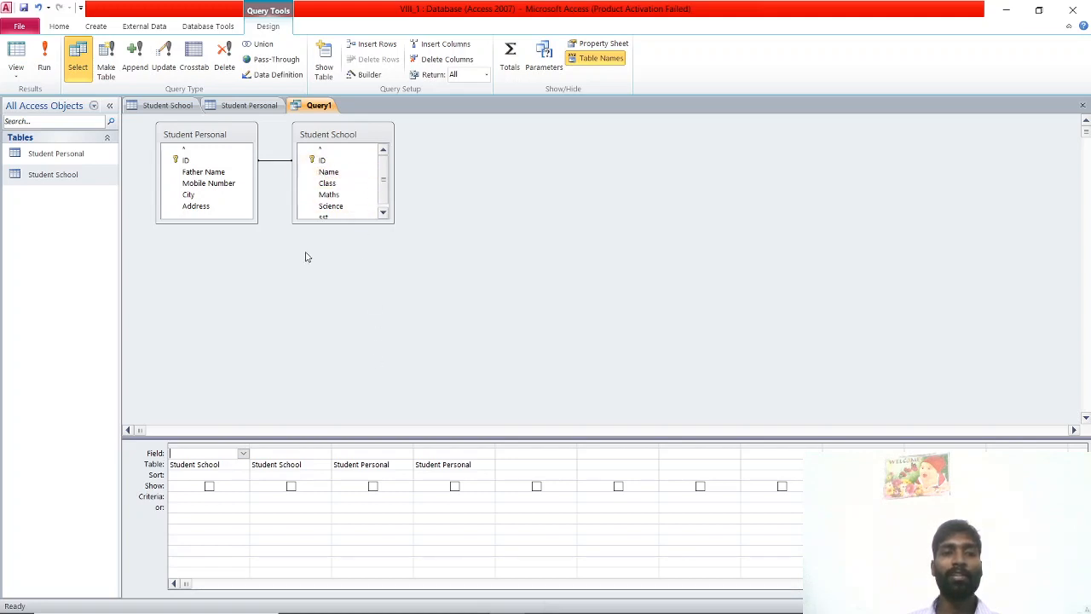
drag(358, 222, 358, 257)
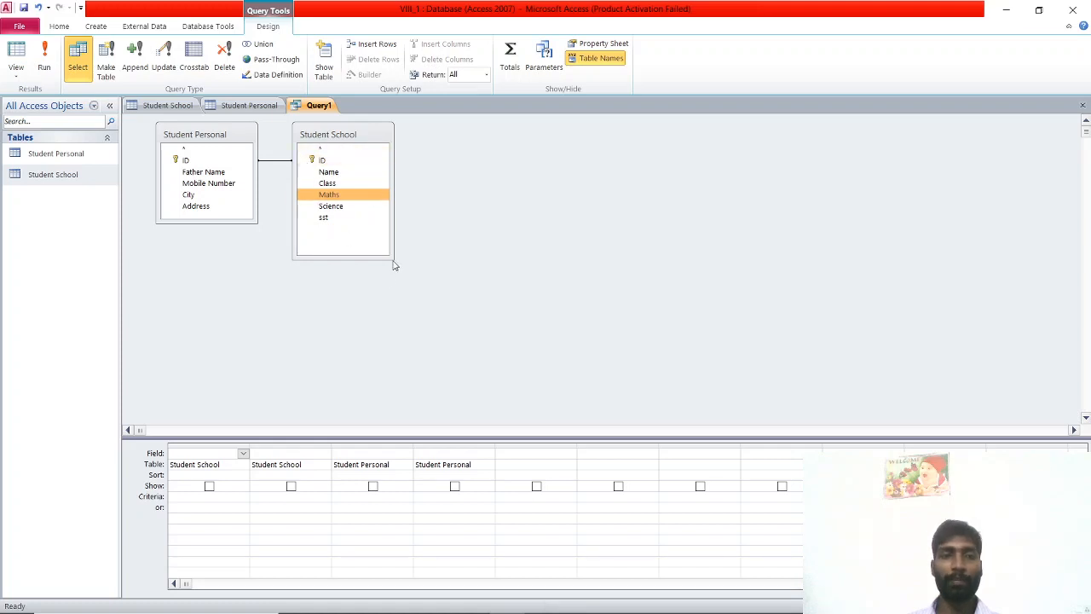
click(243, 452)
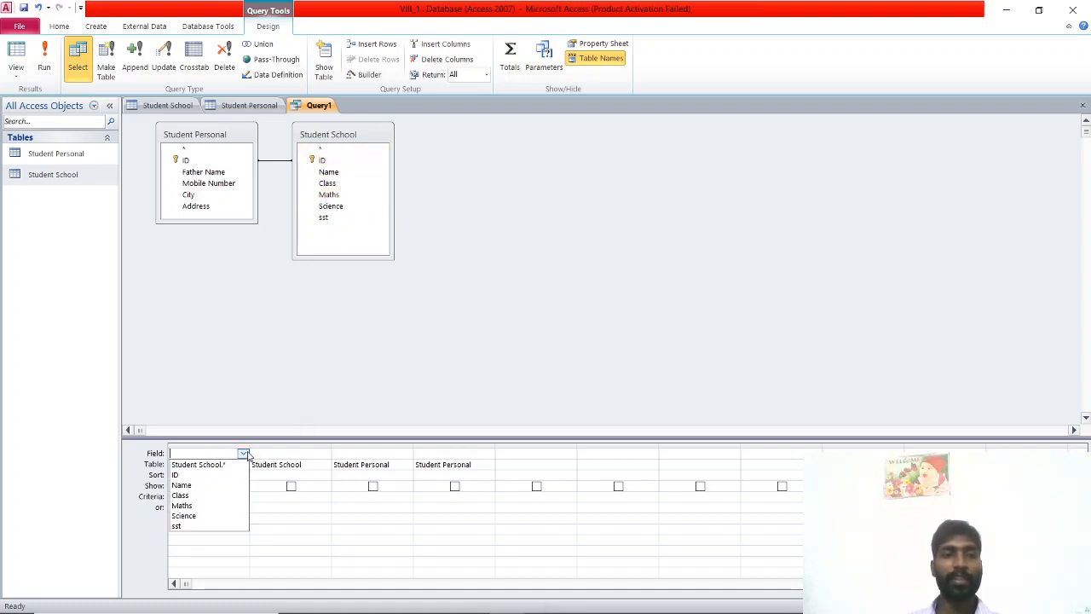
click(227, 485)
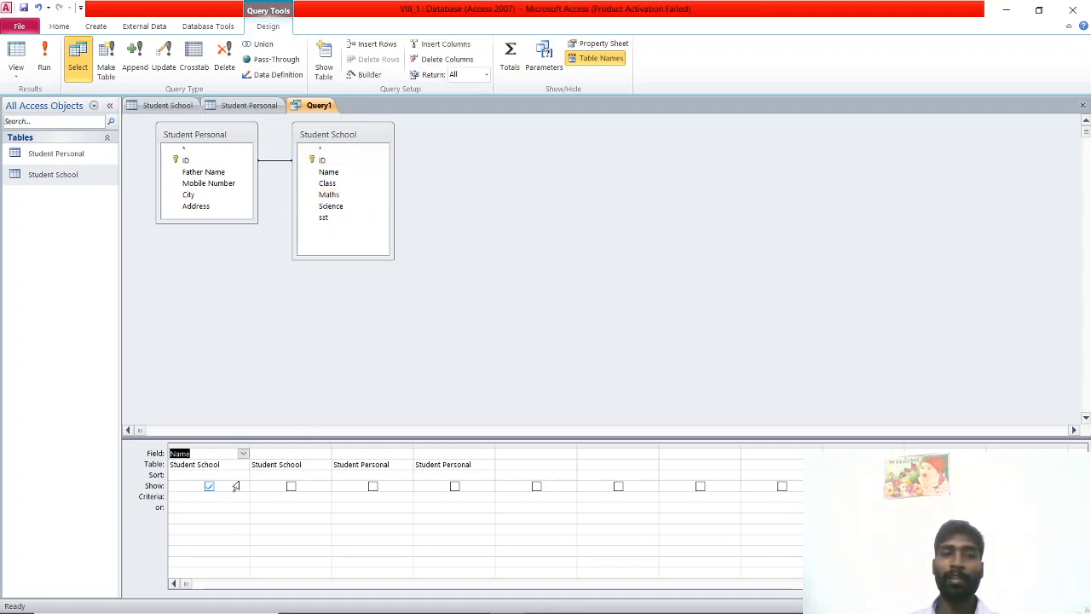
click(325, 453)
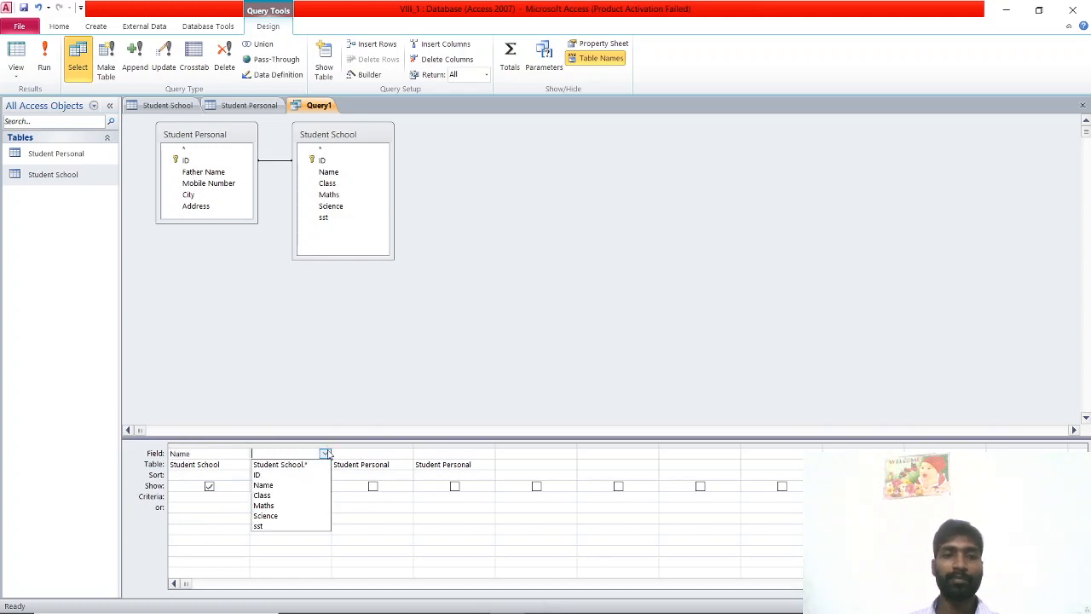
click(305, 506)
Choose Mobile Number and City as the fields of the two Student Personal columns in the query grid
click(386, 452)
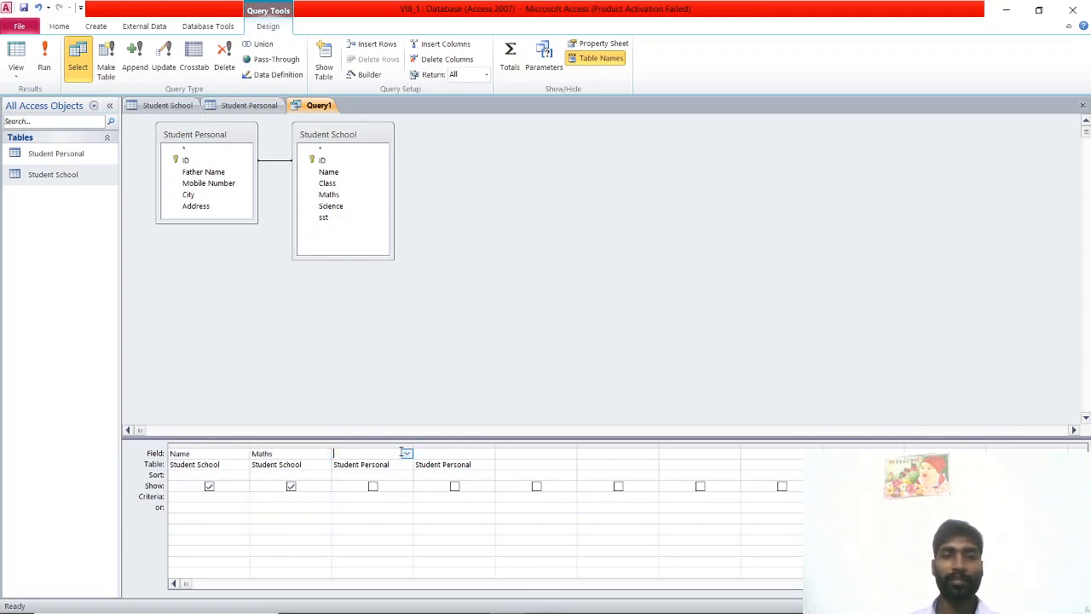
click(407, 452)
click(394, 495)
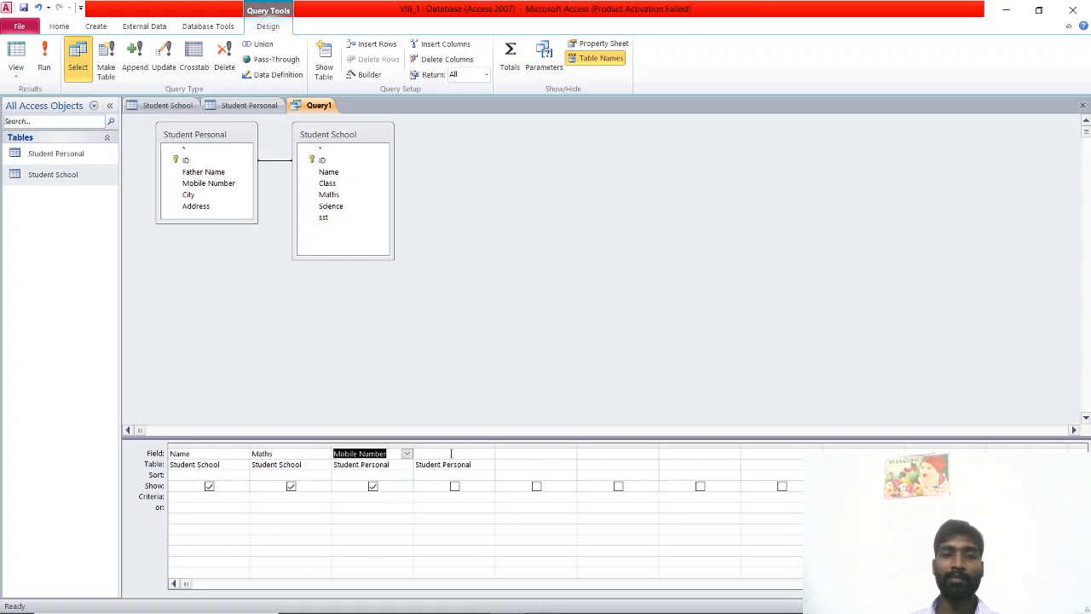
click(469, 454)
click(488, 454)
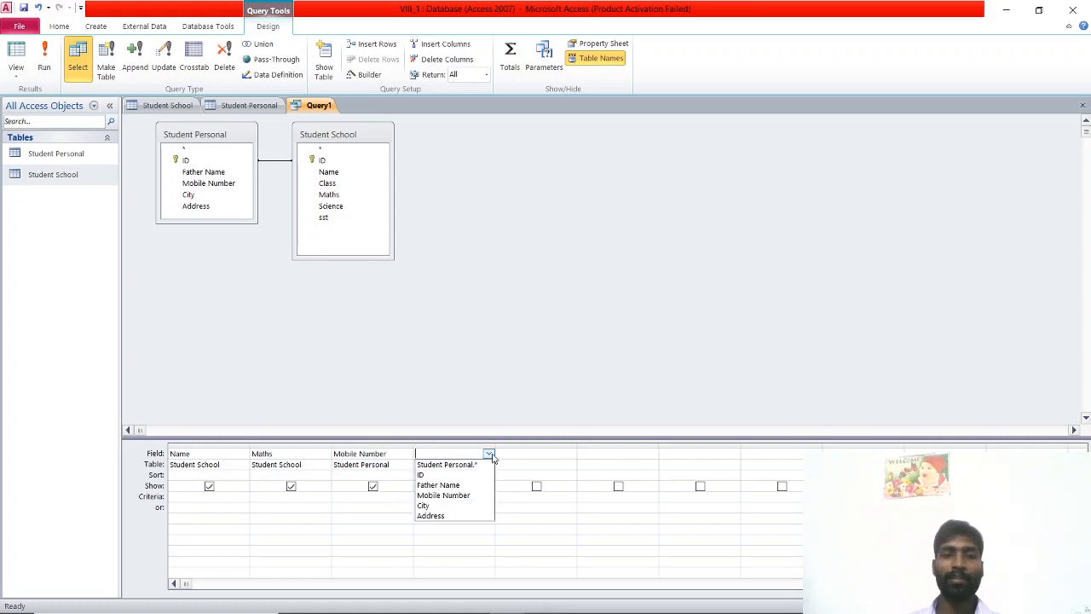
click(461, 506)
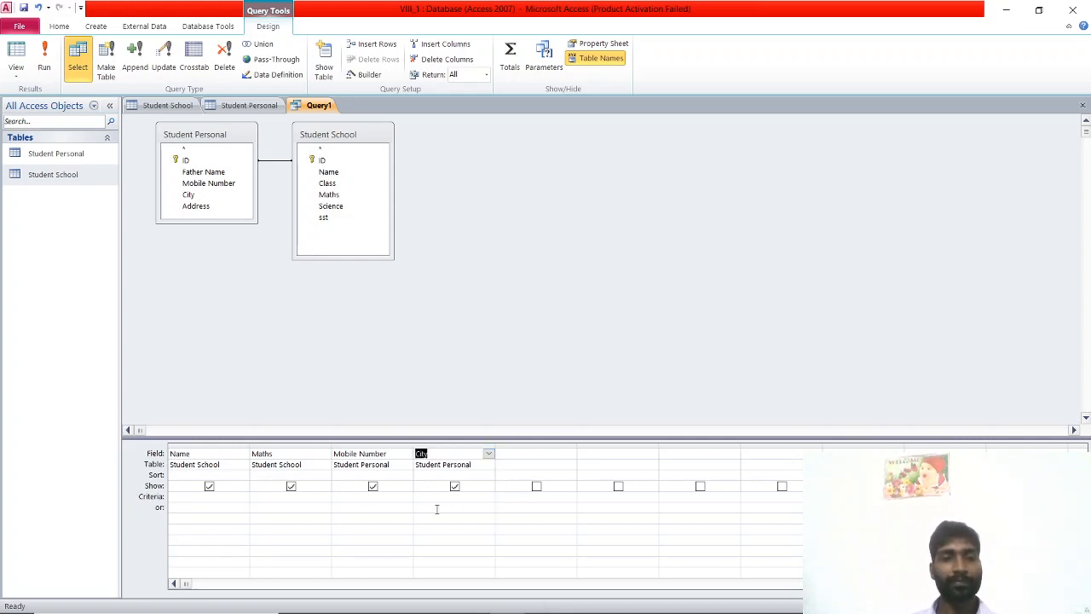
click(300, 495)
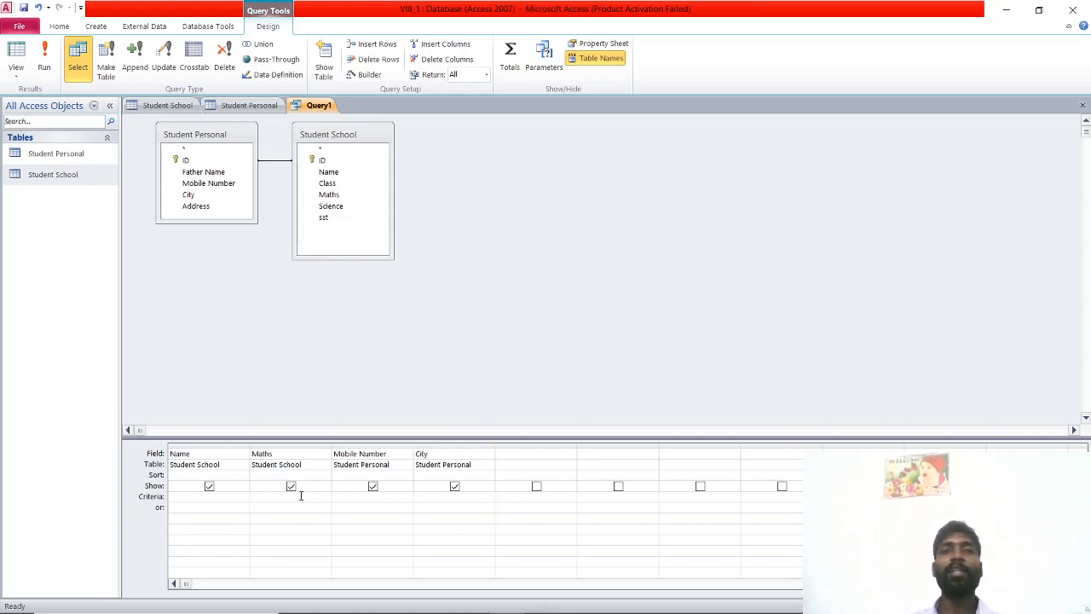
Switch to the 8th class 4th chapter PDF in the browser and look through its forms and reports pages and the query criteria instructions
key(alt+Tab)
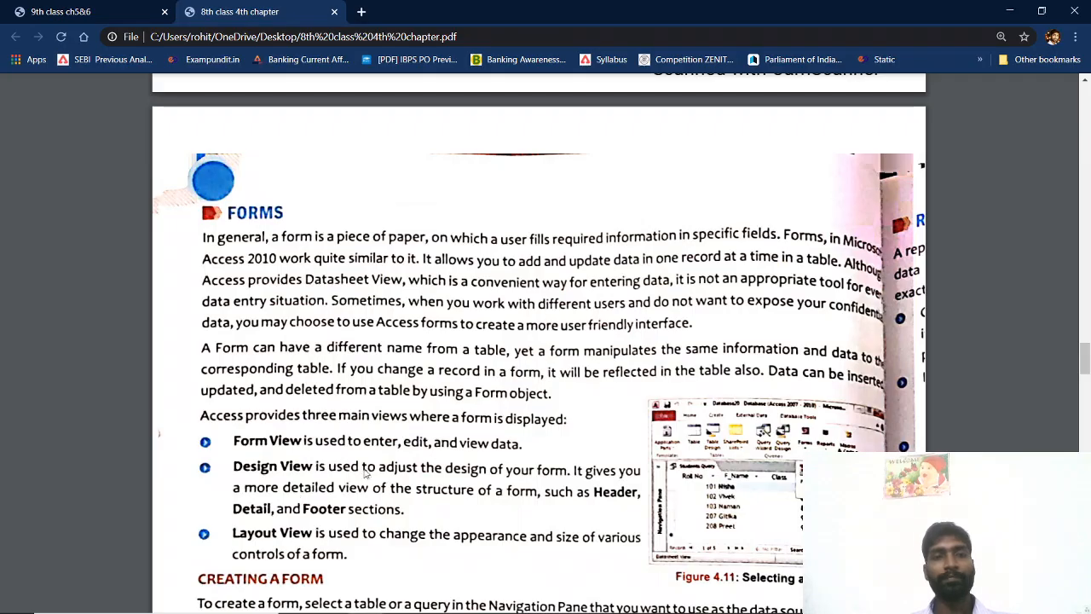
scroll(428, 452, down, 7)
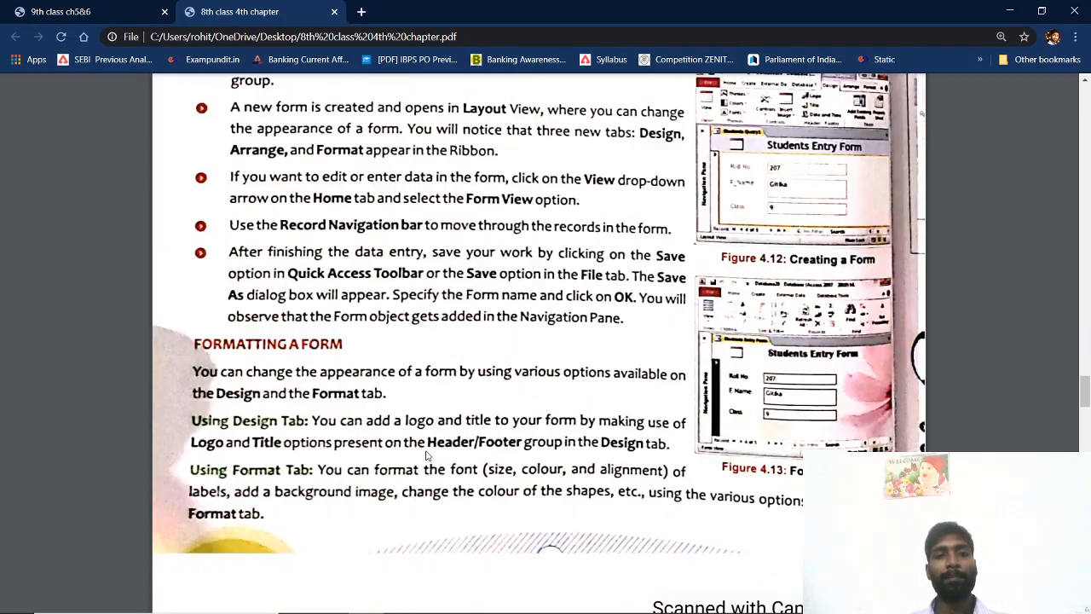
scroll(425, 460, down, 6)
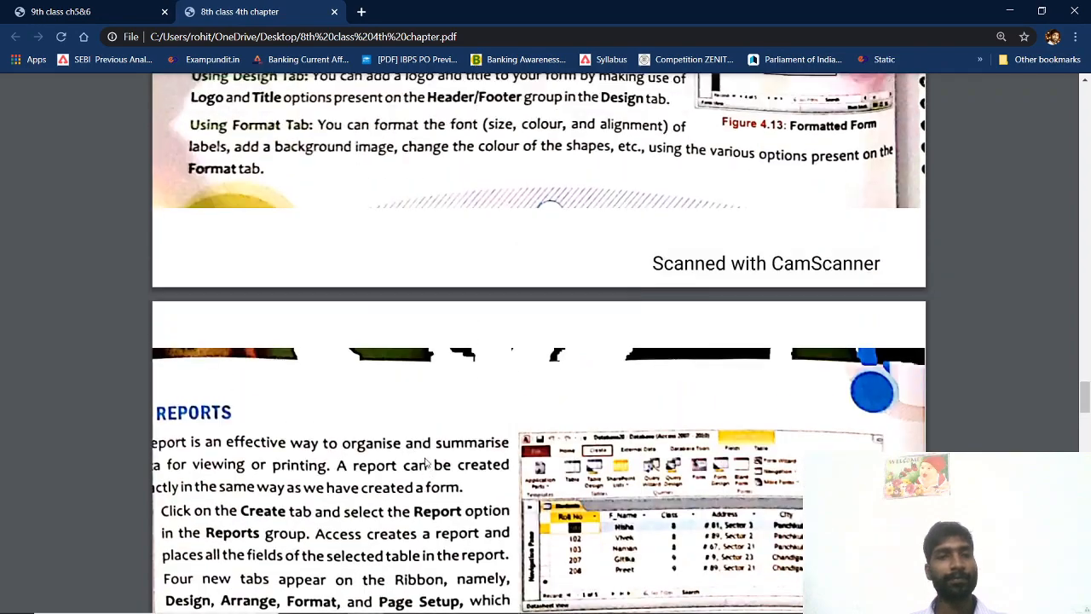
scroll(424, 462, up, 6)
scroll(425, 461, up, 9)
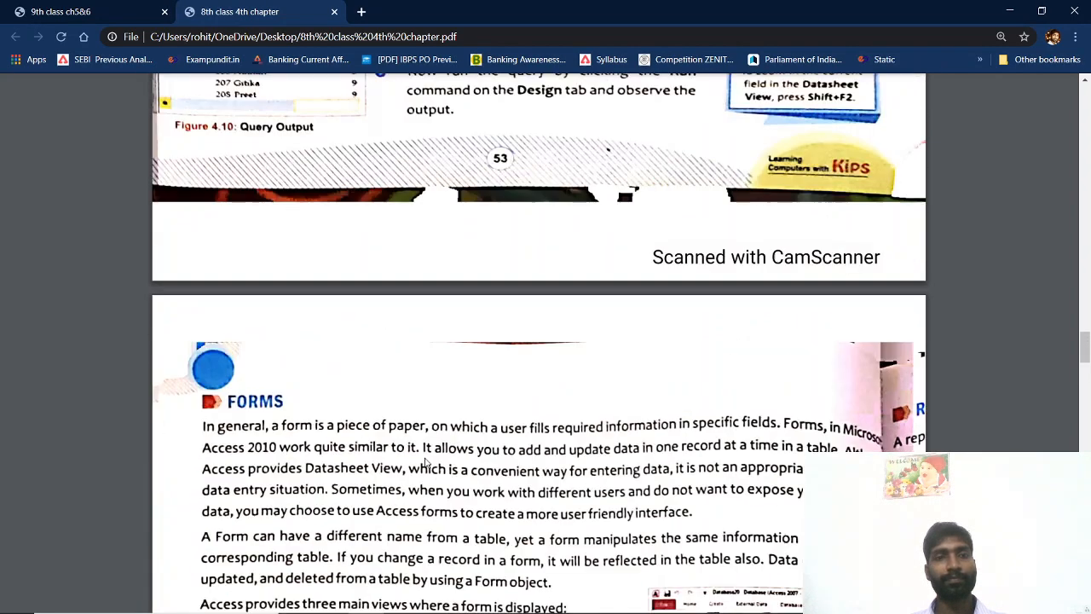
scroll(425, 461, up, 10)
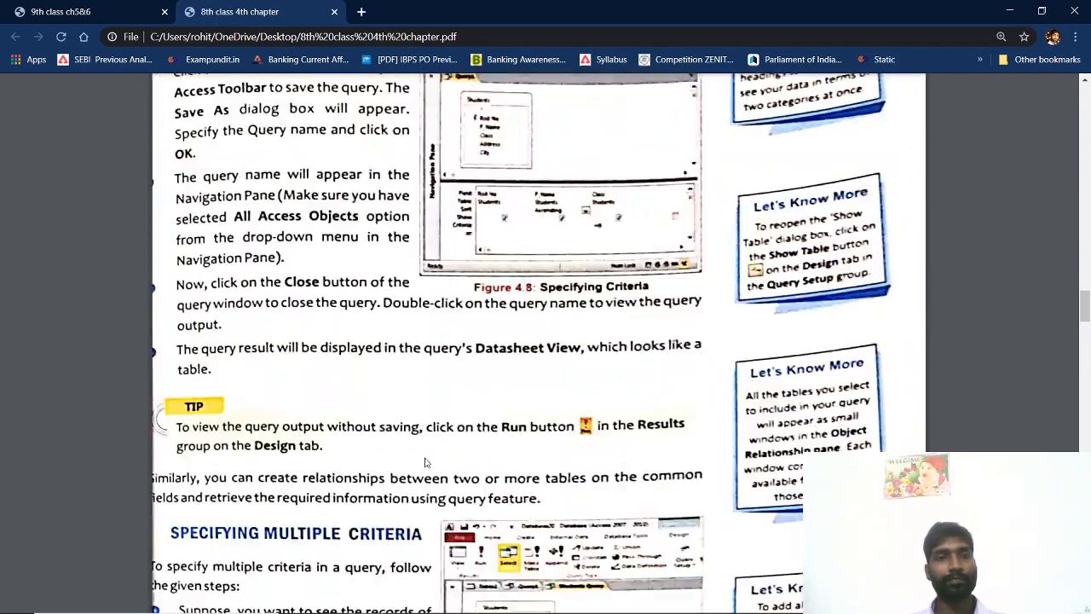
Look through the PDF's sections on specifying simple and multiple query criteria, including Figures 4.8 and 4.9
scroll(425, 461, up, 5)
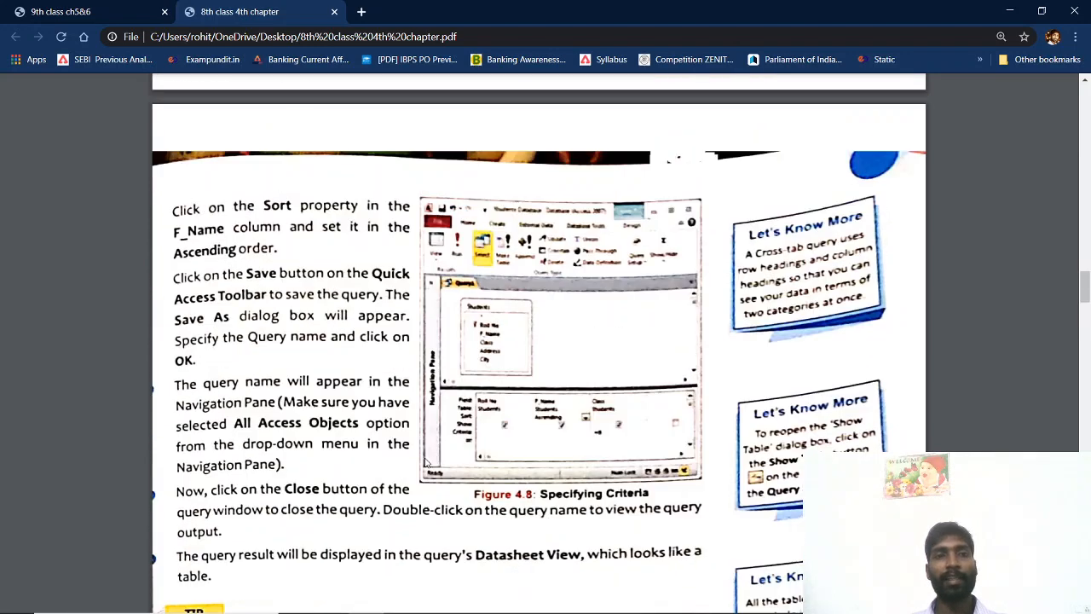
scroll(427, 461, up, 3)
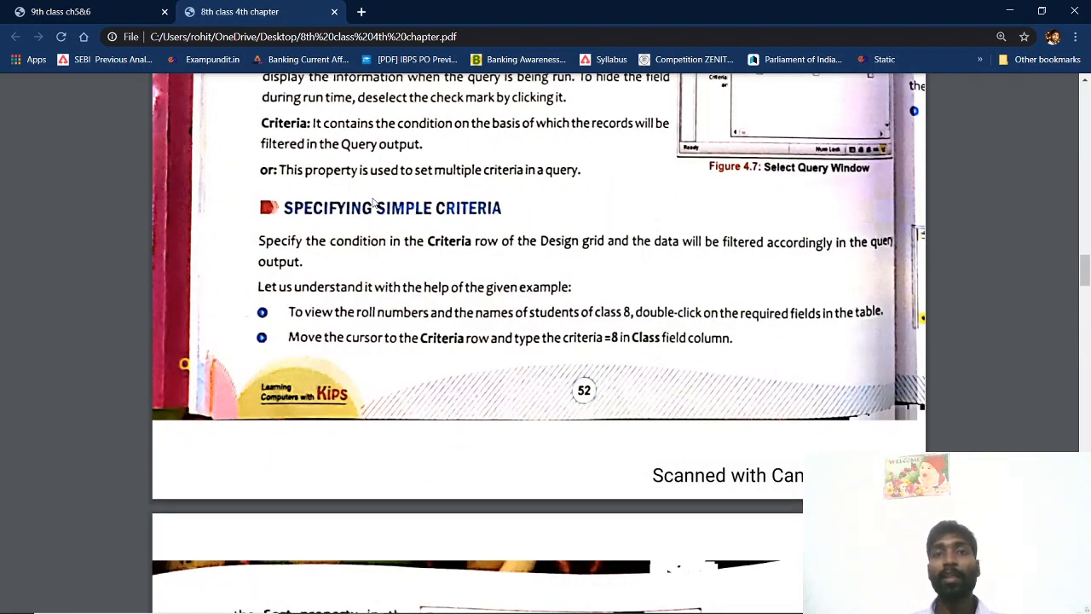
scroll(531, 350, down, 4)
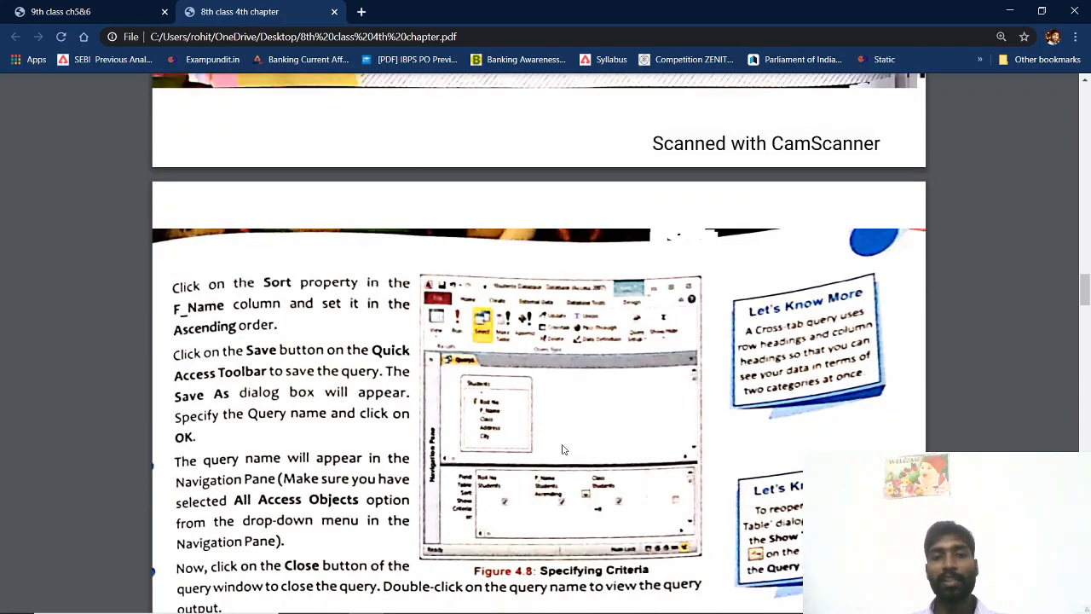
scroll(563, 449, down, 1)
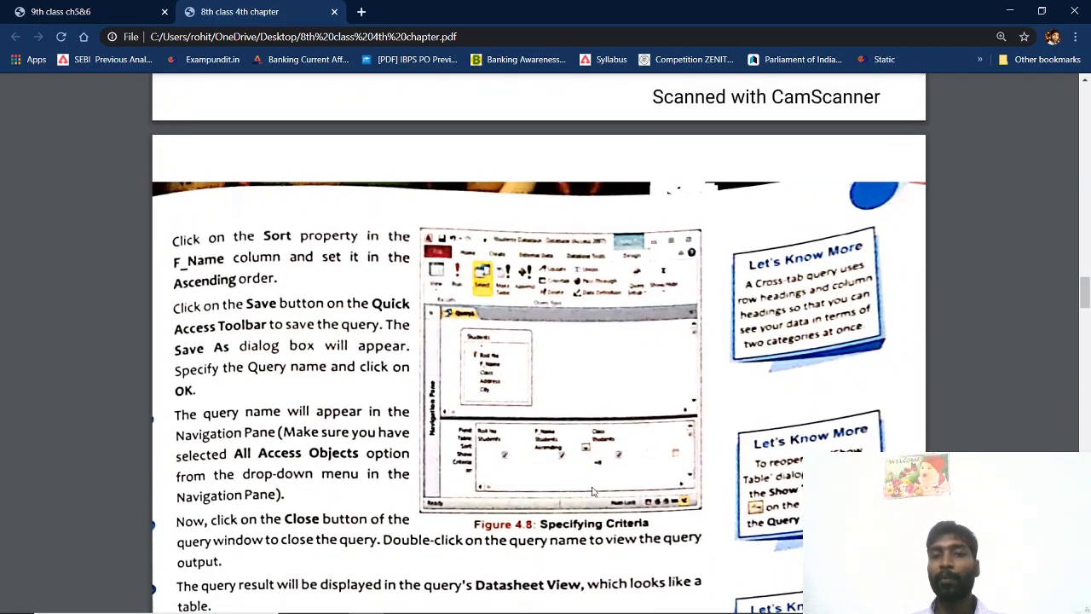
scroll(616, 470, down, 5)
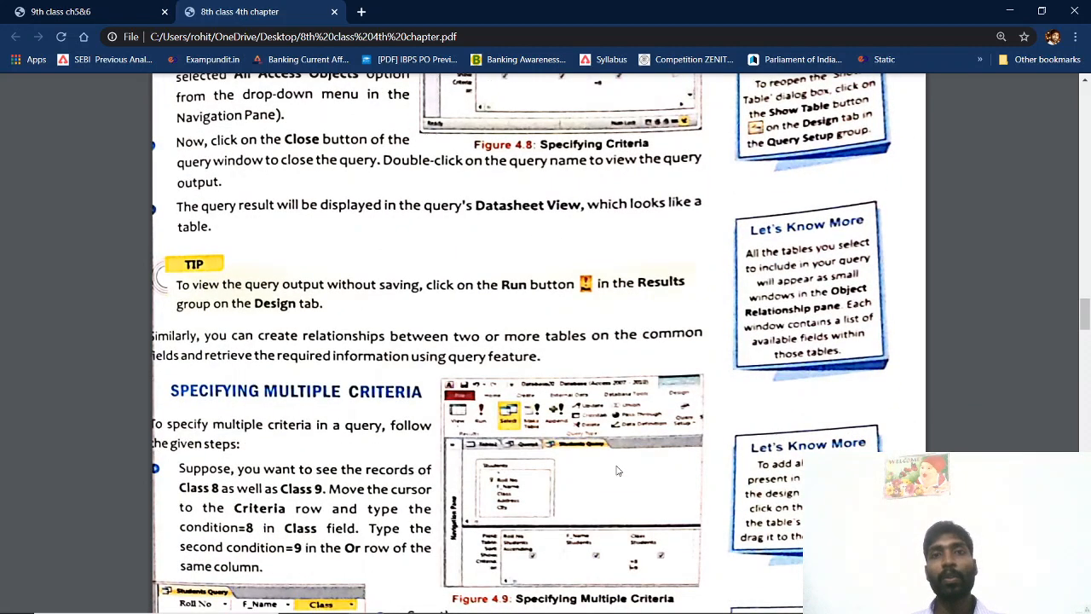
scroll(618, 470, down, 2)
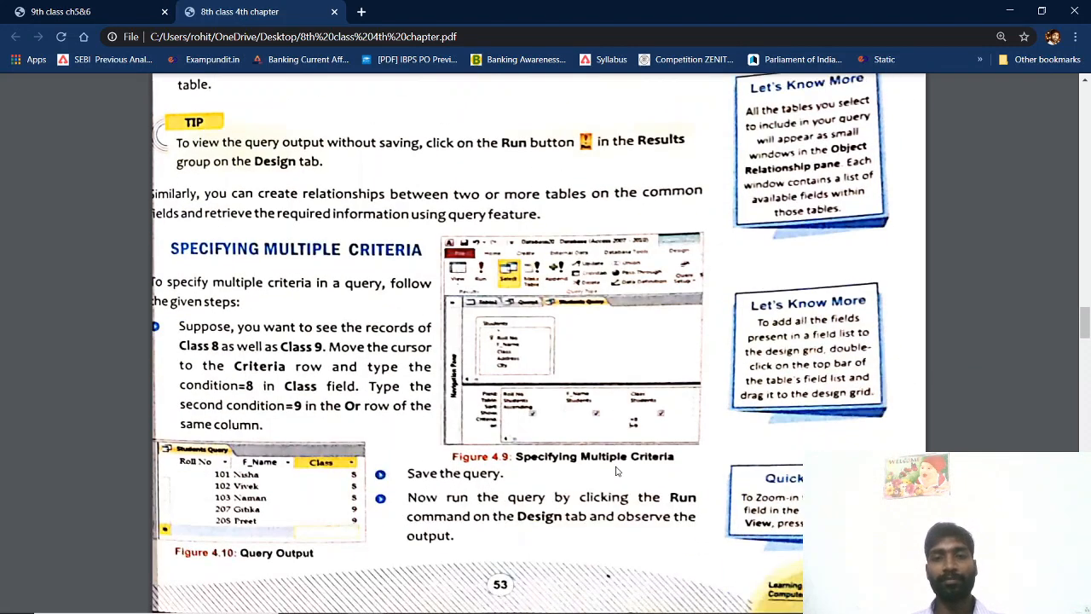
scroll(617, 471, down, 1)
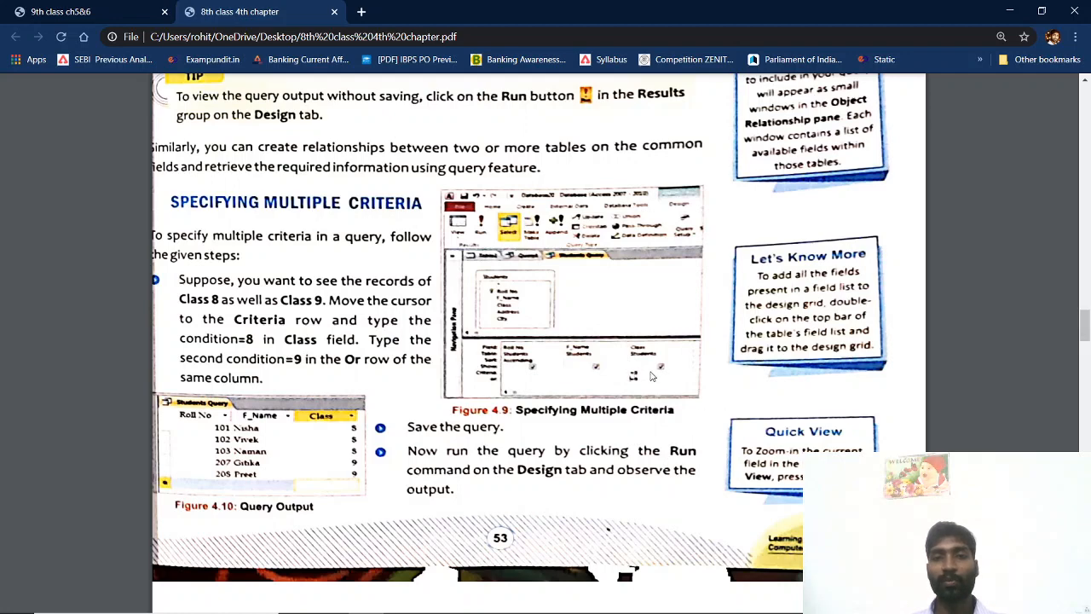
scroll(650, 376, up, 2)
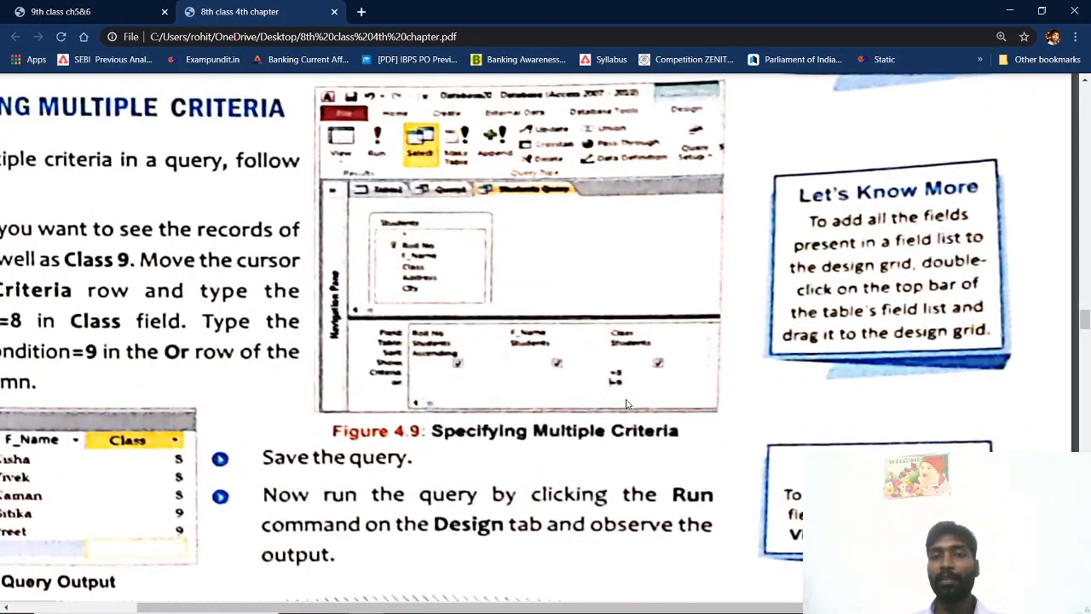
scroll(633, 394, down, 2)
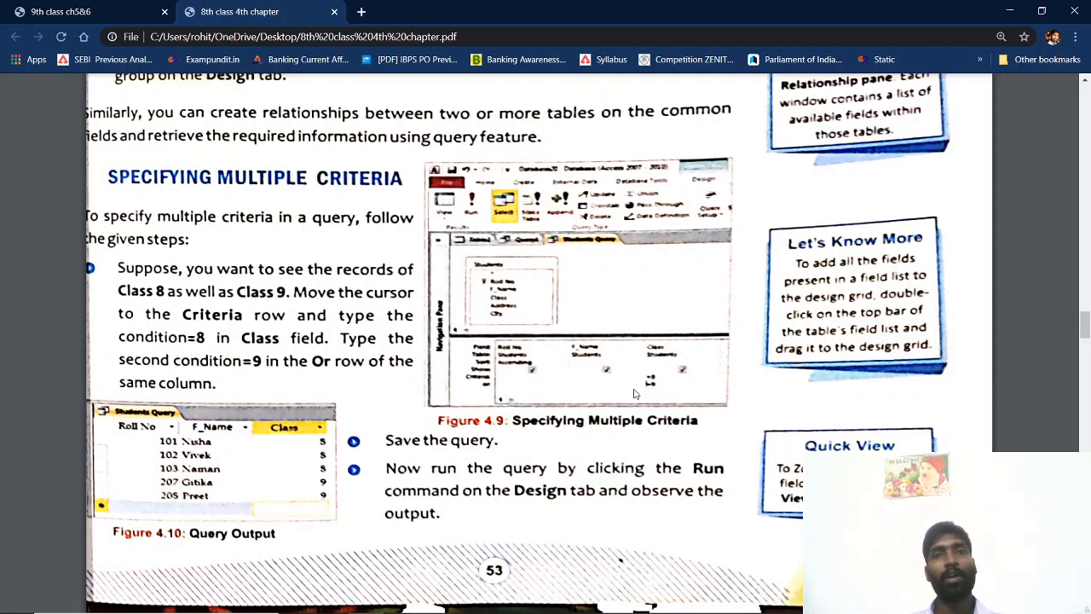
scroll(634, 393, up, 12)
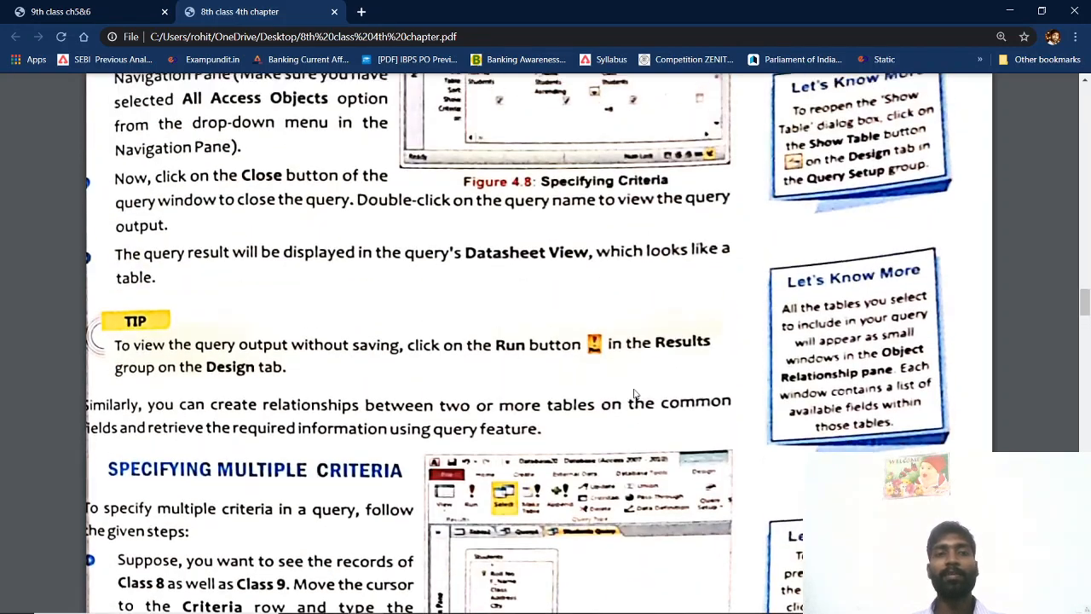
scroll(634, 393, up, 10)
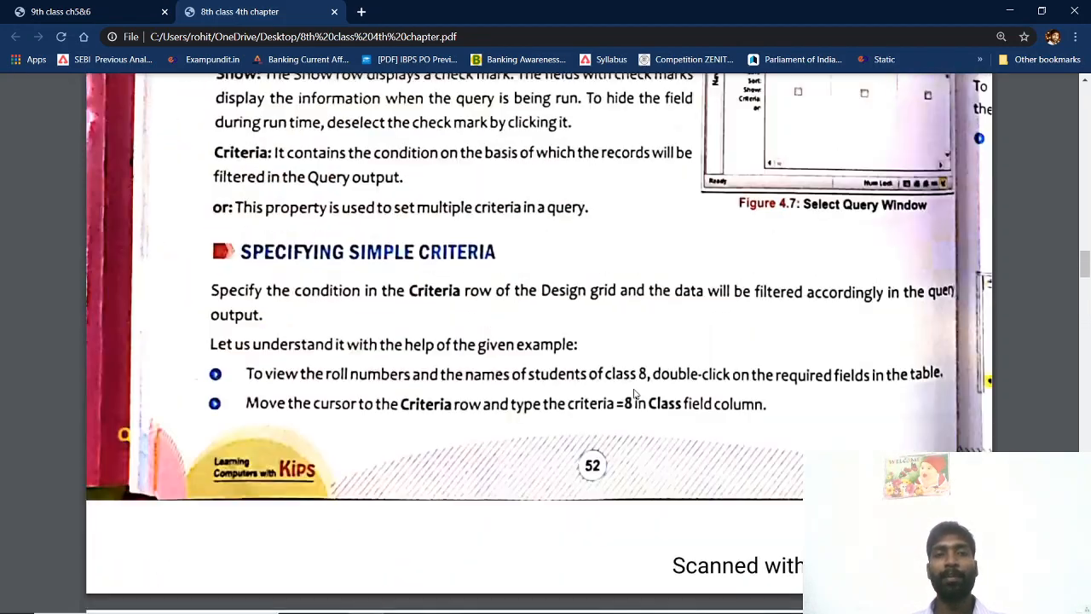
scroll(489, 435, down, 12)
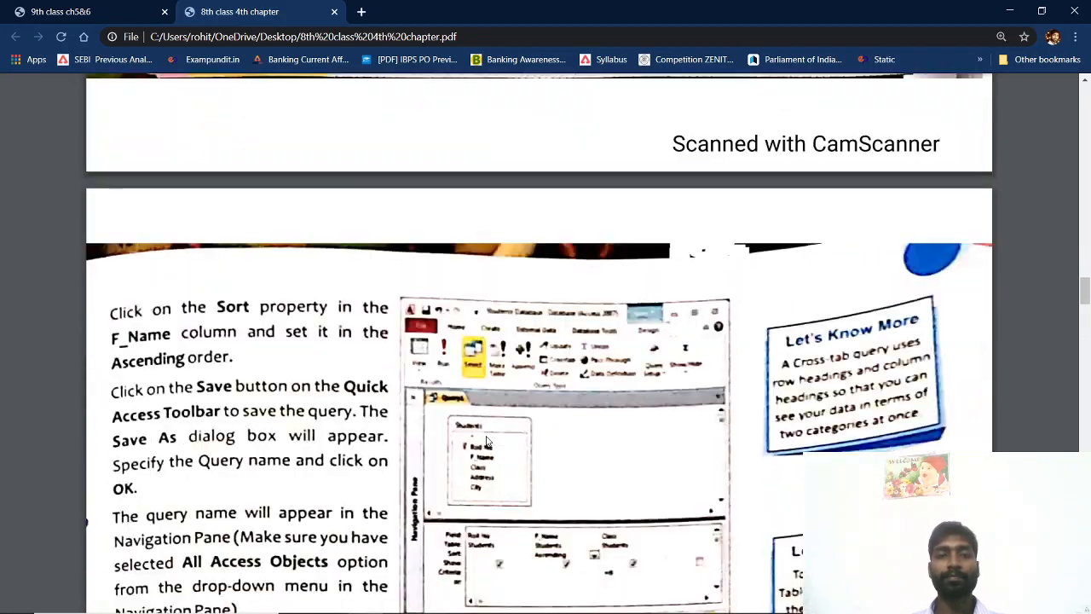
scroll(489, 441, down, 4)
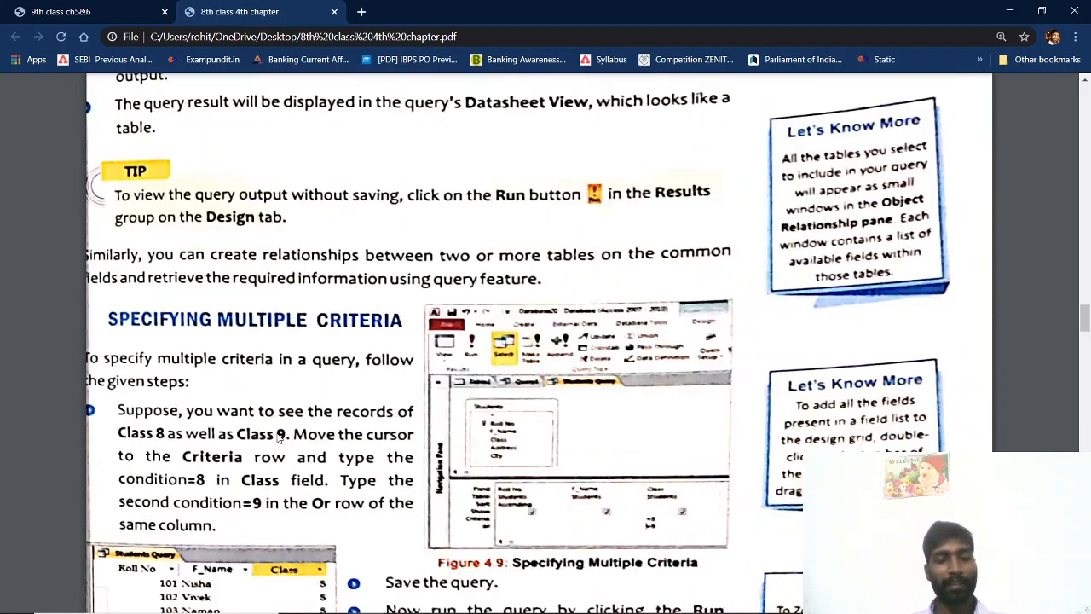
Switch back to the query in Access and enter =100 as the criterion of the Maths column
key(alt+Tab)
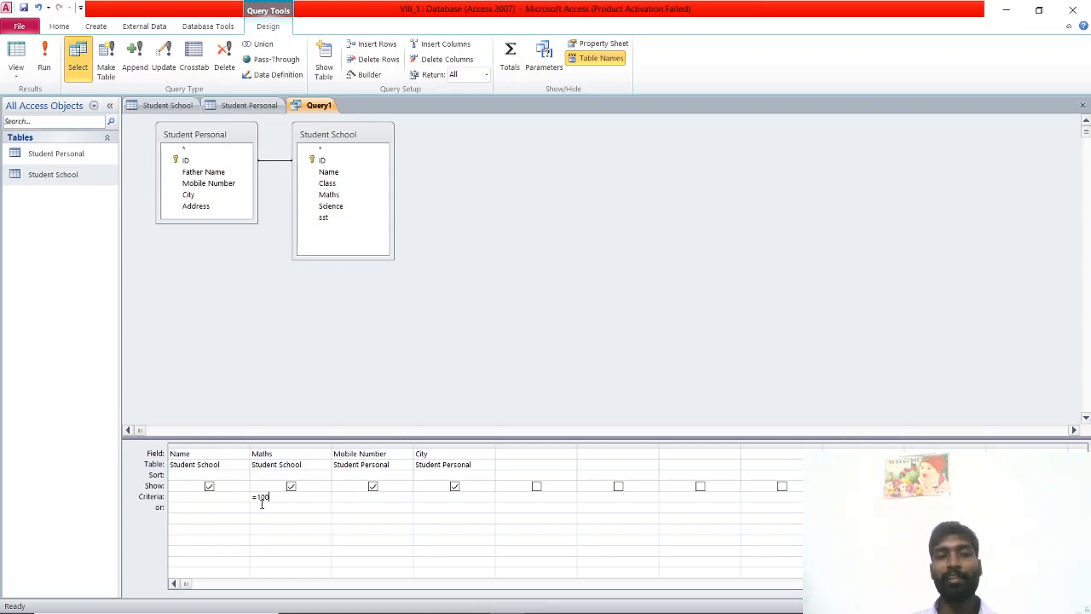
key(super)
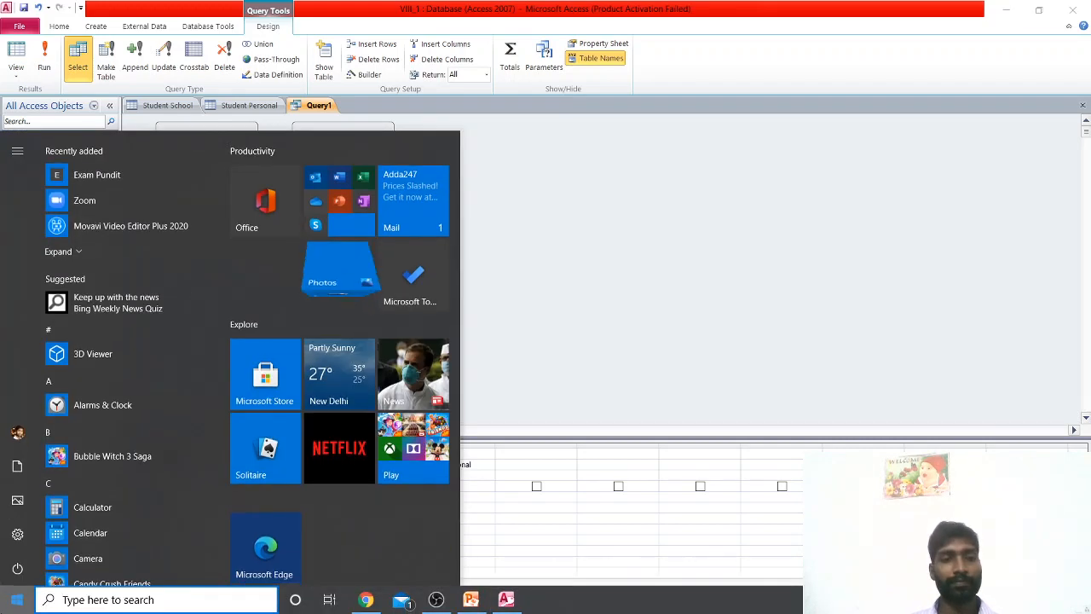
text(ma)
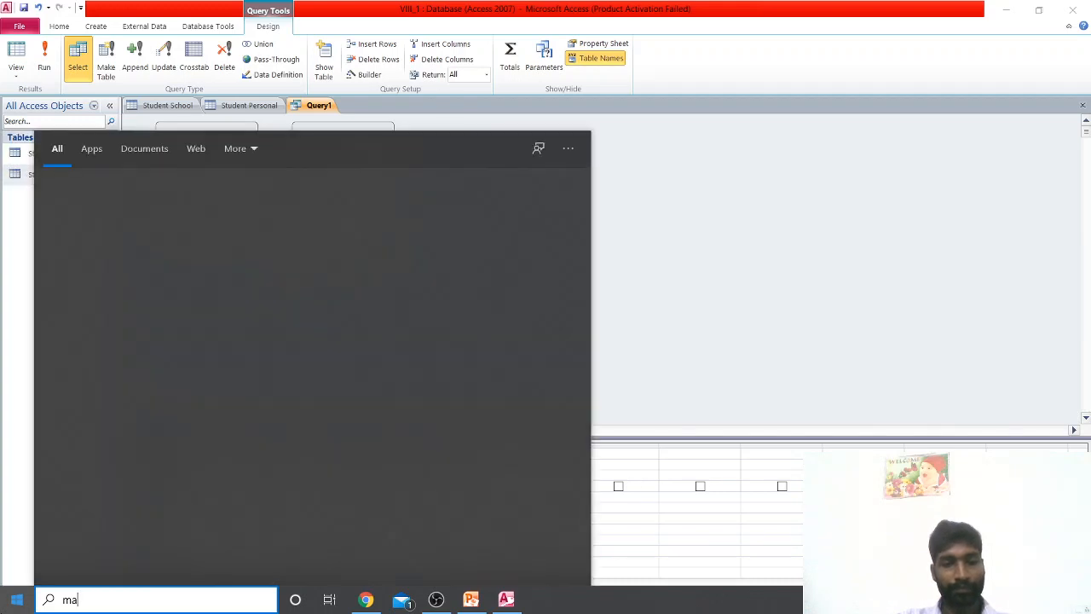
text(il)
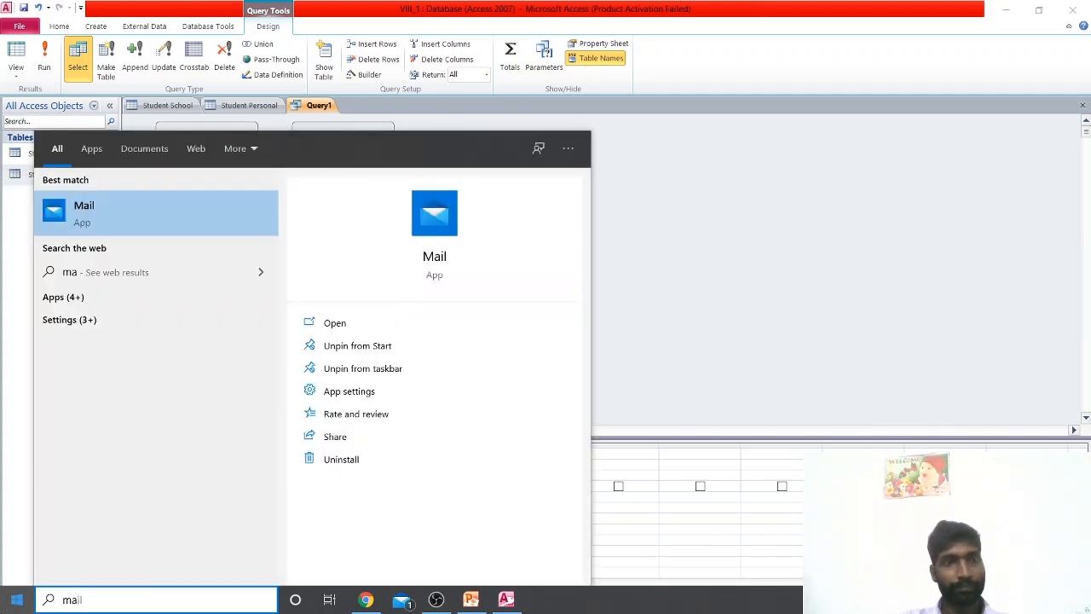
key(BackSpace)
key(BackSpace)
text(q)
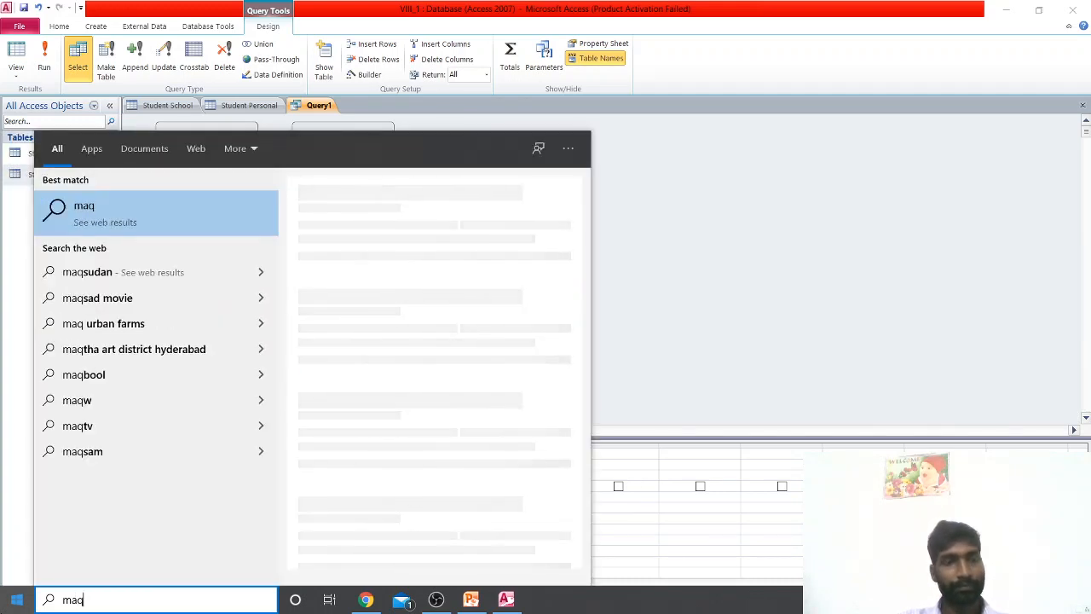
click(853, 321)
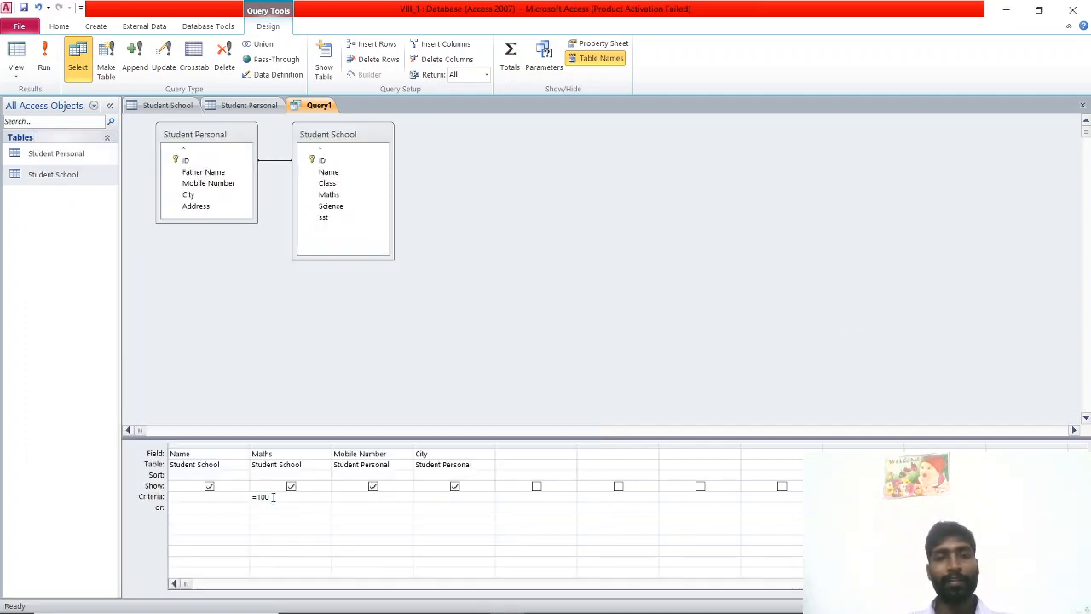
Save the query with the =100 Maths criterion under the name Maths 100
drag(271, 495, 237, 495)
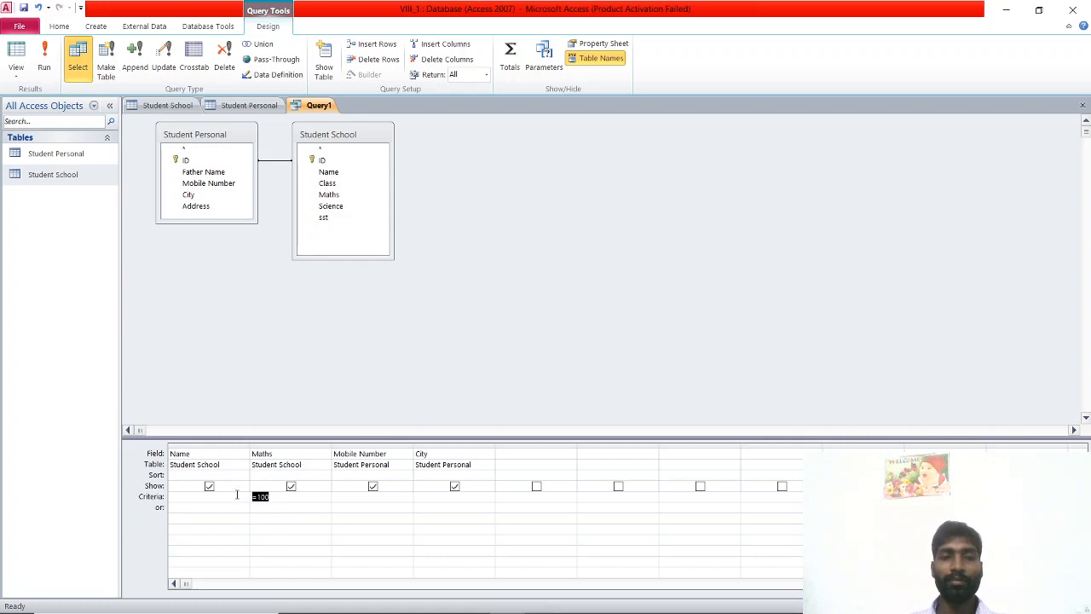
click(504, 305)
right_click(317, 104)
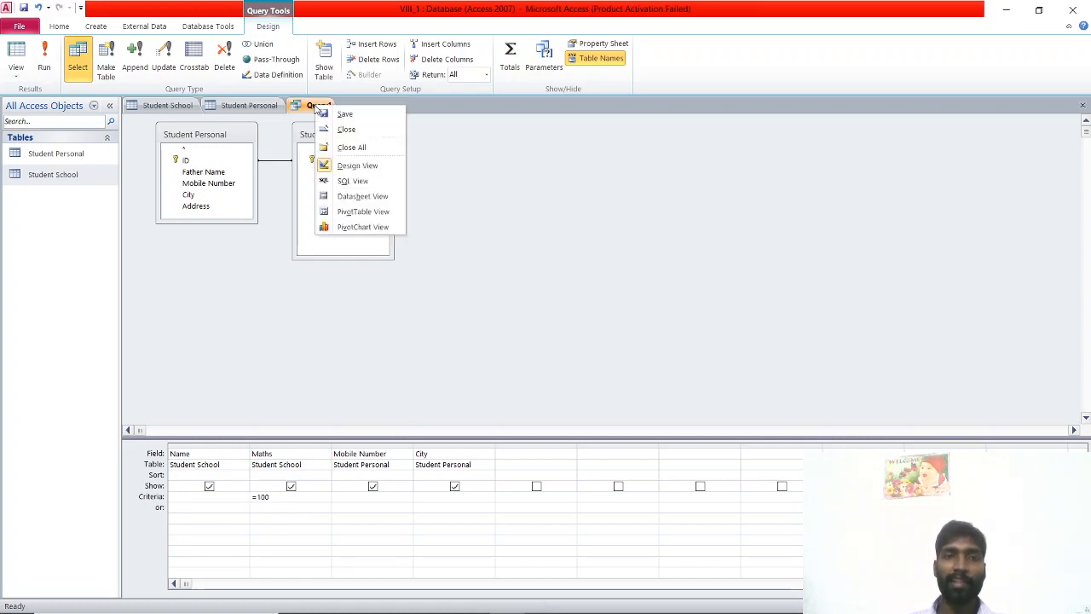
click(323, 114)
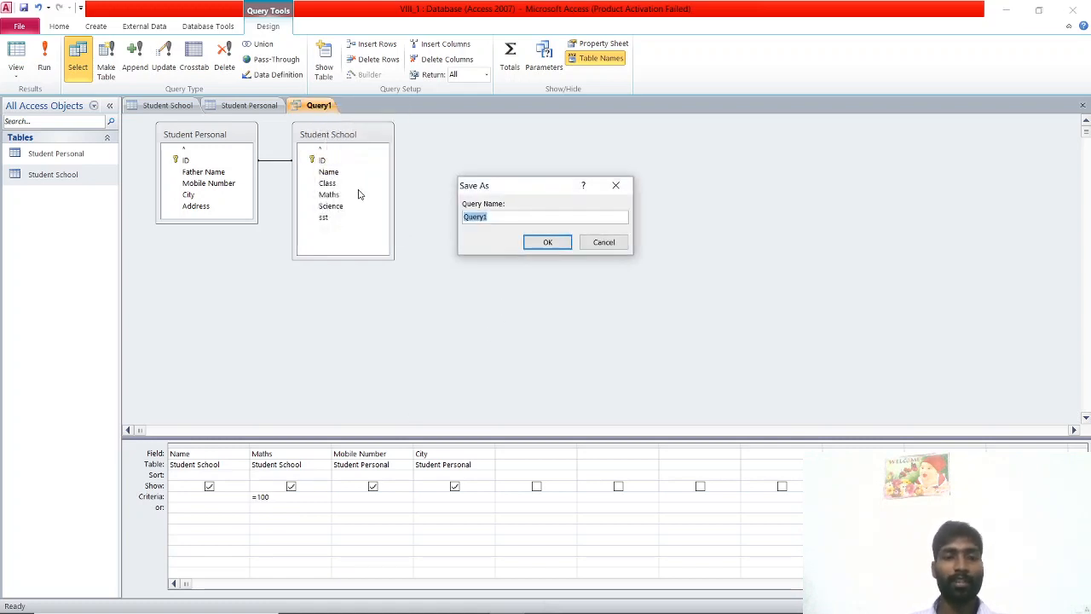
text(Maths 100)
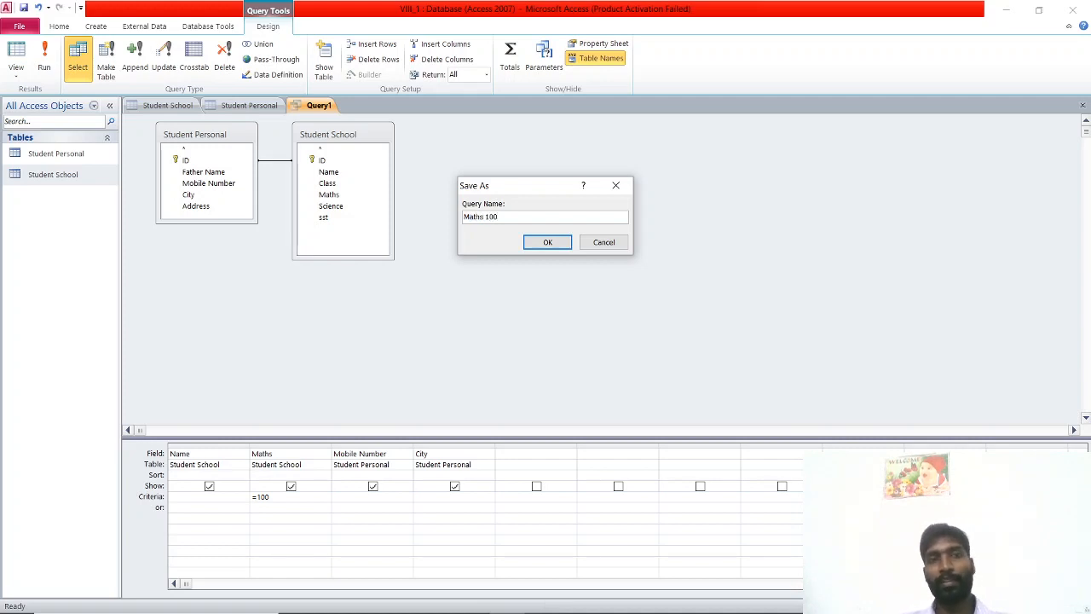
click(548, 243)
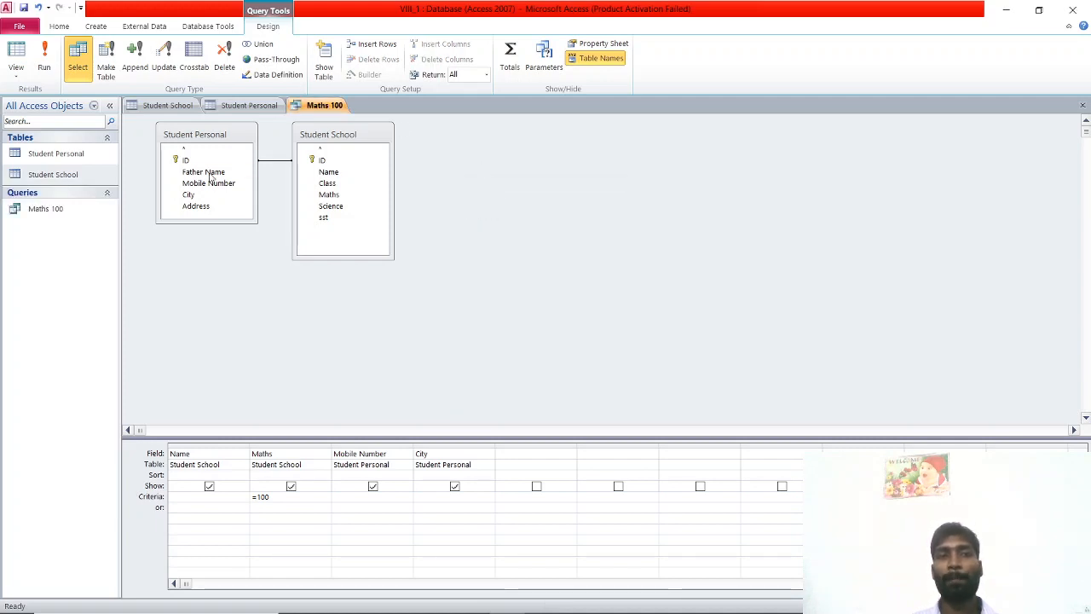
Open the saved Maths 100 query to view its records, and review its Maths field, source table and criterion in Design View
double_click(53, 214)
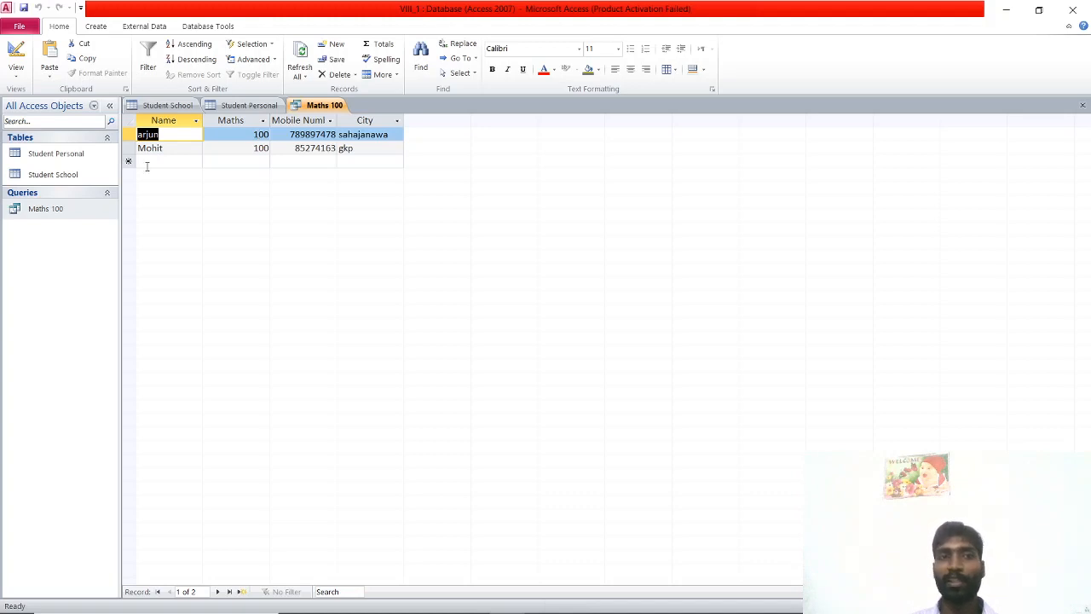
click(31, 210)
right_click(33, 211)
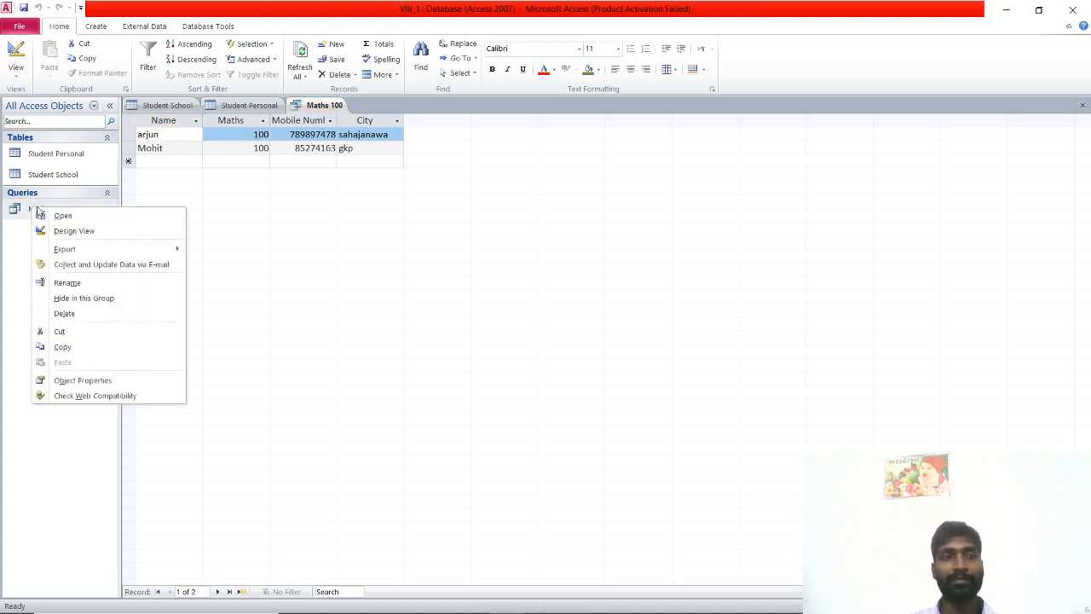
click(56, 229)
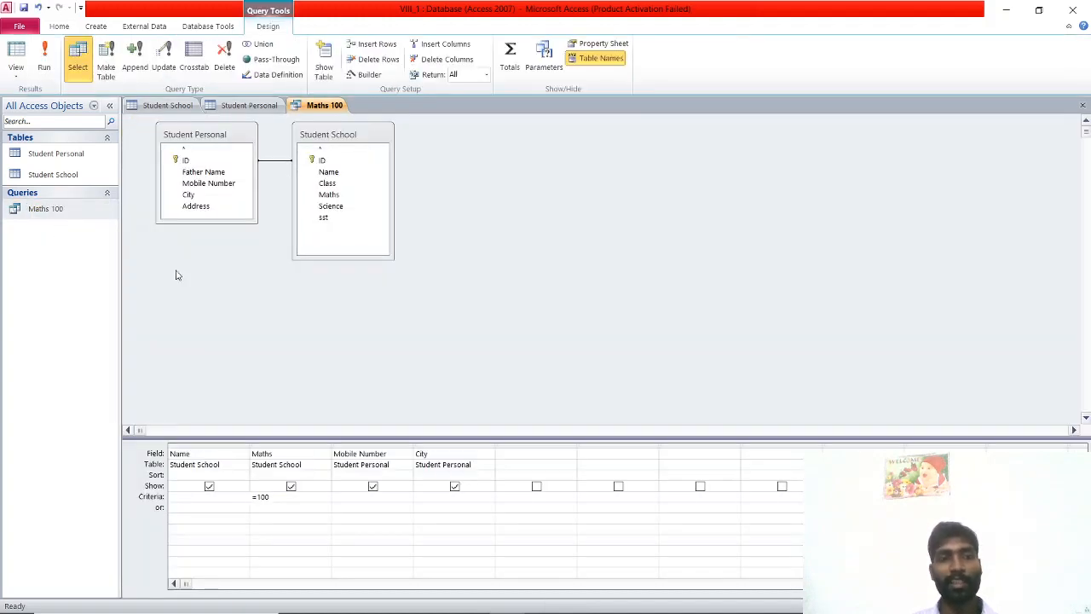
click(254, 497)
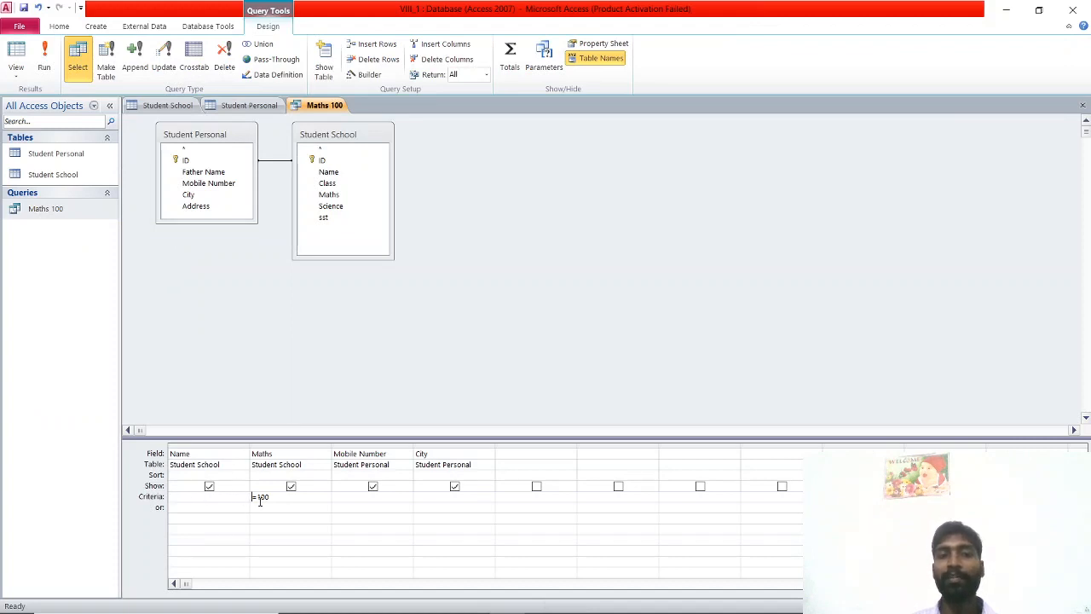
drag(282, 497, 252, 497)
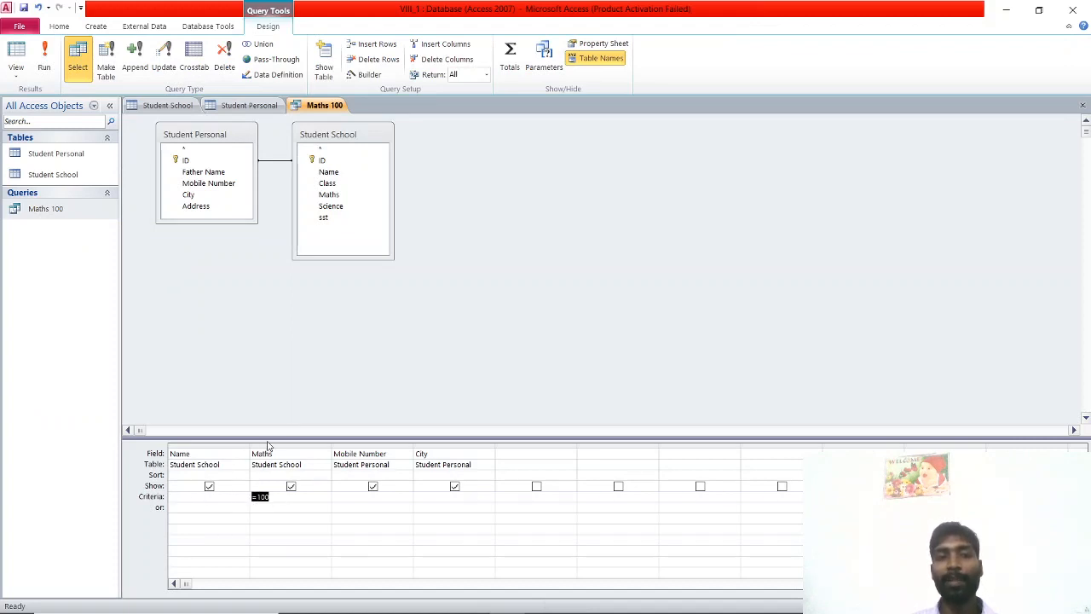
click(269, 453)
double_click(270, 453)
click(275, 464)
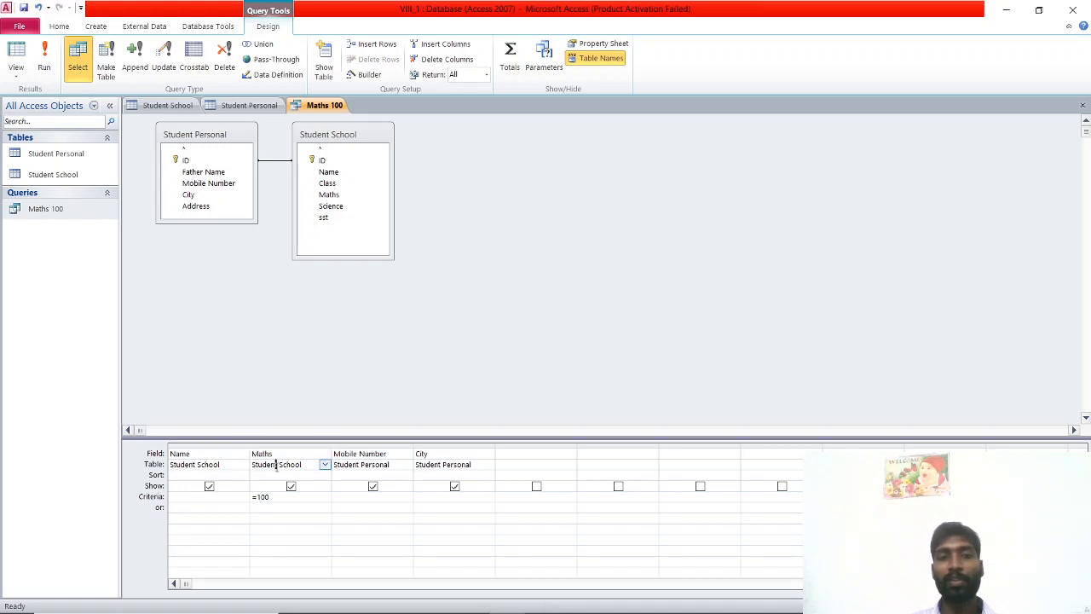
Display the Maths 100 query records again and open the Student School table to compare the Maths marks
double_click(60, 213)
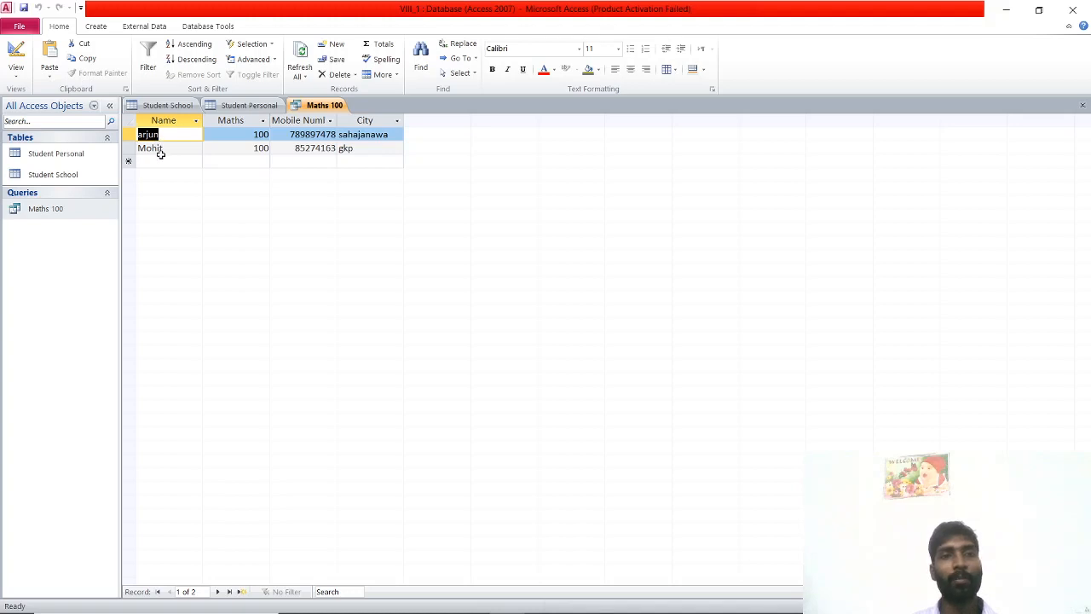
double_click(74, 177)
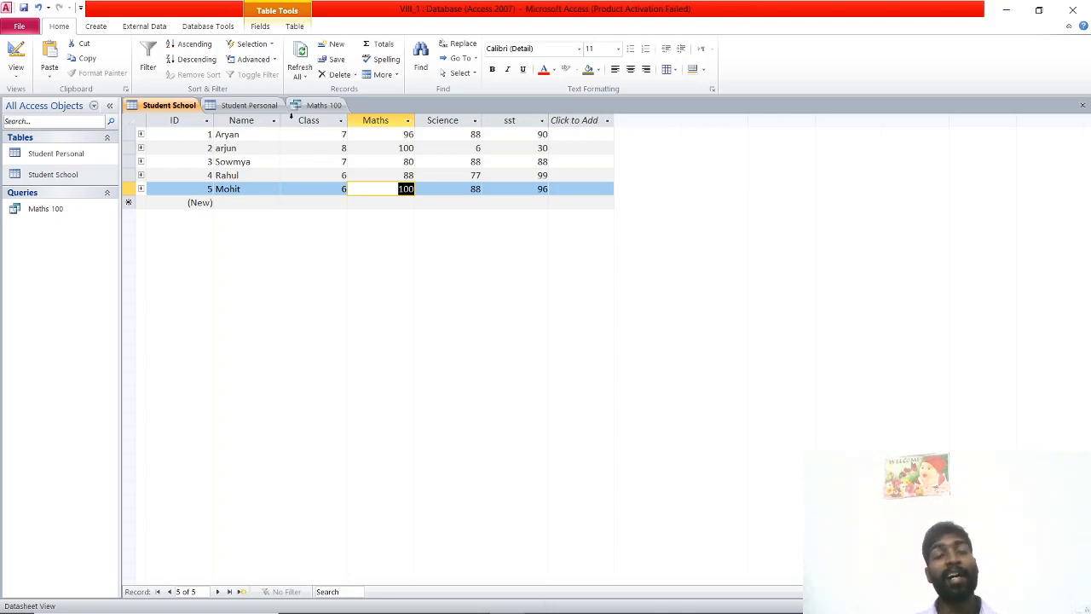
Re-enter 96 as the Maths mark in the first record of the Student School table
click(408, 134)
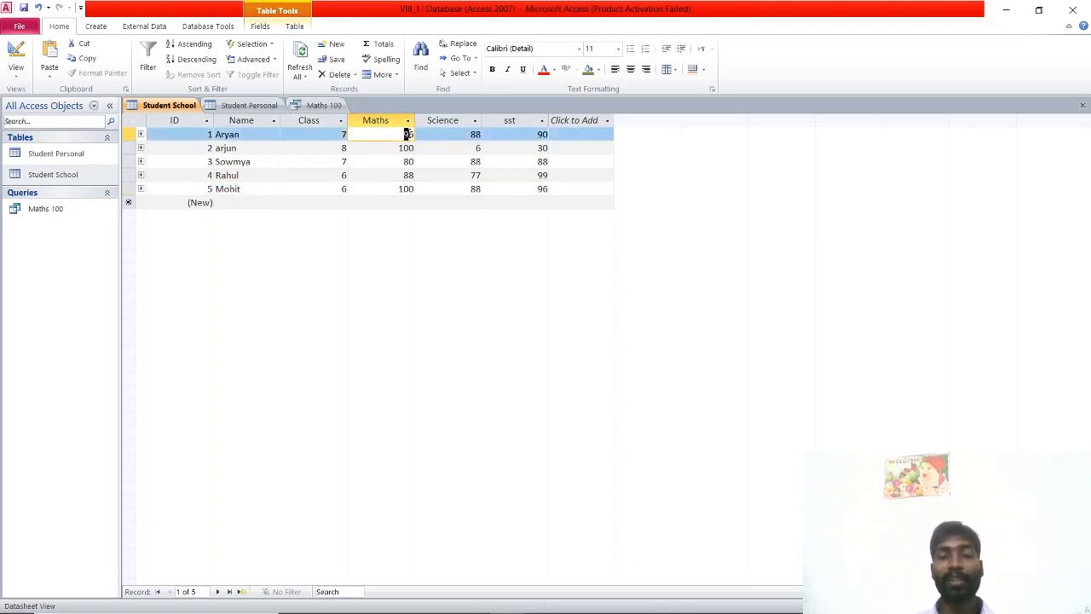
key(BackSpace)
text(96)
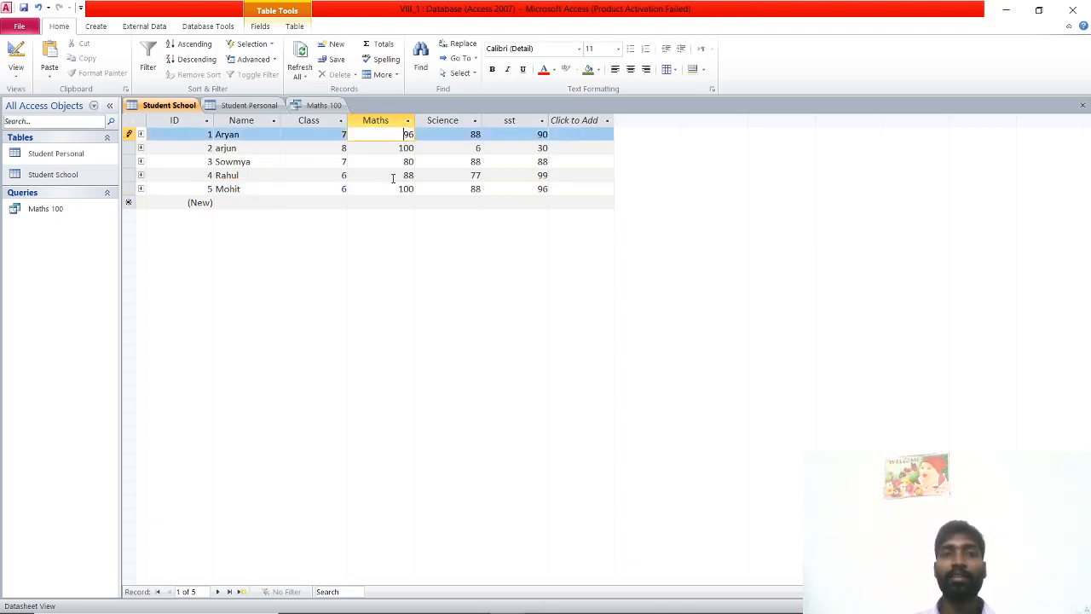
Change the Maths mark in the first record of the Student School table to 6 and save the table
click(407, 124)
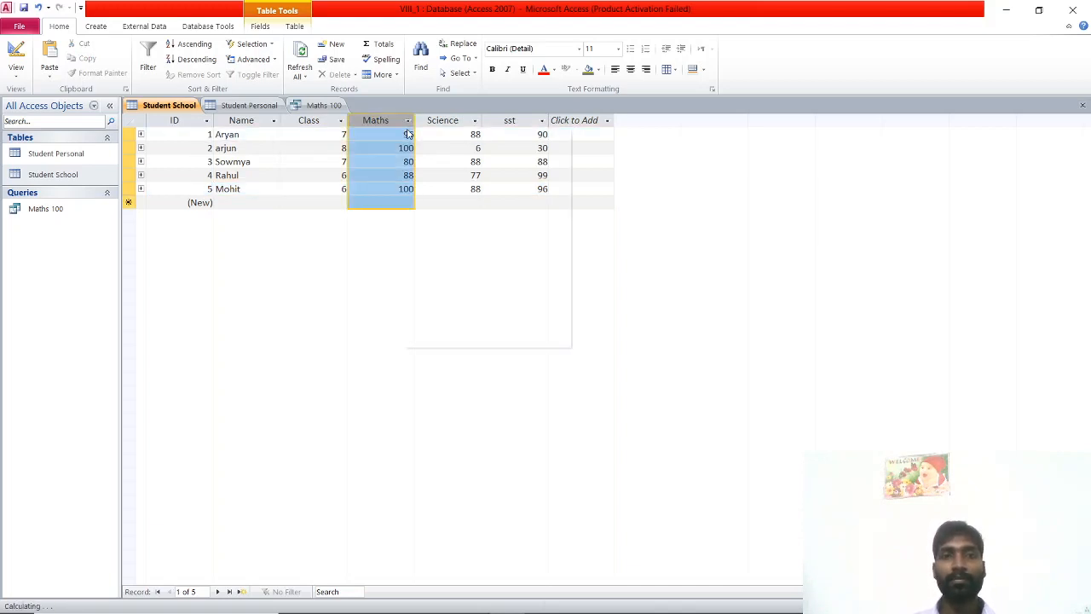
click(459, 328)
click(394, 134)
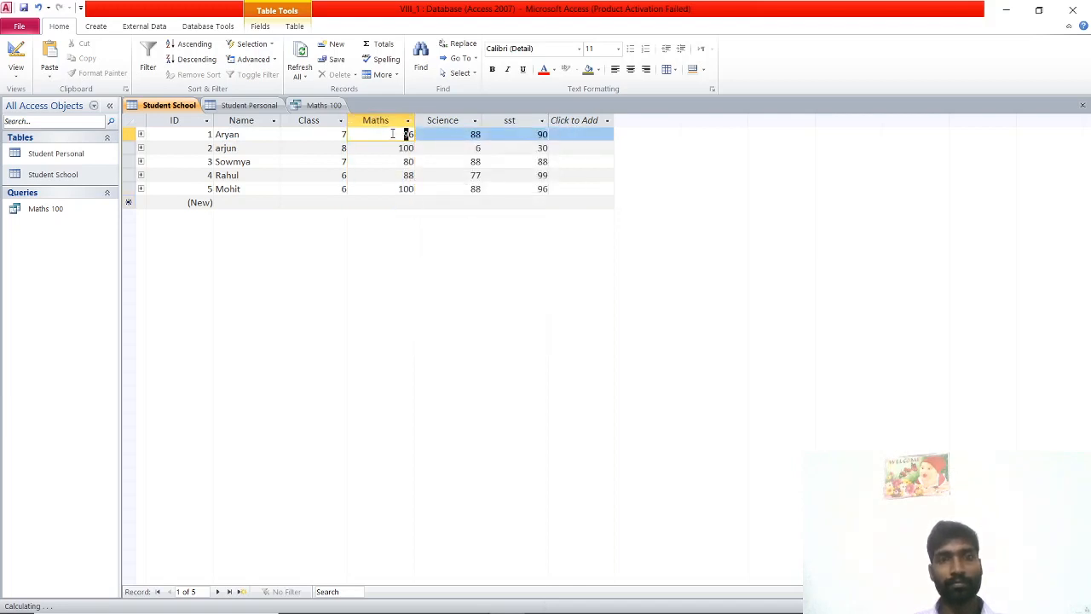
key(shift+Right)
key(Right)
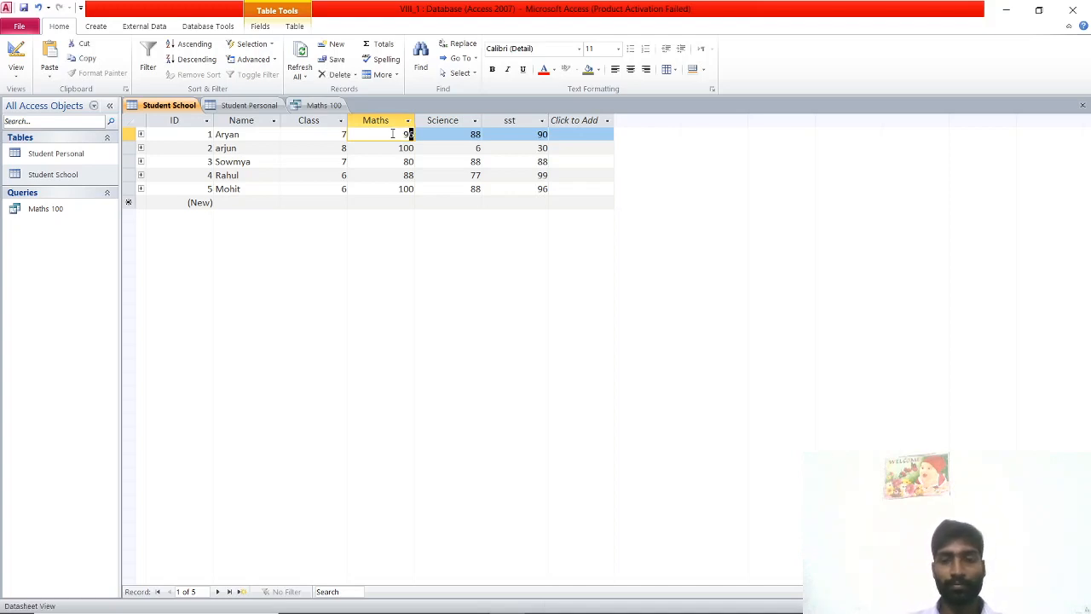
key(BackSpace)
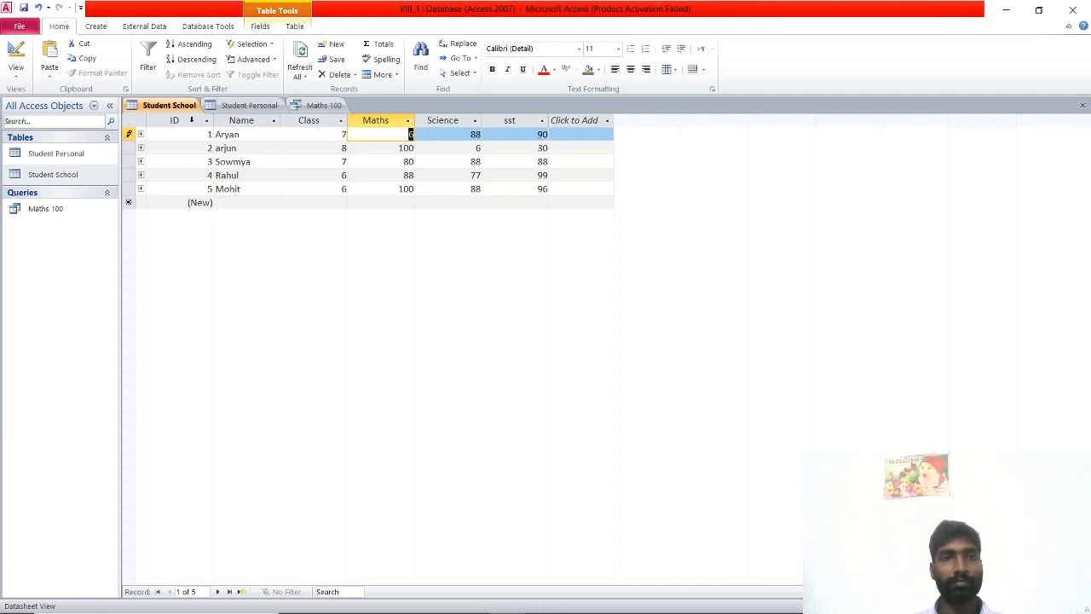
right_click(178, 109)
click(206, 115)
key(shift+Tab)
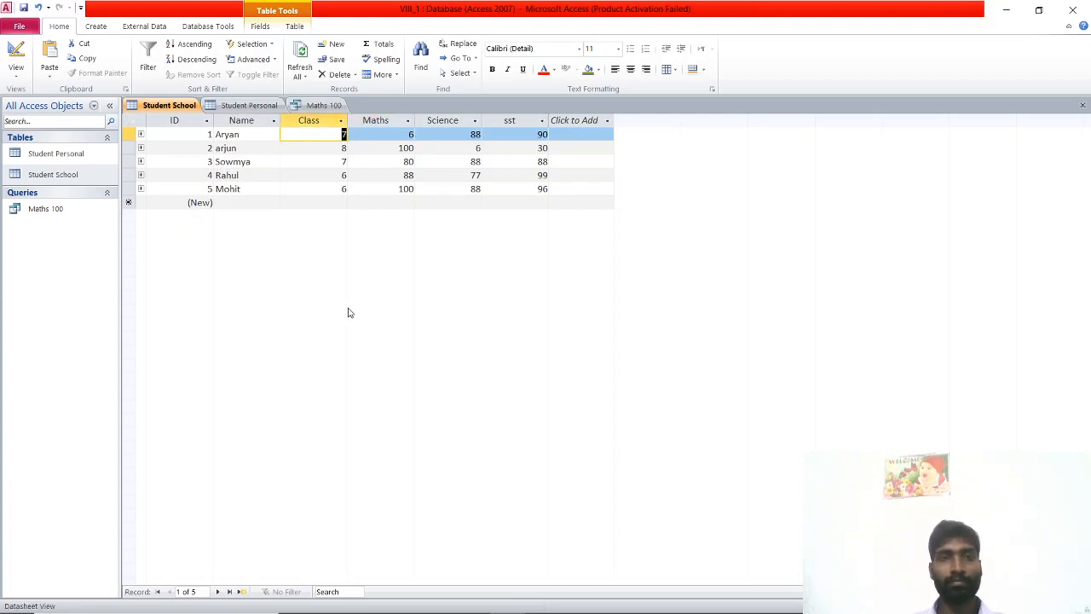
click(385, 135)
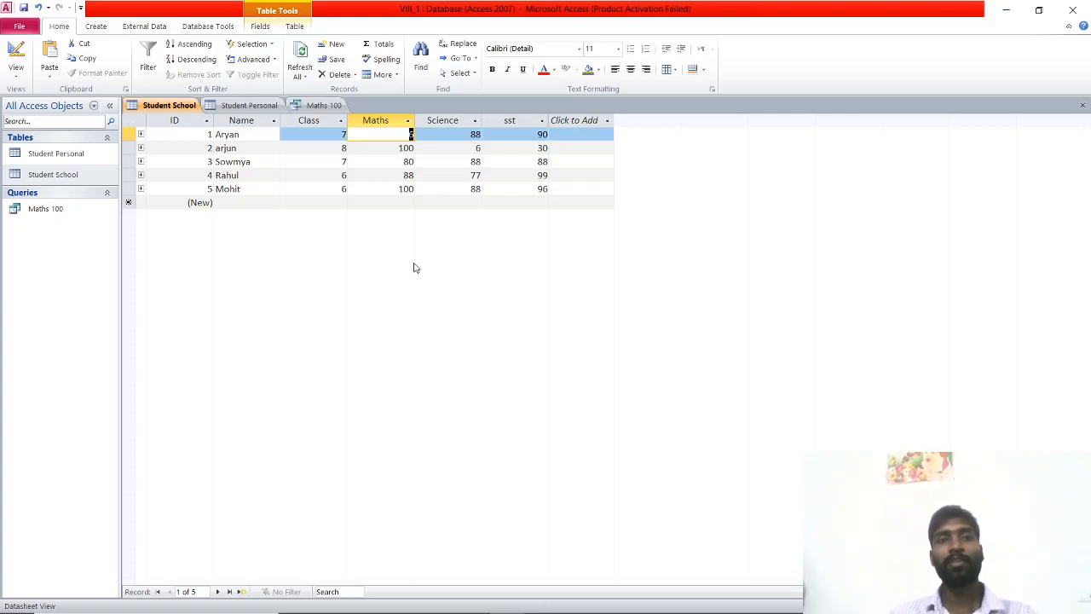
key(XF86AudioMute)
key(XF86AudioMute)
key(XF86AudioMute)
key(XF86AudioMute)
key(XF86AudioMute)
key(XF86AudioMute)
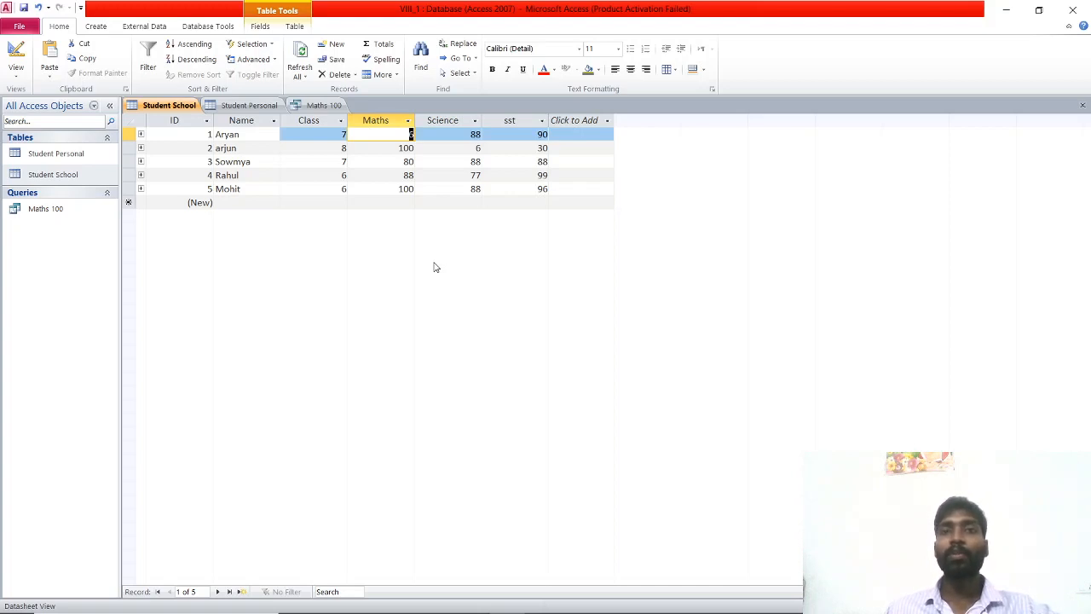
click(415, 137)
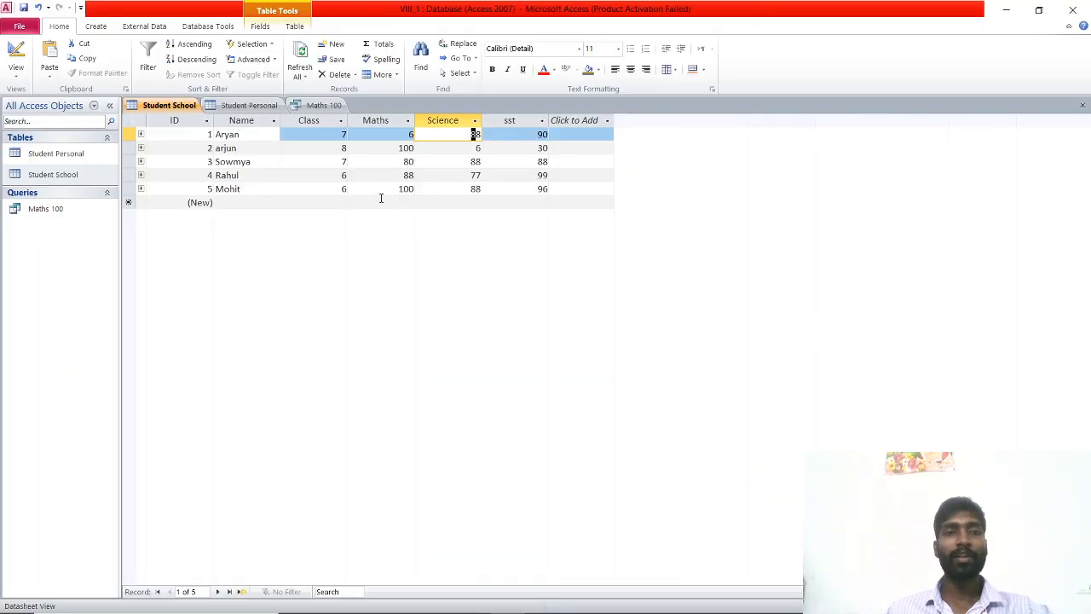
Review the Maths 100 query's fields and criterion in Design View, and display its records again
right_click(303, 105)
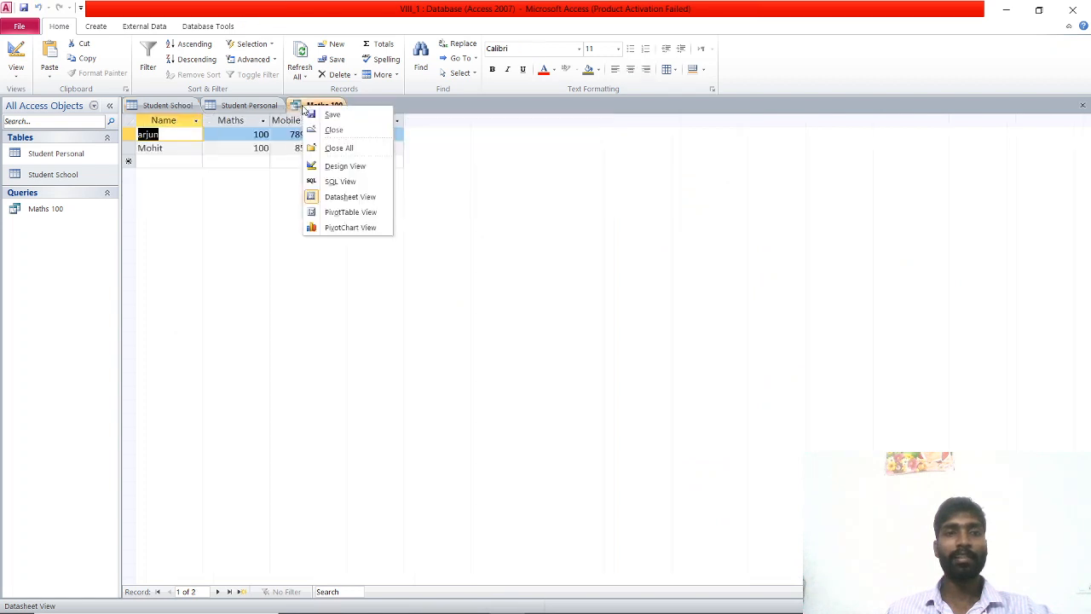
click(336, 167)
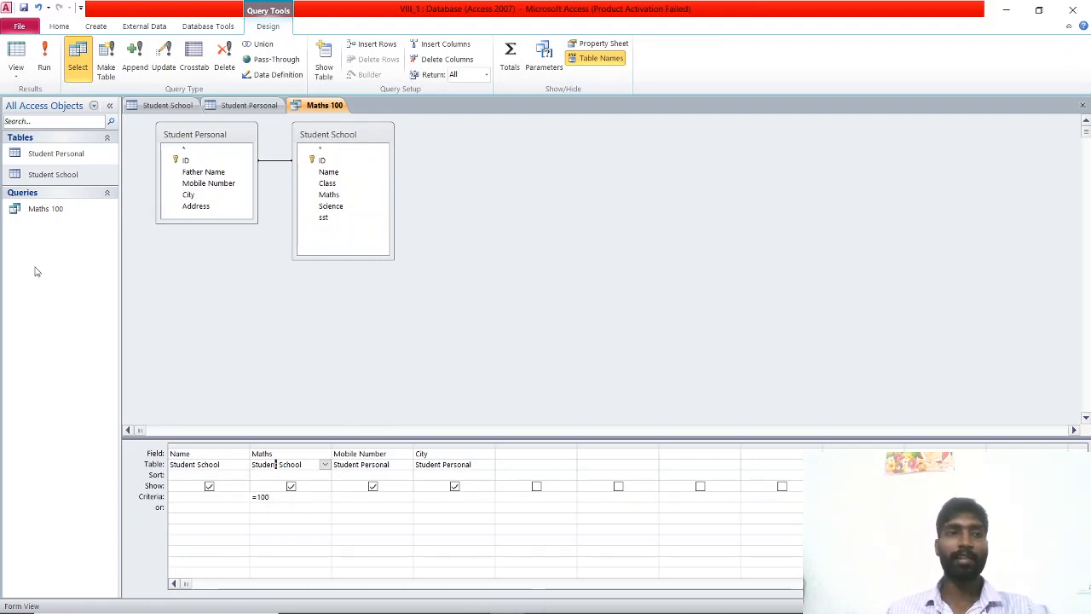
double_click(48, 208)
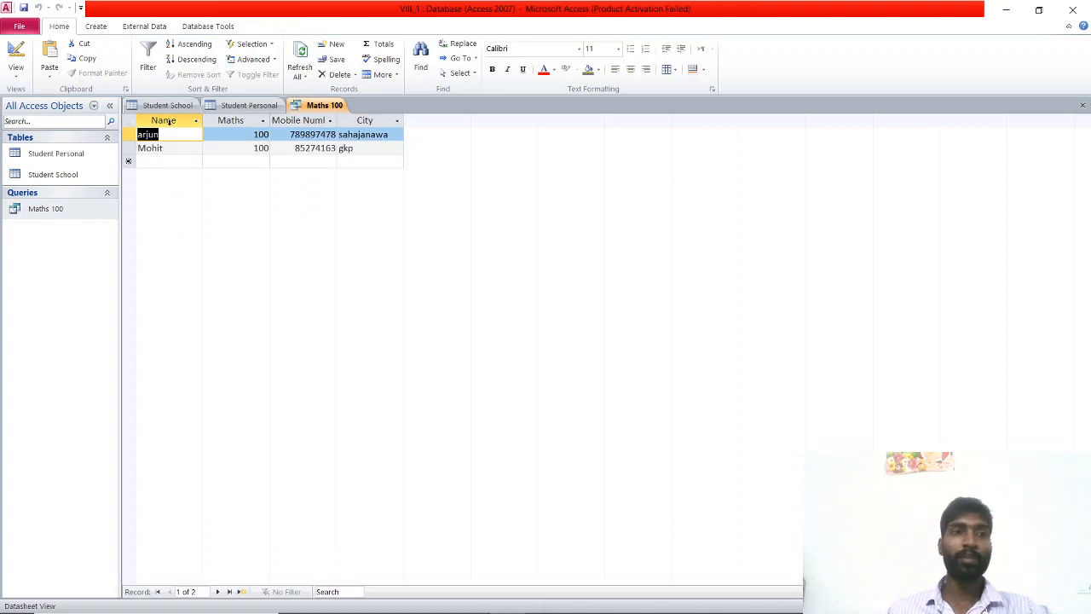
Start a new query in Design View and add the Student Personal and Student School tables to it
click(96, 25)
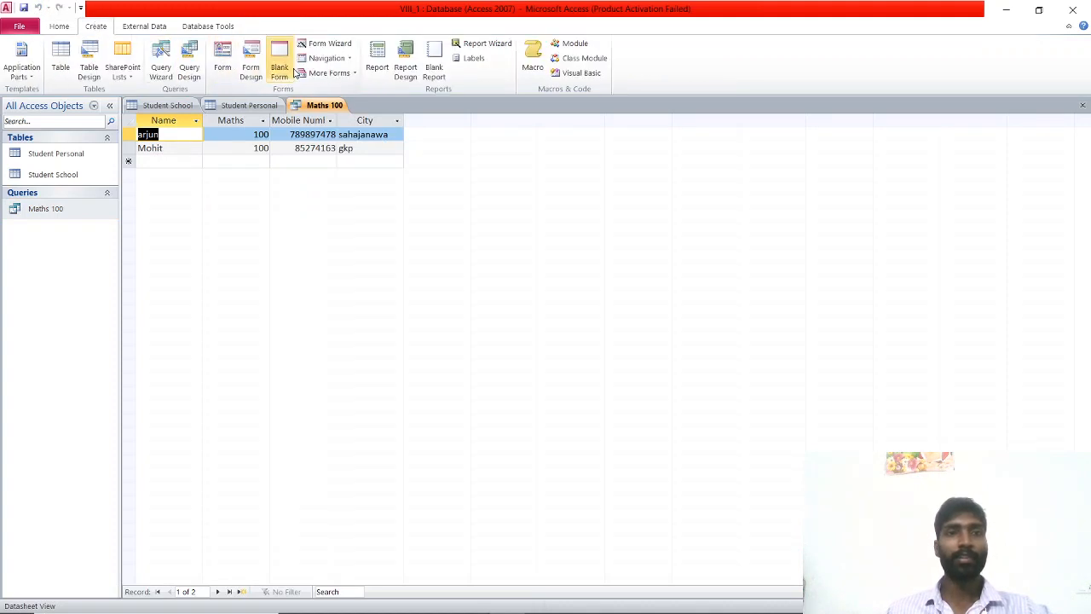
click(188, 65)
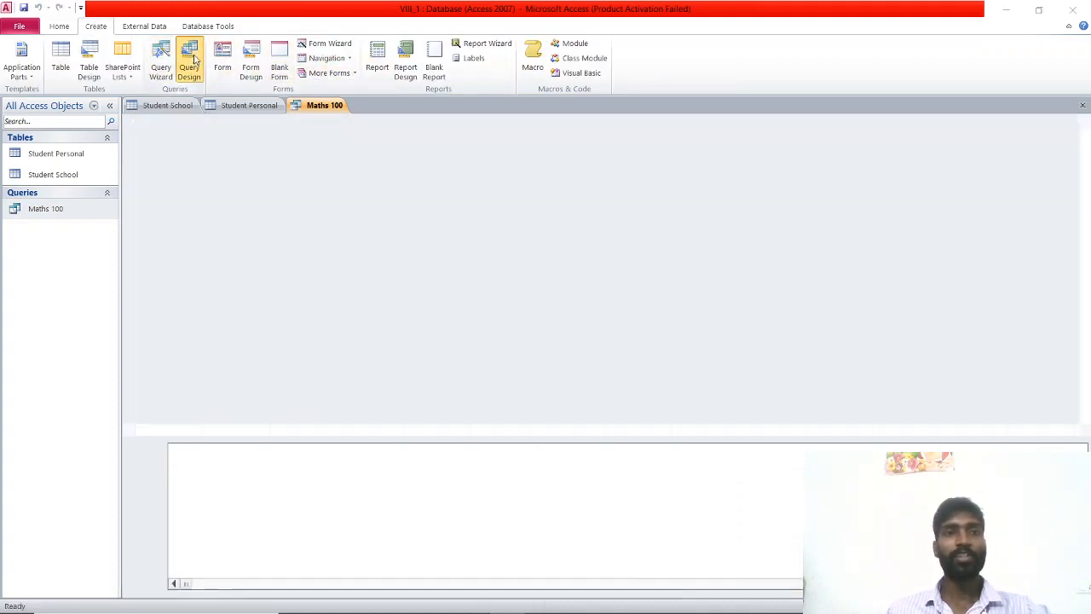
drag(493, 407, 489, 98)
click(557, 291)
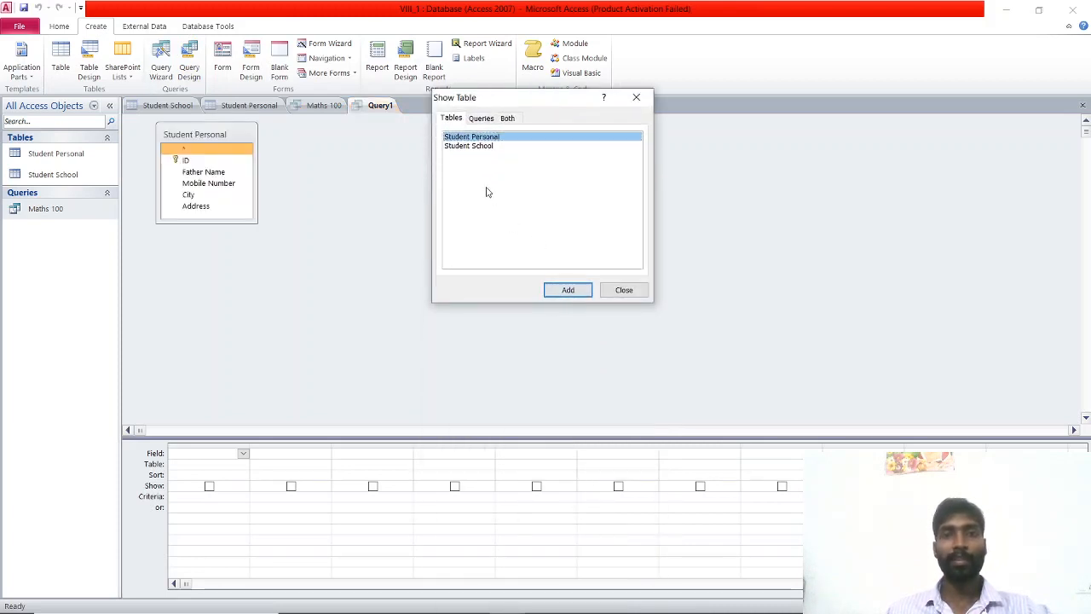
click(476, 145)
click(565, 290)
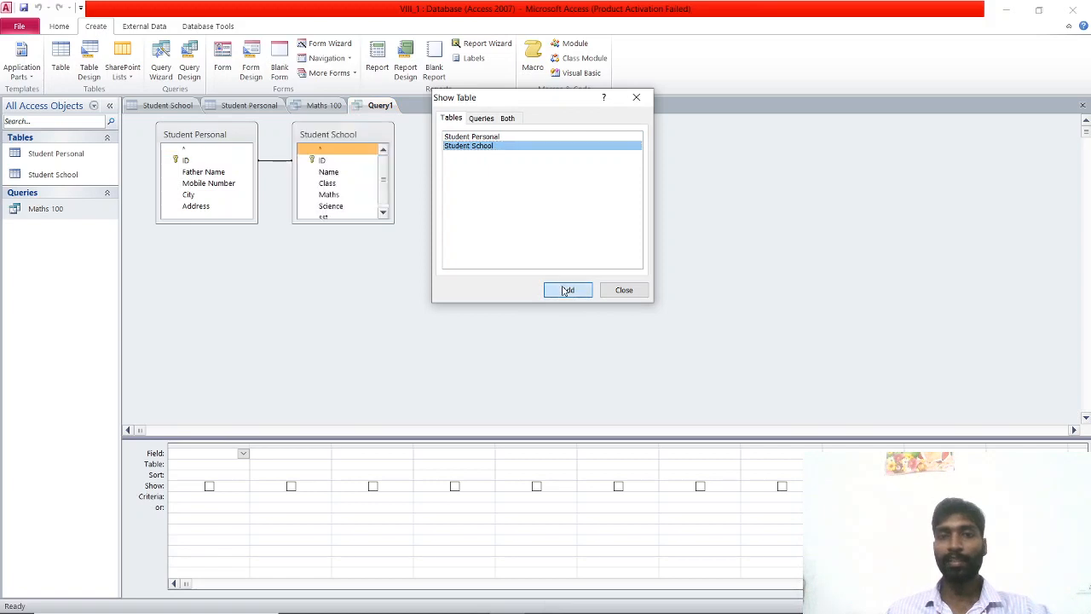
click(623, 289)
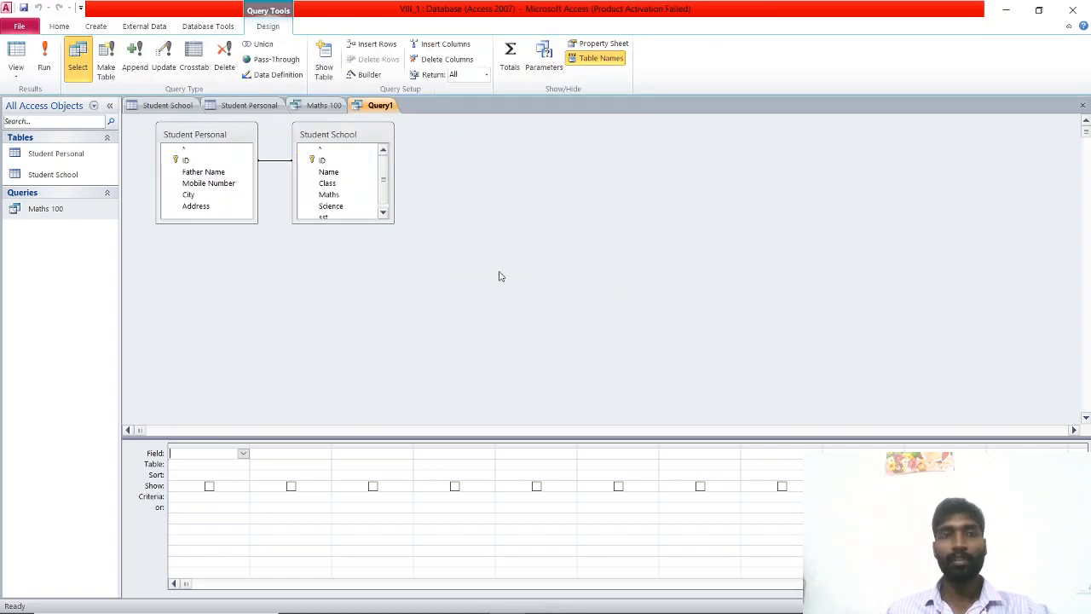
Set Student Personal as the source table for the first four columns of the query grid
click(244, 464)
click(213, 474)
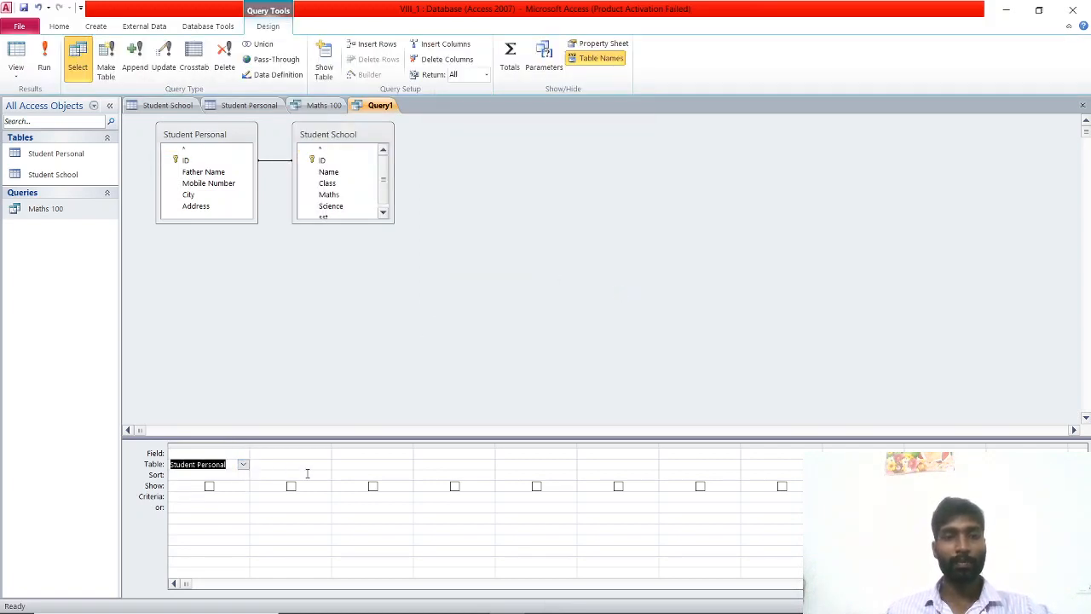
click(325, 465)
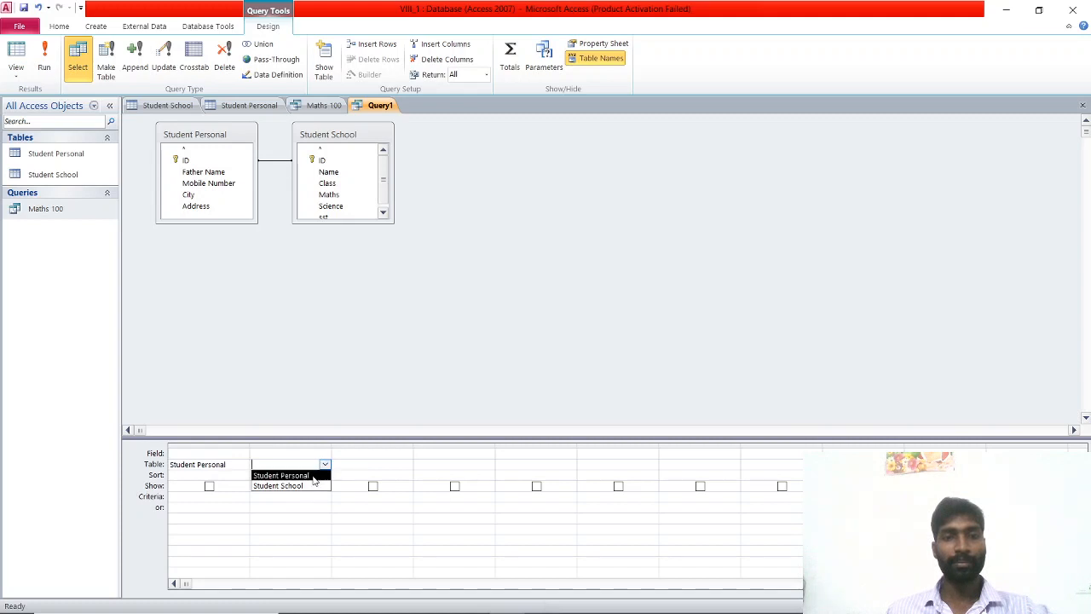
click(281, 475)
click(404, 466)
click(406, 475)
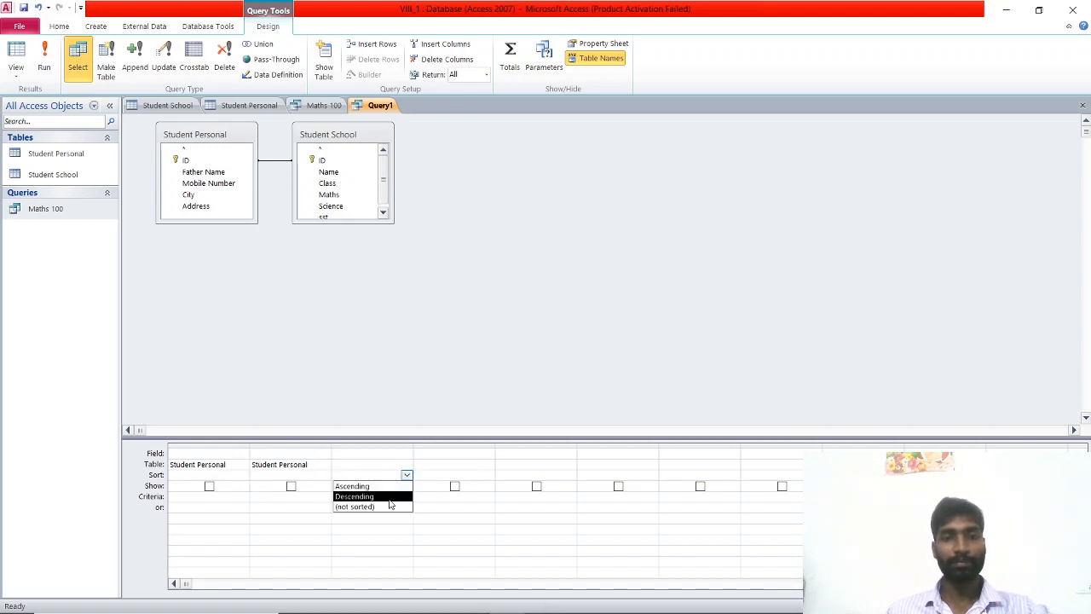
click(406, 475)
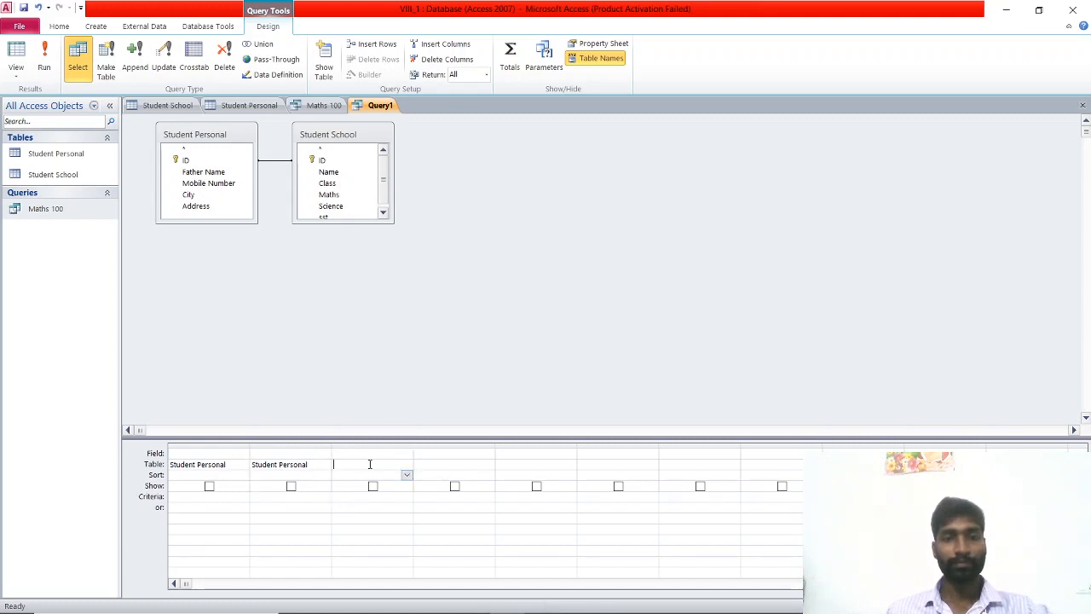
click(403, 465)
click(407, 465)
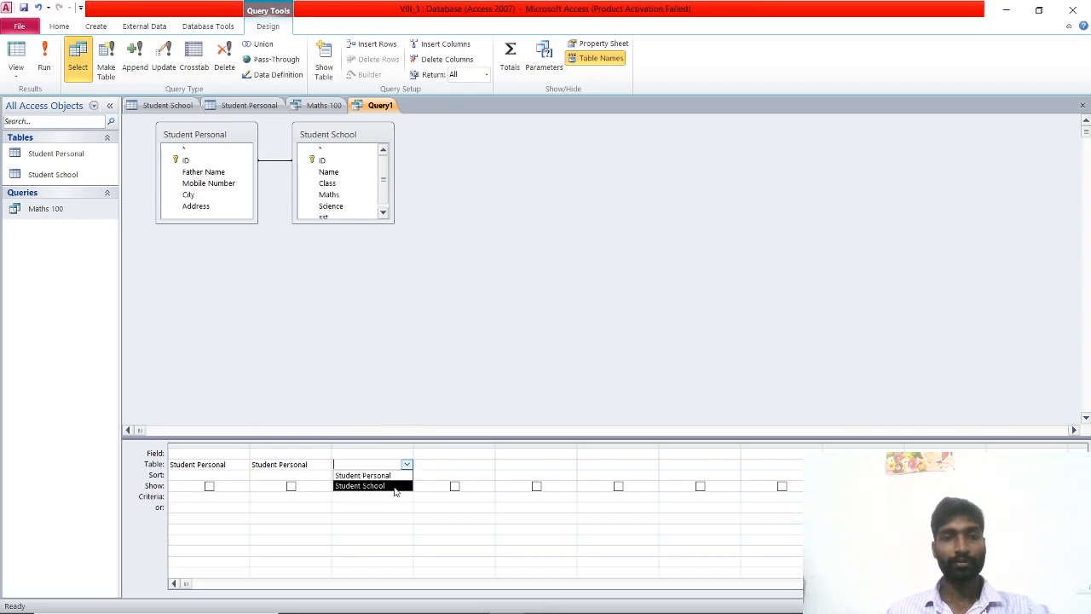
click(388, 476)
click(477, 473)
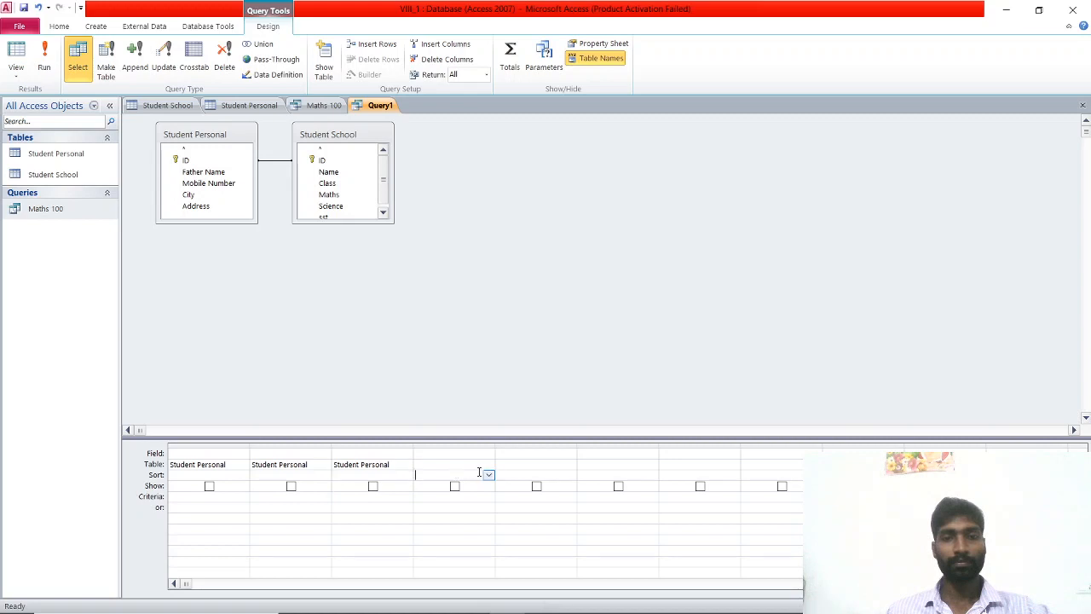
click(488, 464)
click(430, 470)
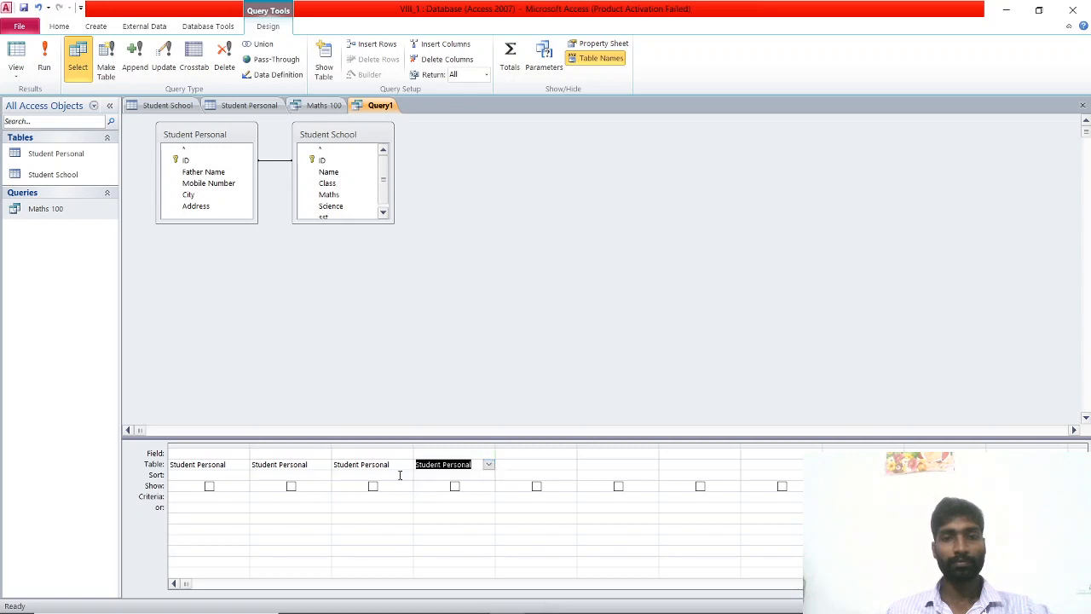
Change the source table of the first and second query columns to Student School
click(243, 464)
click(241, 486)
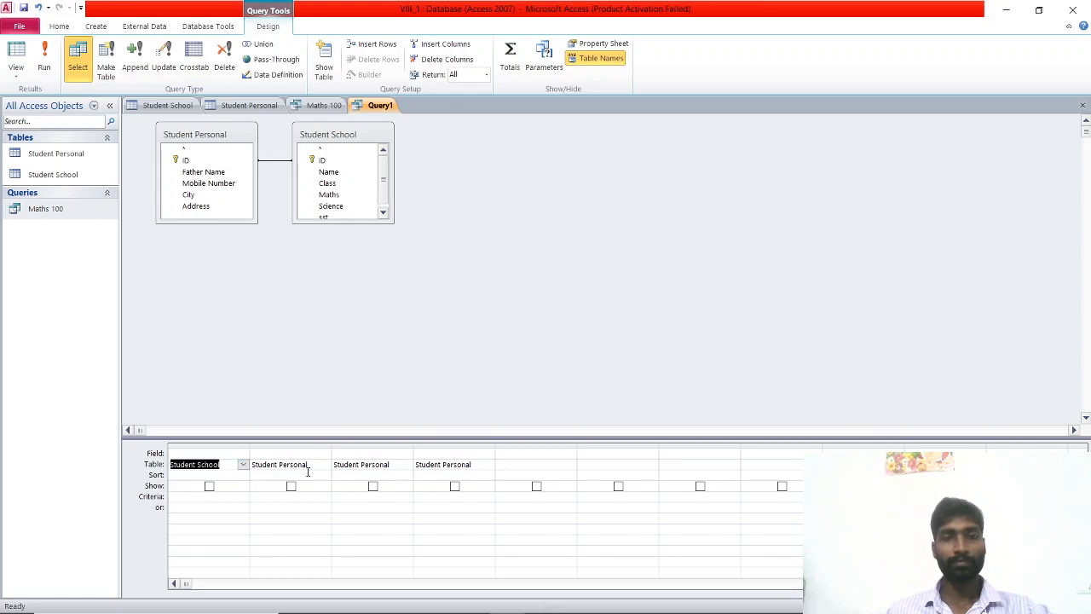
click(325, 466)
click(315, 485)
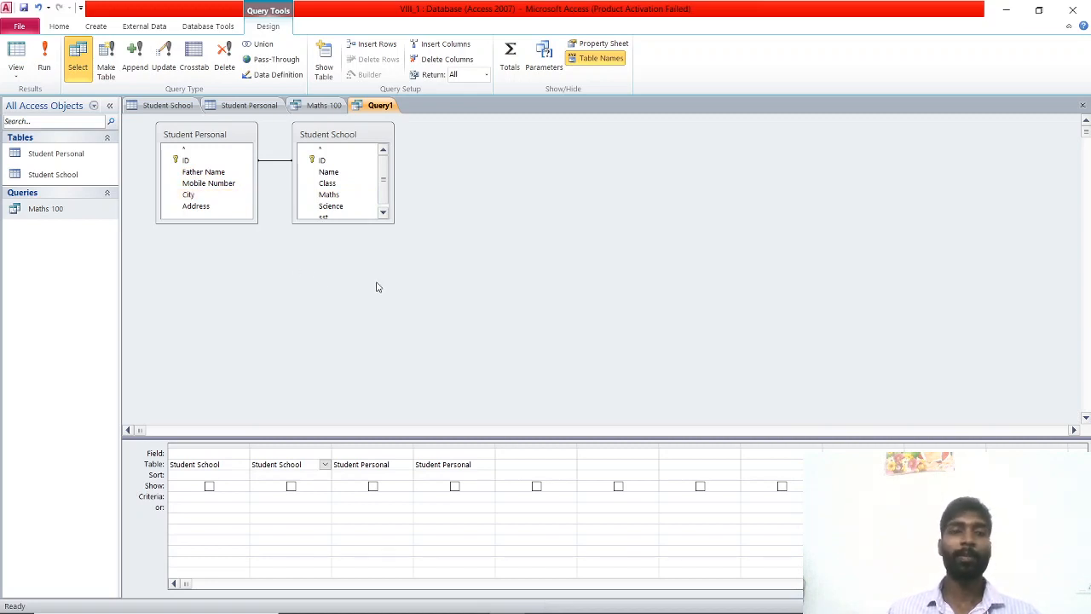
Choose the Name and Maths fields for the two Student School columns of the query
click(226, 444)
click(238, 453)
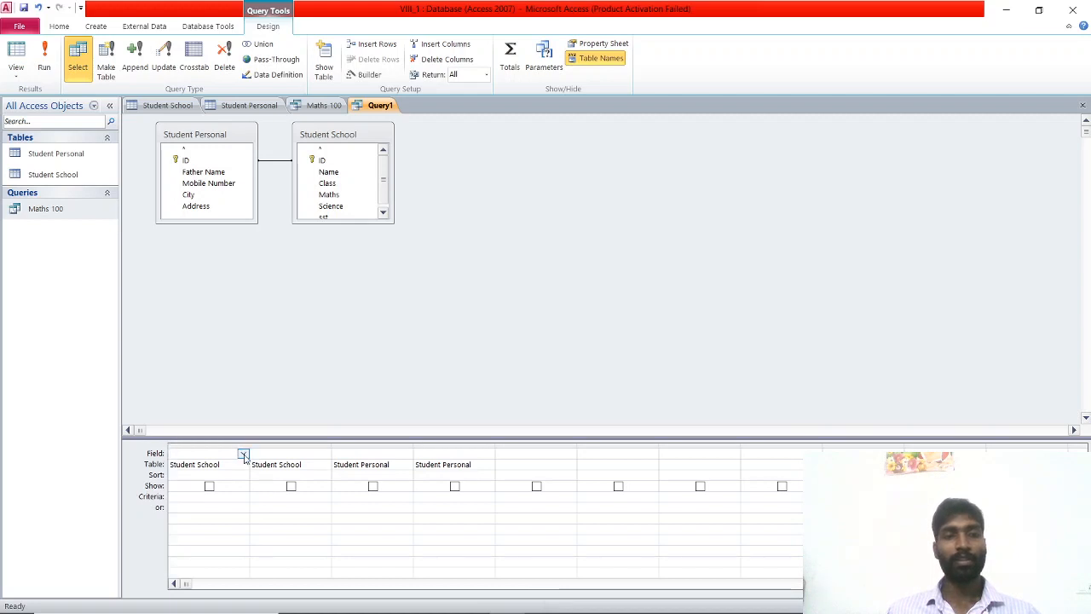
click(243, 456)
click(223, 484)
click(313, 450)
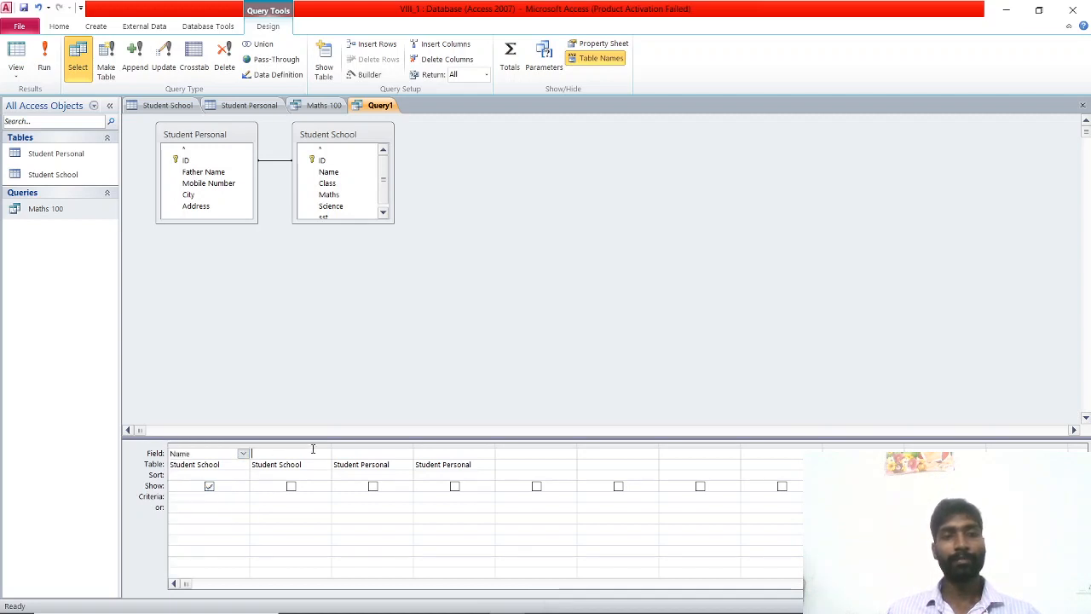
click(325, 453)
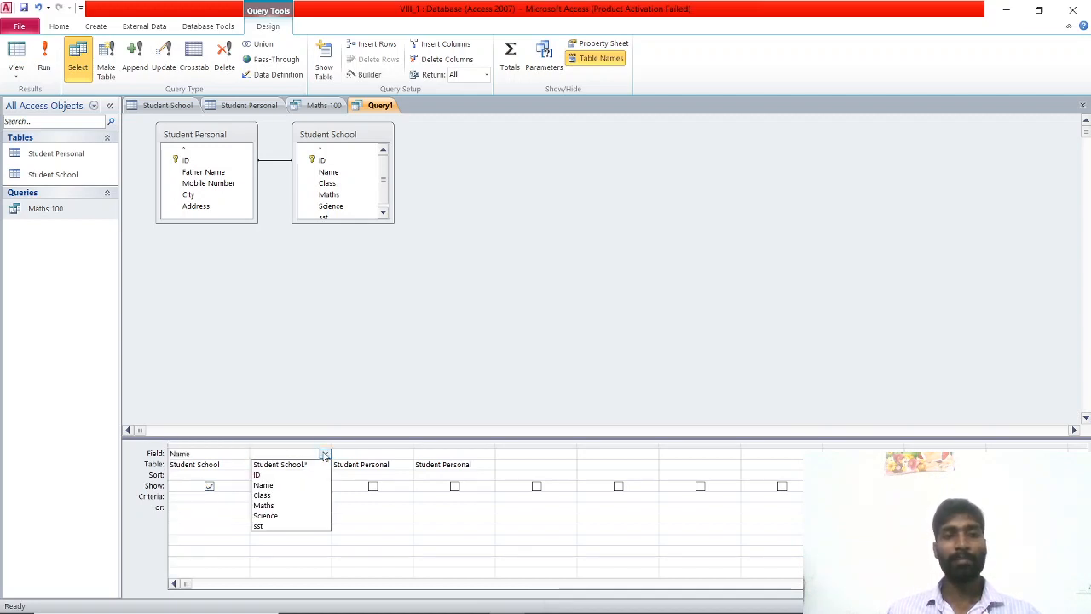
click(285, 506)
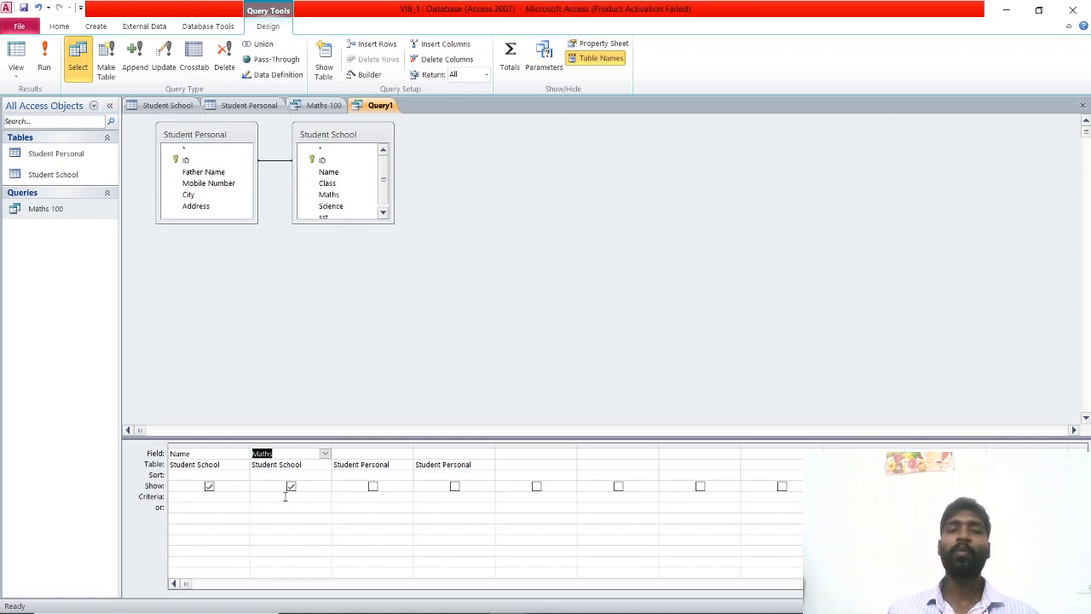
Choose the Father Name and Mobile Number fields for the two Student Personal columns of the query
click(407, 454)
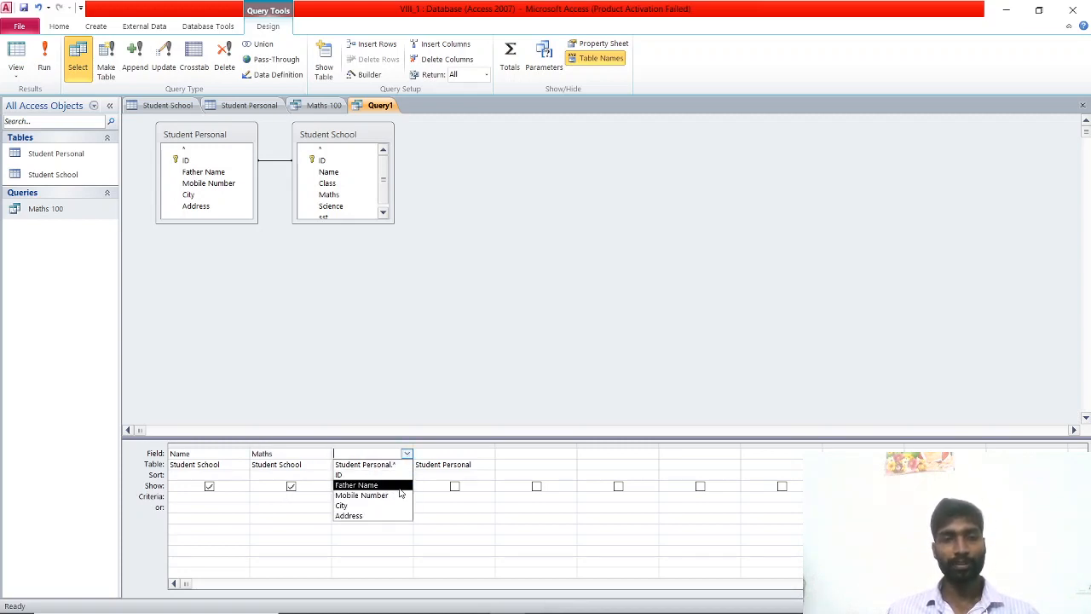
click(402, 486)
click(458, 454)
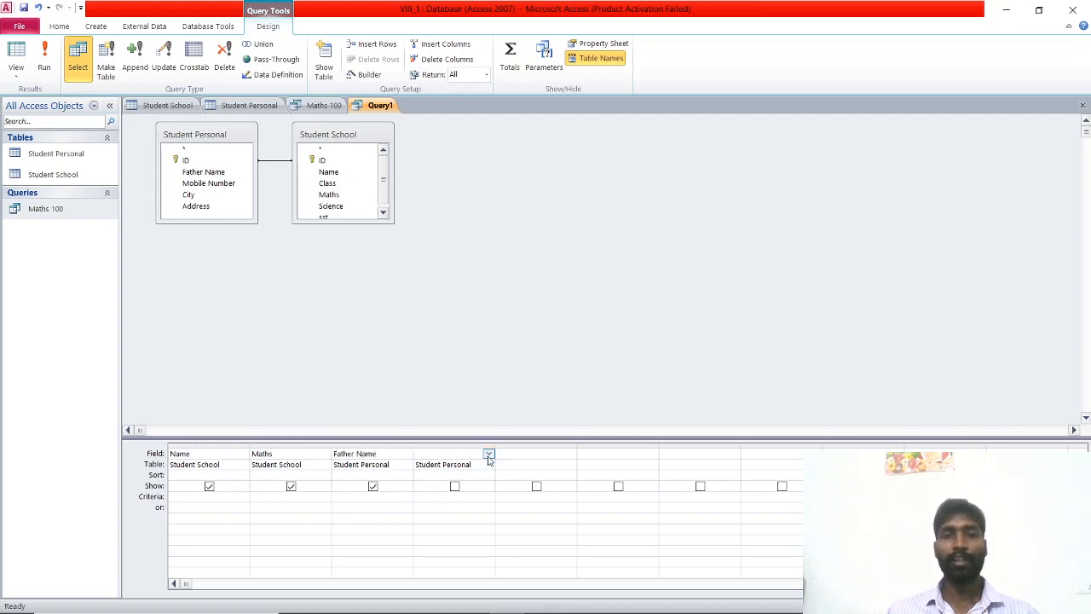
click(488, 454)
click(471, 495)
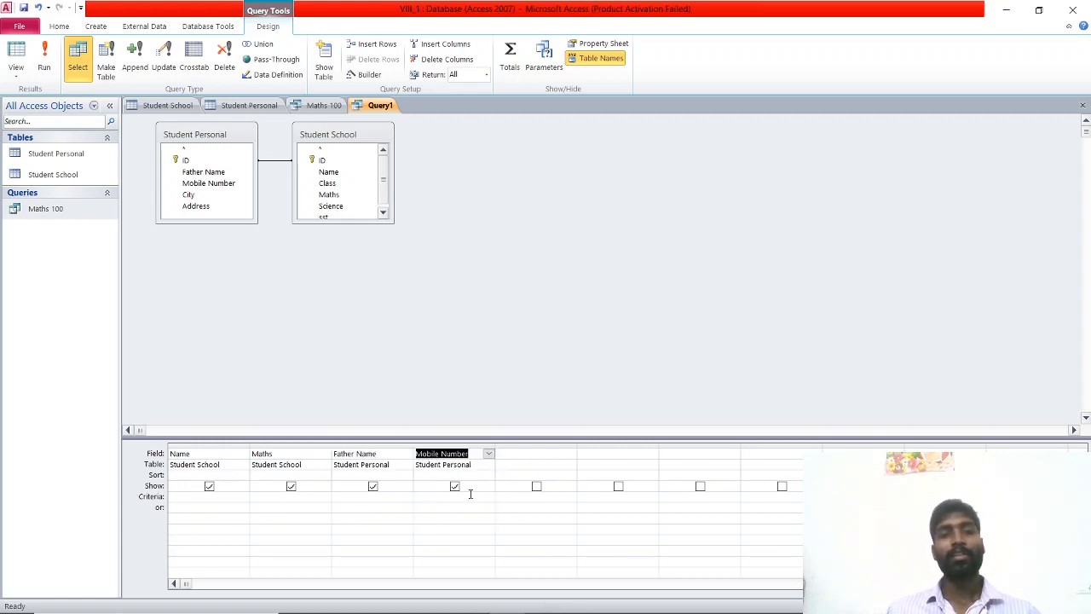
Set the Maths column's criteria to =100, with <100 as the alternative condition
click(206, 454)
click(258, 455)
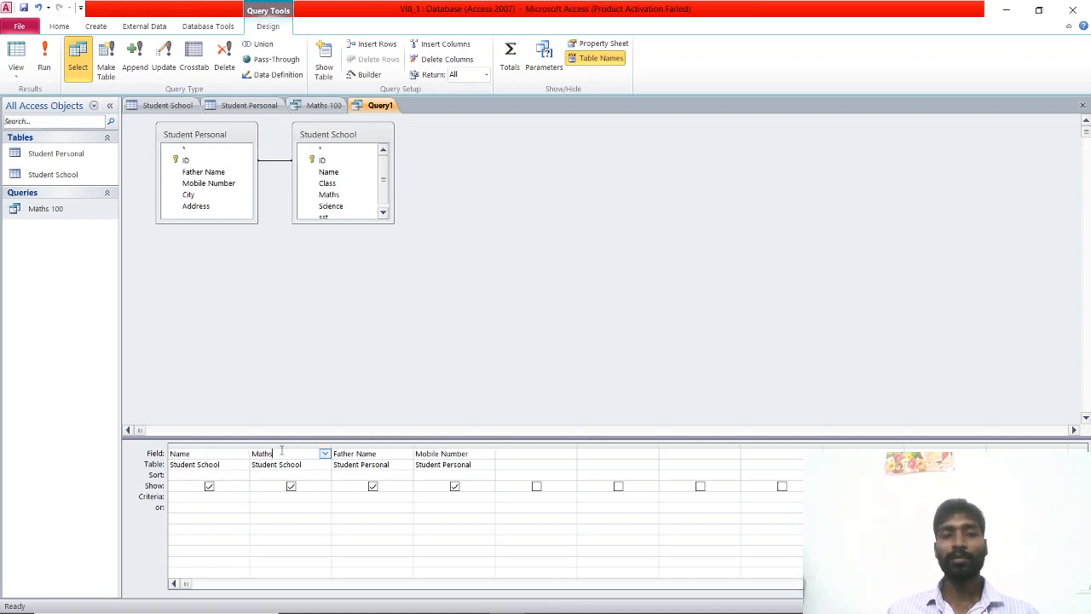
click(369, 454)
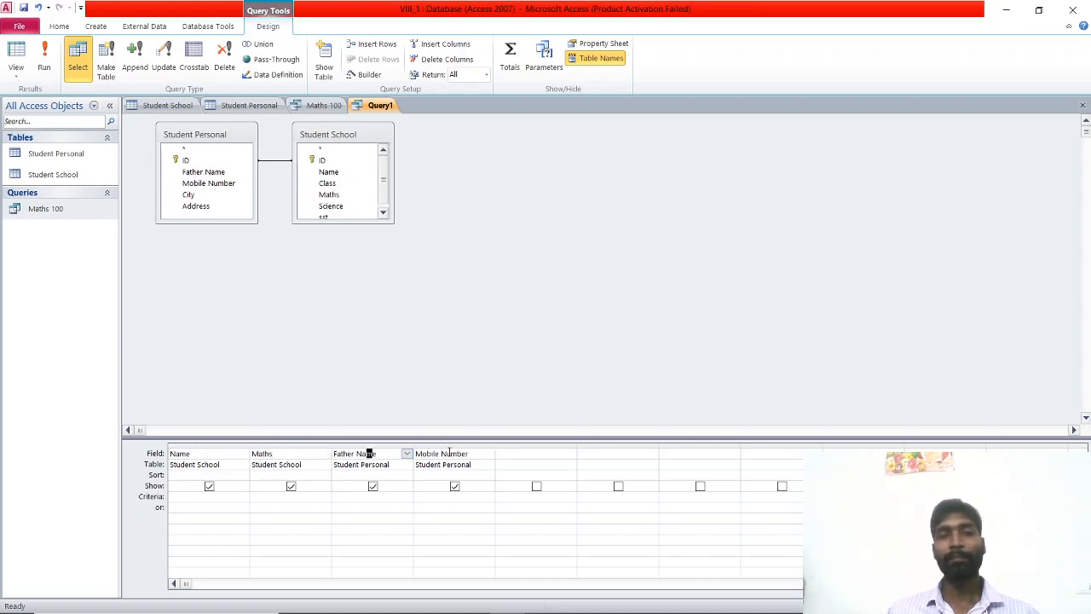
click(449, 453)
click(279, 499)
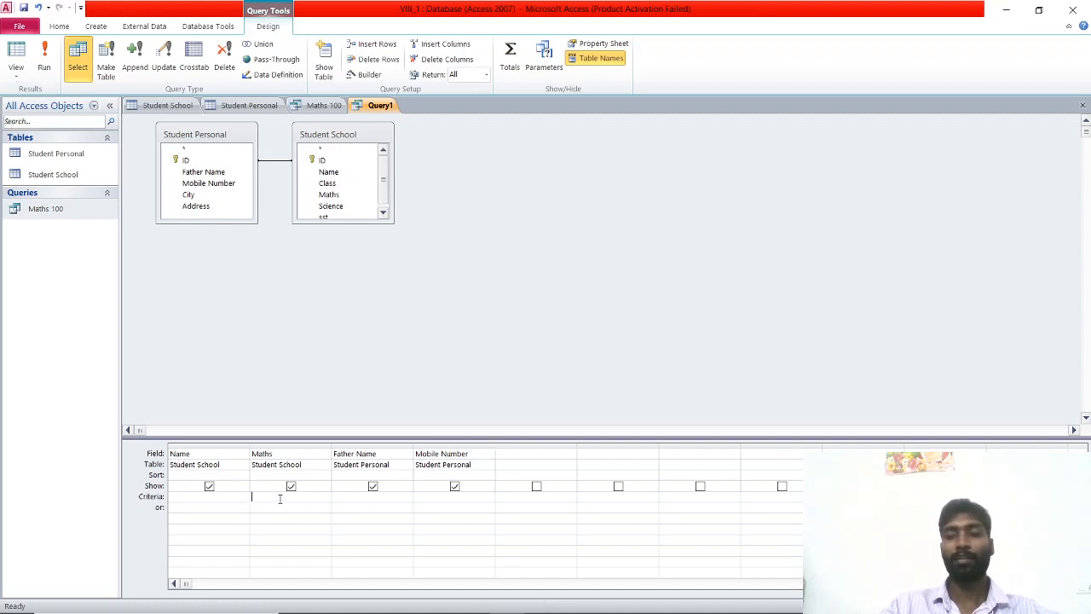
text(=100)
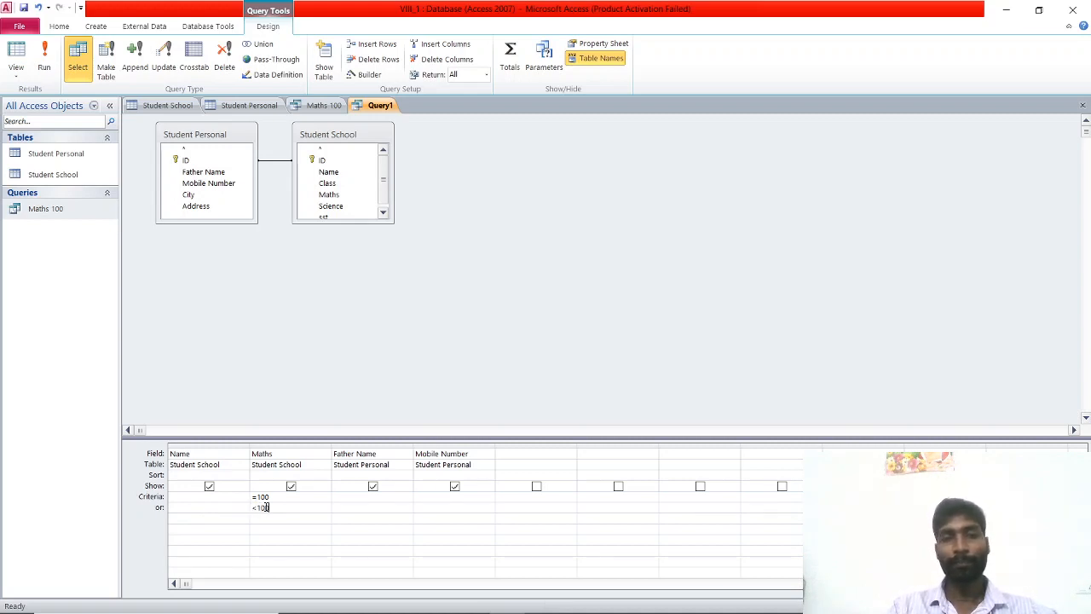
Search the computer for Excel and launch Microsoft Excel 2010
key(super)
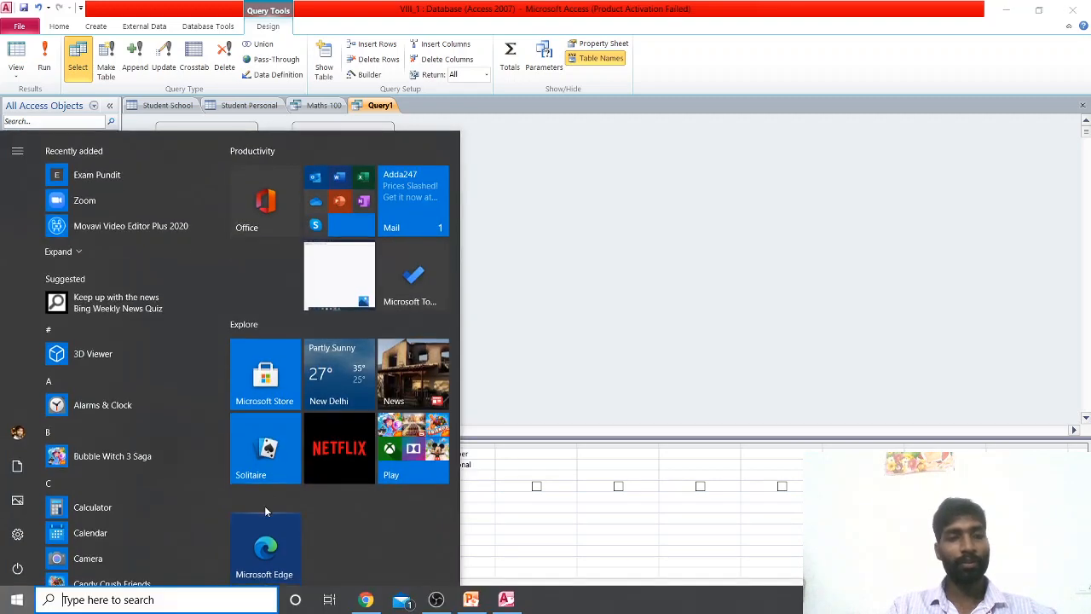
text(exc)
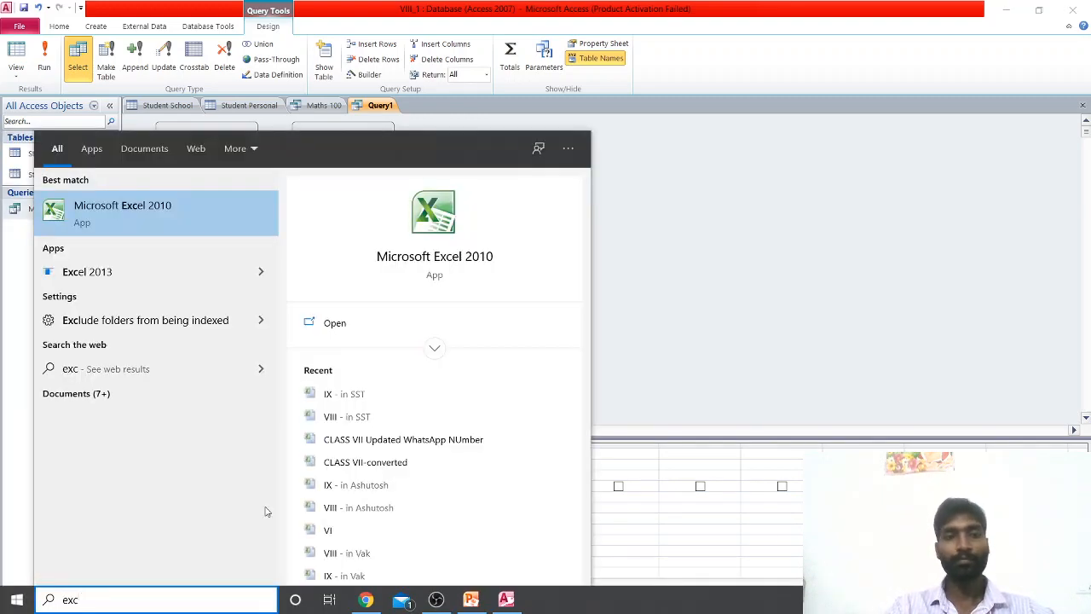
key(Escape)
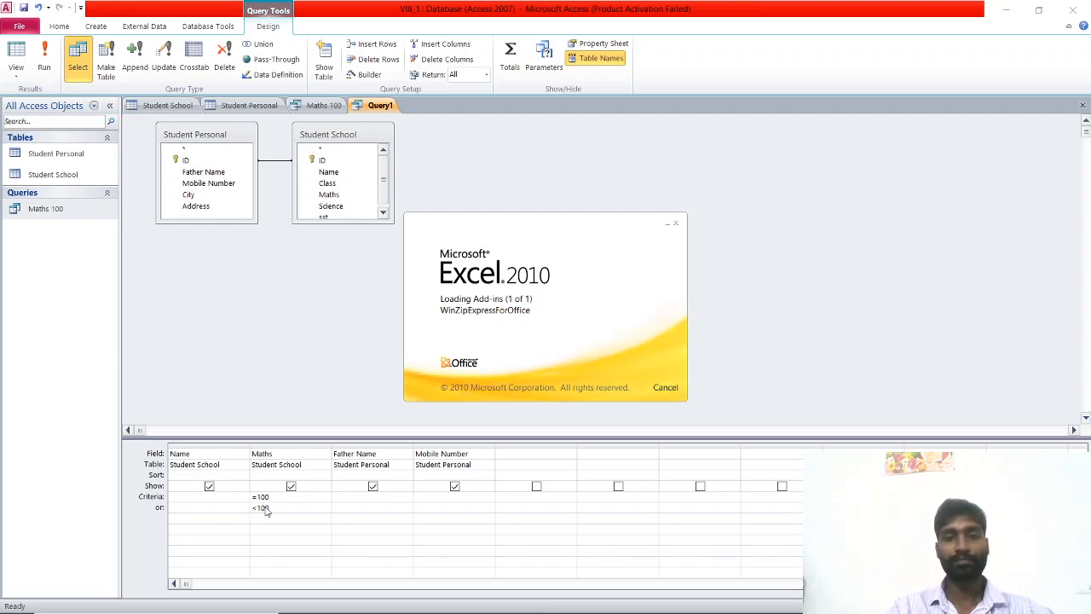
Open Paint, choose the Pencil and enlarge the blank canvas to fill most of the window
key(super)
text(pain)
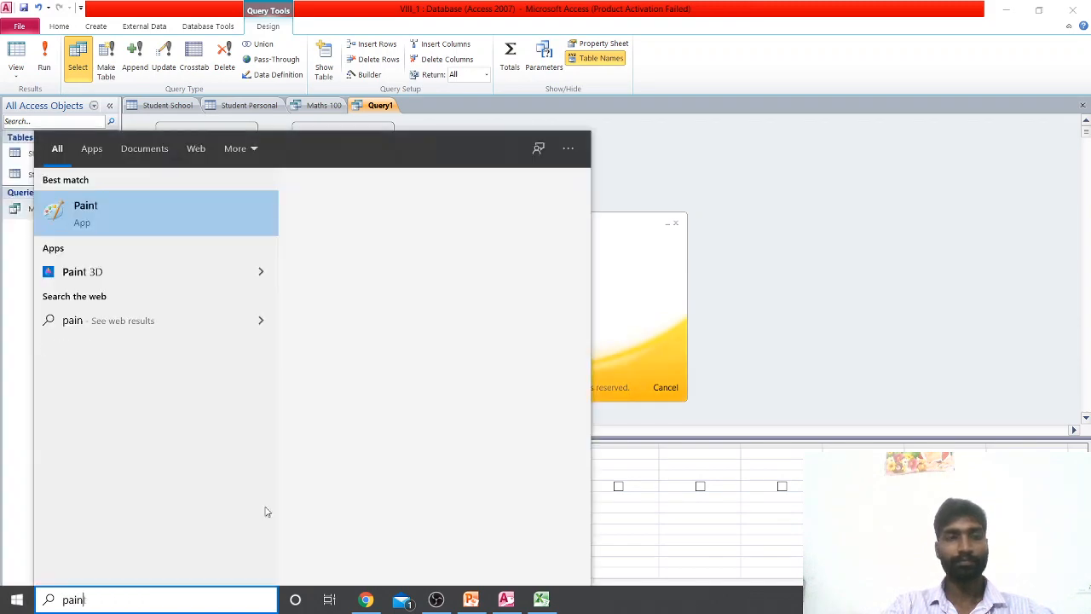
key(Return)
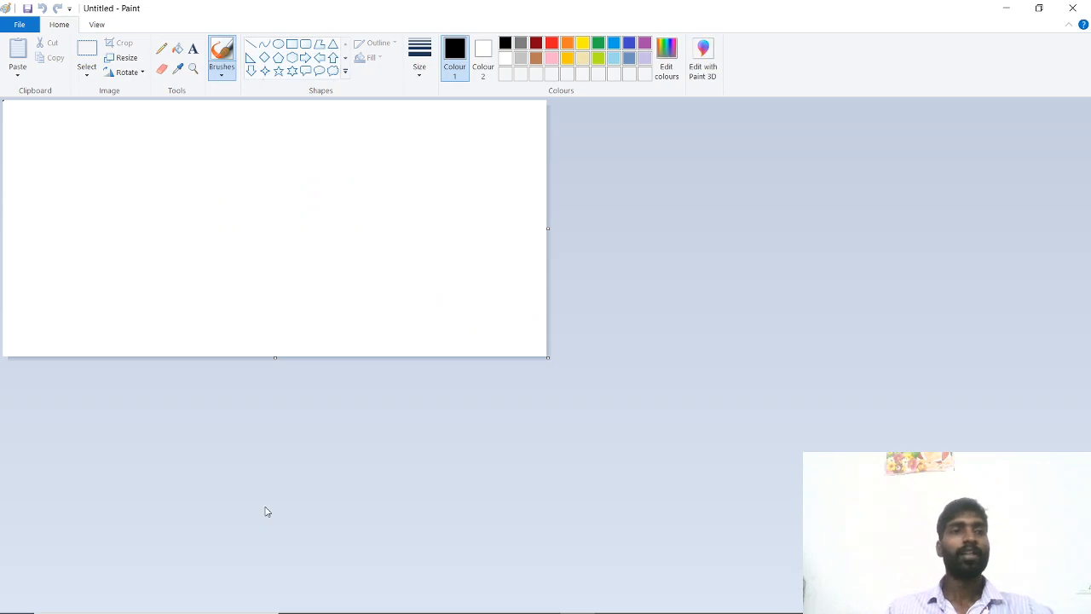
click(161, 49)
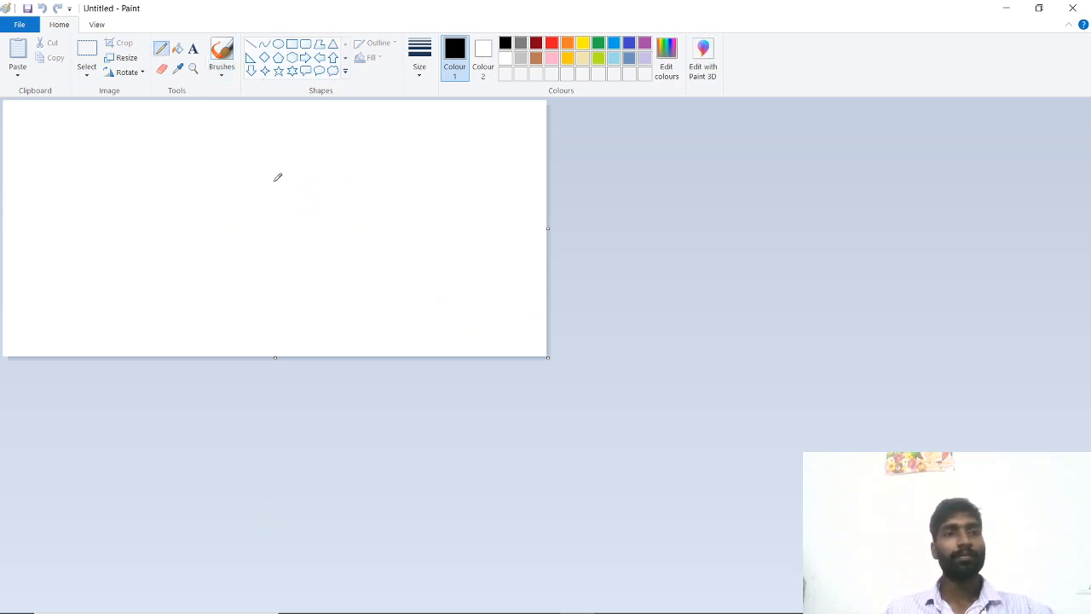
drag(549, 362, 907, 556)
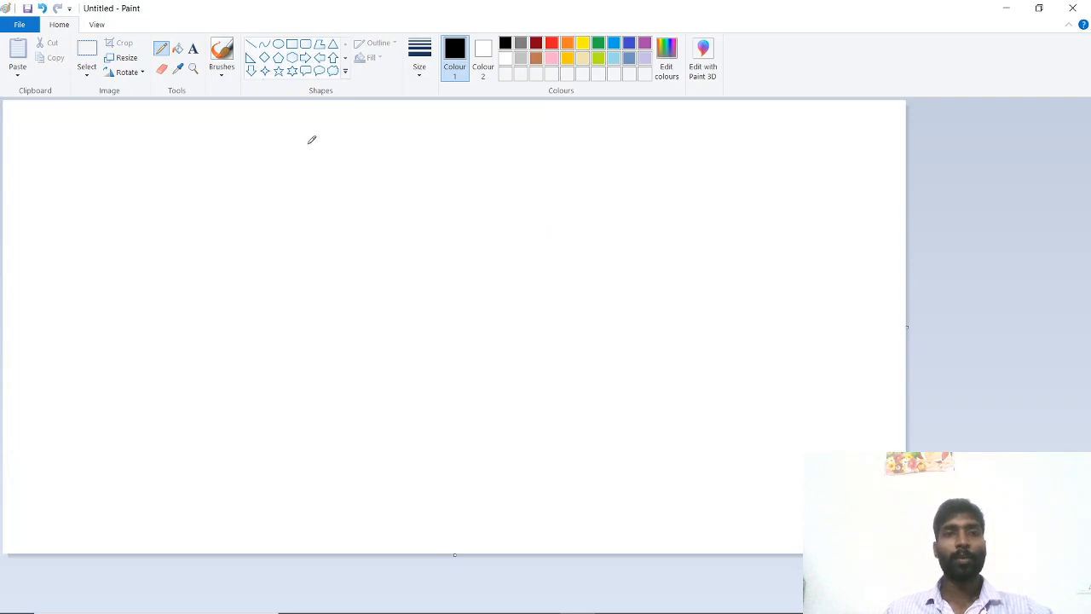
Handwrite a > sign in red near the top of the canvas with the word "greater" beside it
mouse_move(309, 132)
mouse_down()
mouse_move(329, 146)
mouse_move(298, 205)
mouse_up()
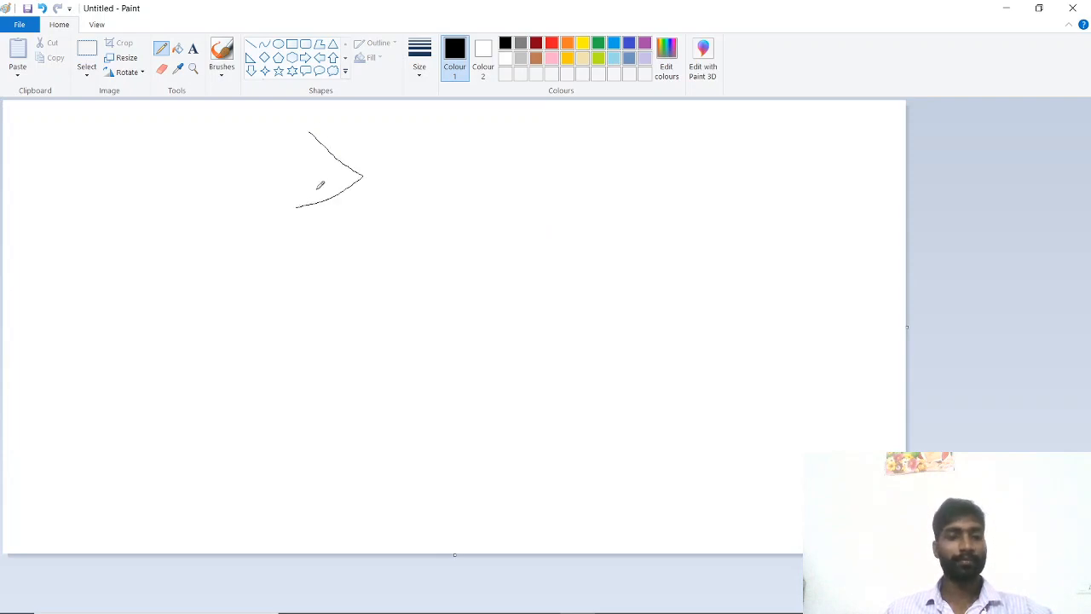
key(ctrl+z)
click(552, 43)
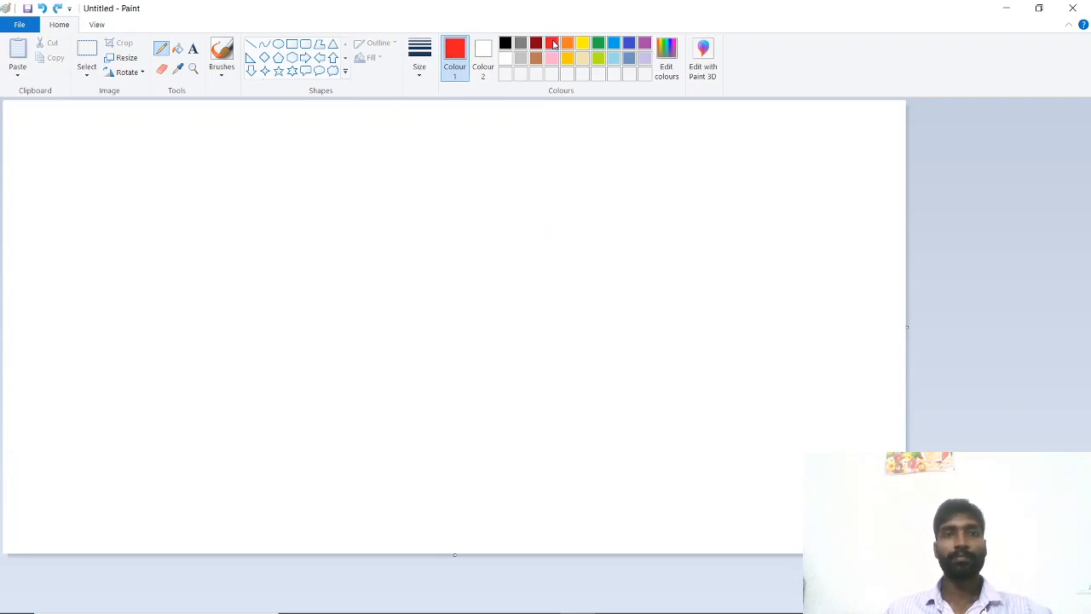
mouse_move(326, 149)
mouse_down()
mouse_move(337, 150)
mouse_move(335, 196)
mouse_up()
mouse_move(409, 152)
mouse_down()
mouse_move(436, 224)
mouse_move(432, 158)
mouse_move(487, 146)
mouse_move(518, 115)
mouse_move(572, 139)
mouse_move(593, 133)
mouse_move(607, 148)
mouse_up()
drag(522, 129, 573, 107)
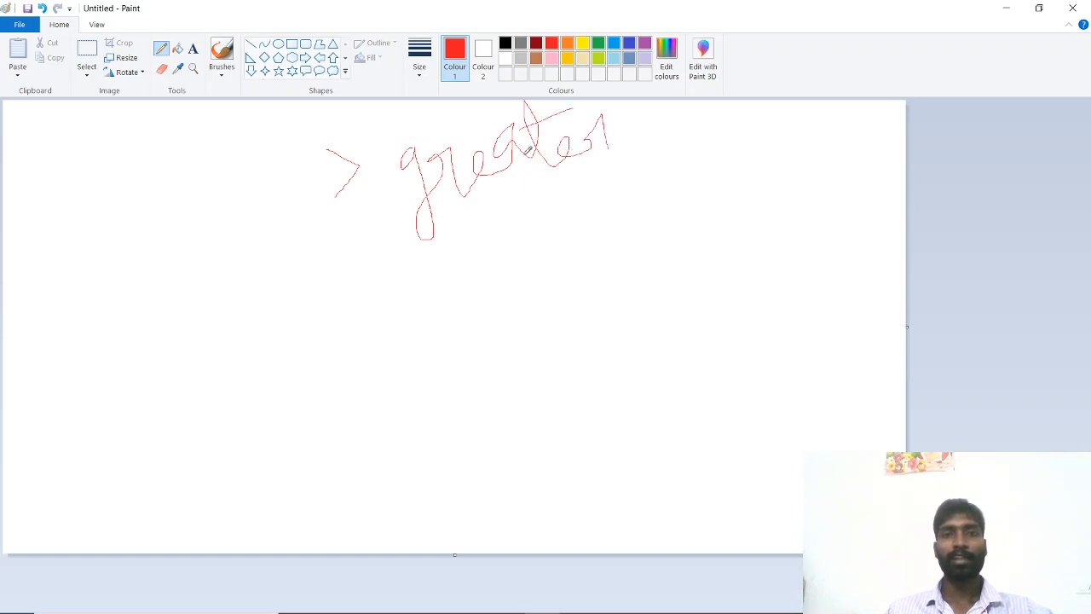
Handwrite the comparison operators <, =>, <= and != in a column below the > sign
mouse_move(360, 247)
mouse_down()
mouse_move(341, 270)
mouse_move(409, 302)
mouse_move(431, 337)
mouse_move(397, 366)
mouse_move(367, 347)
mouse_up()
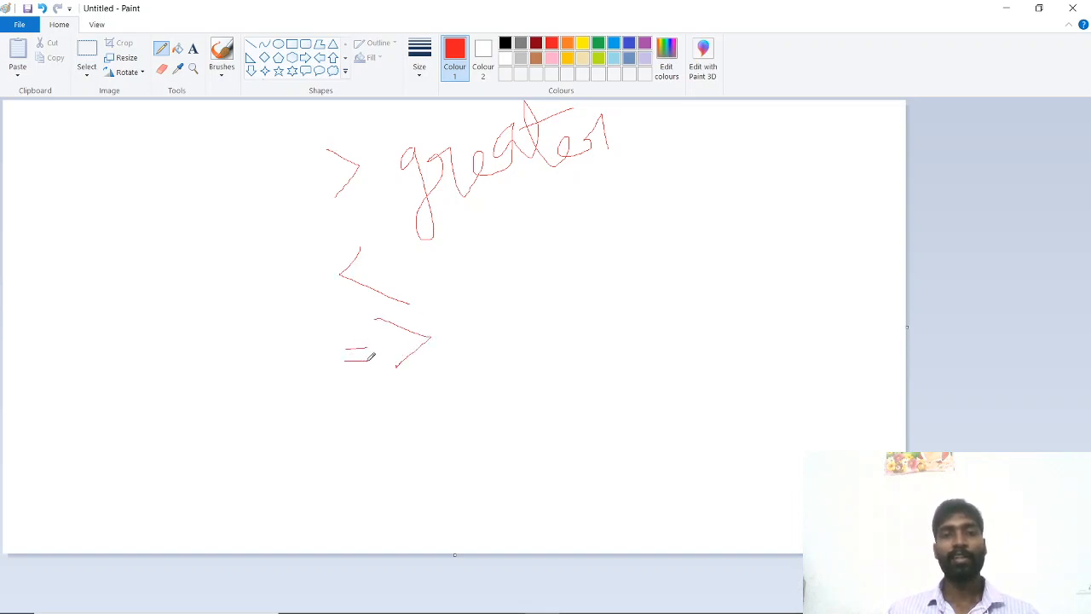
mouse_move(397, 397)
mouse_down()
mouse_move(369, 415)
mouse_move(401, 438)
mouse_move(471, 409)
mouse_move(452, 417)
mouse_move(465, 417)
mouse_up()
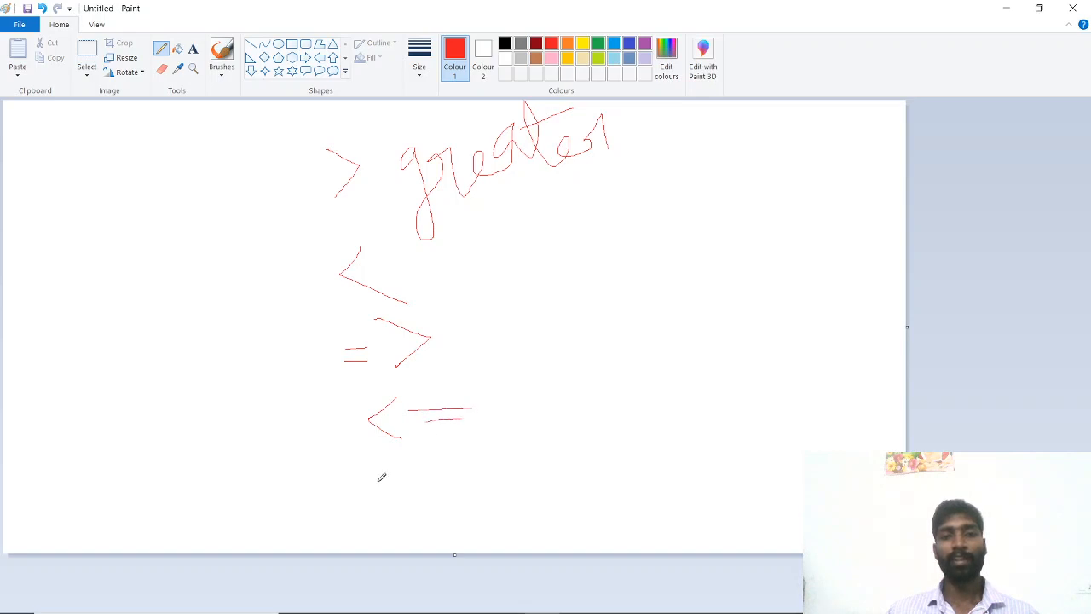
drag(378, 482, 438, 490)
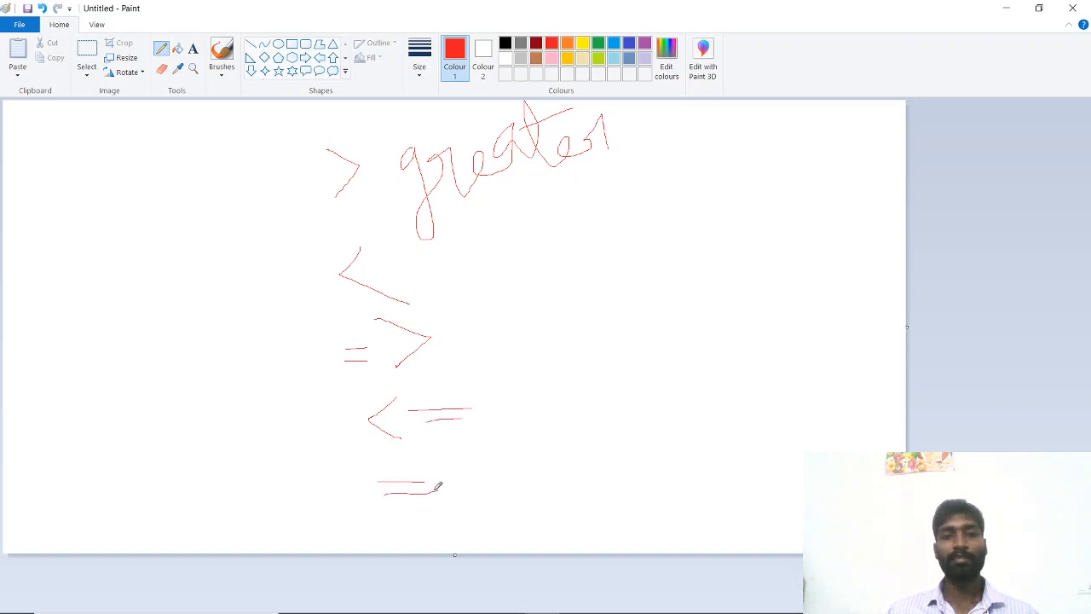
drag(363, 460, 365, 486)
Encircle the column of operators and separate them with horizontal lines
mouse_move(316, 260)
mouse_down()
mouse_move(304, 213)
mouse_move(348, 125)
mouse_move(453, 313)
mouse_move(493, 465)
mouse_move(384, 526)
mouse_move(318, 317)
mouse_move(315, 240)
mouse_up()
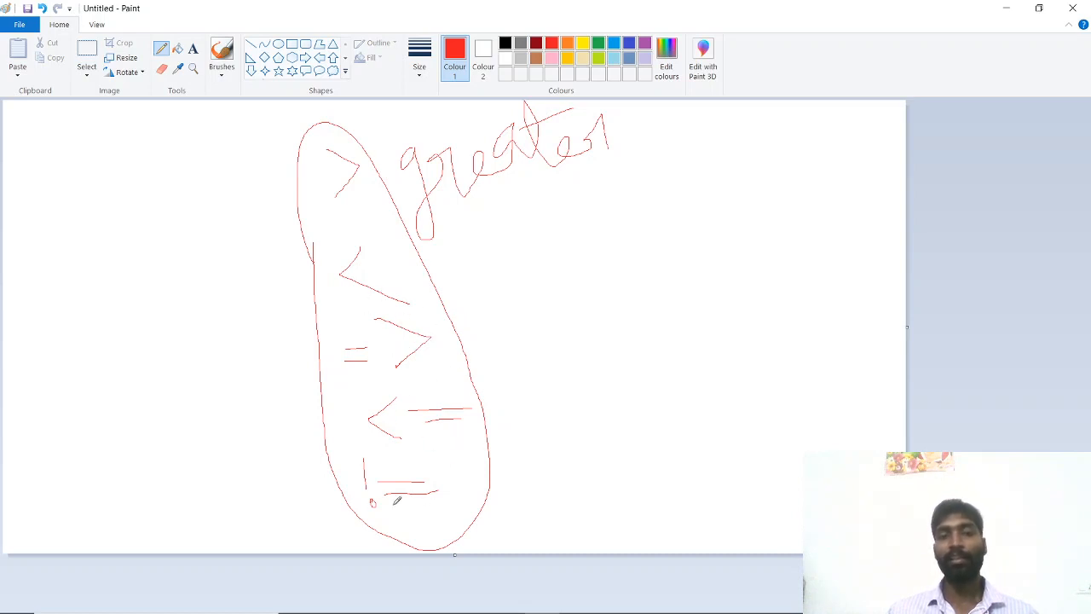
drag(239, 231, 419, 207)
drag(294, 304, 537, 311)
drag(308, 400, 586, 403)
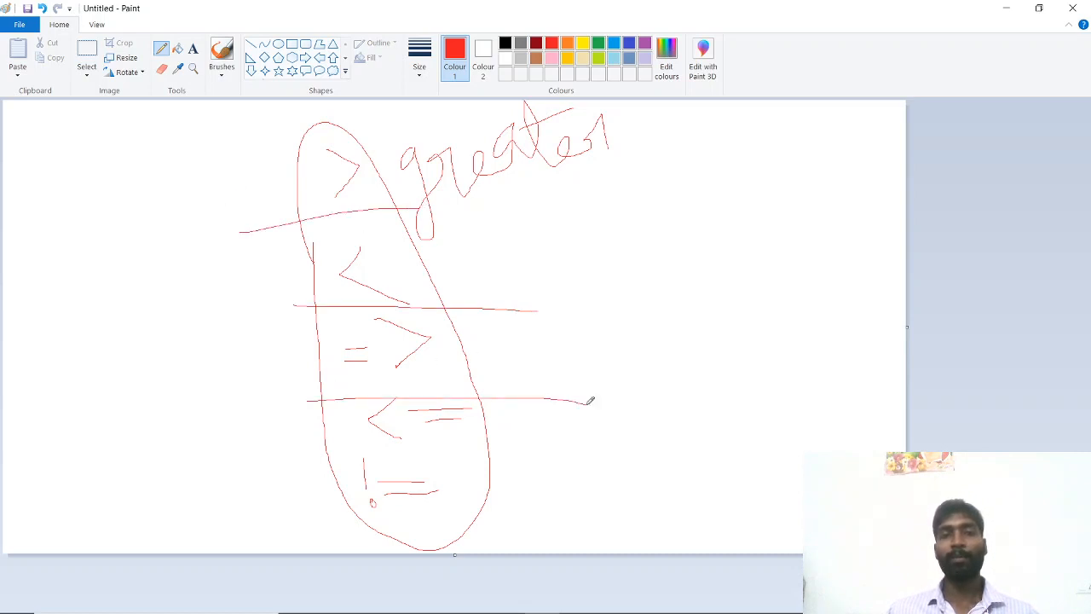
drag(312, 453, 554, 439)
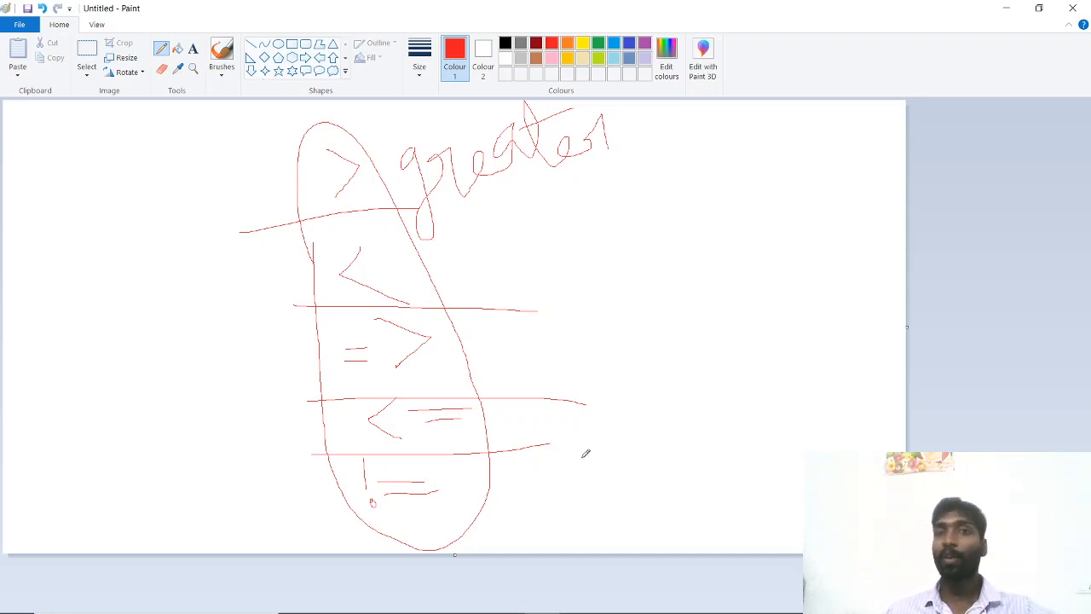
Handwrite the words "Access" and "excel" beside the circled operators
mouse_move(646, 235)
mouse_down()
mouse_move(640, 280)
mouse_move(676, 241)
mouse_move(782, 229)
mouse_move(805, 201)
mouse_move(835, 196)
mouse_move(850, 224)
mouse_up()
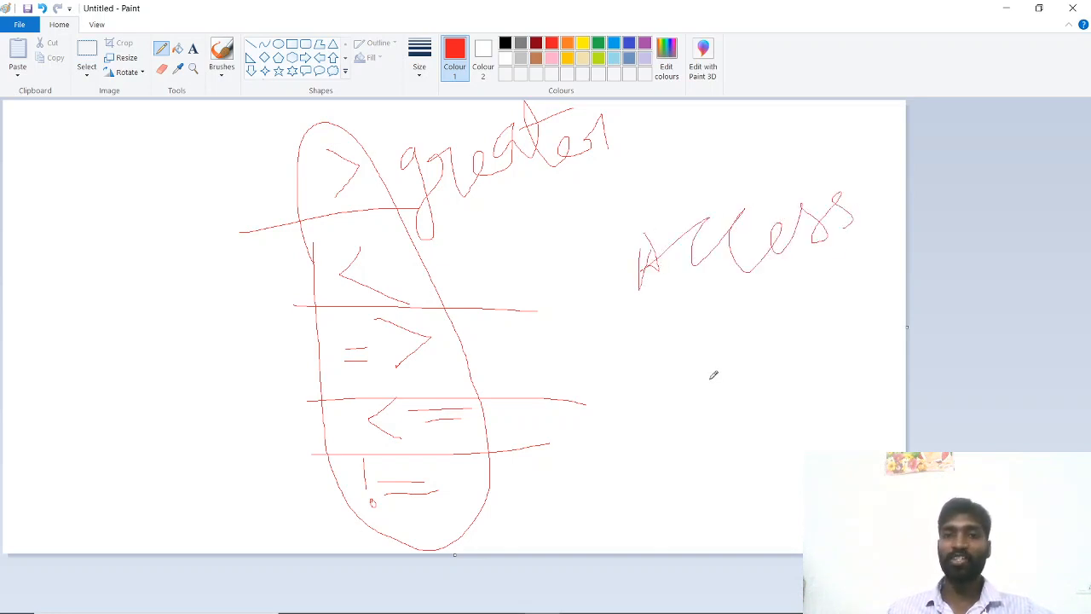
mouse_move(654, 396)
mouse_down()
mouse_move(671, 406)
mouse_move(720, 334)
mouse_move(811, 335)
mouse_move(829, 256)
mouse_move(837, 292)
mouse_move(891, 312)
mouse_up()
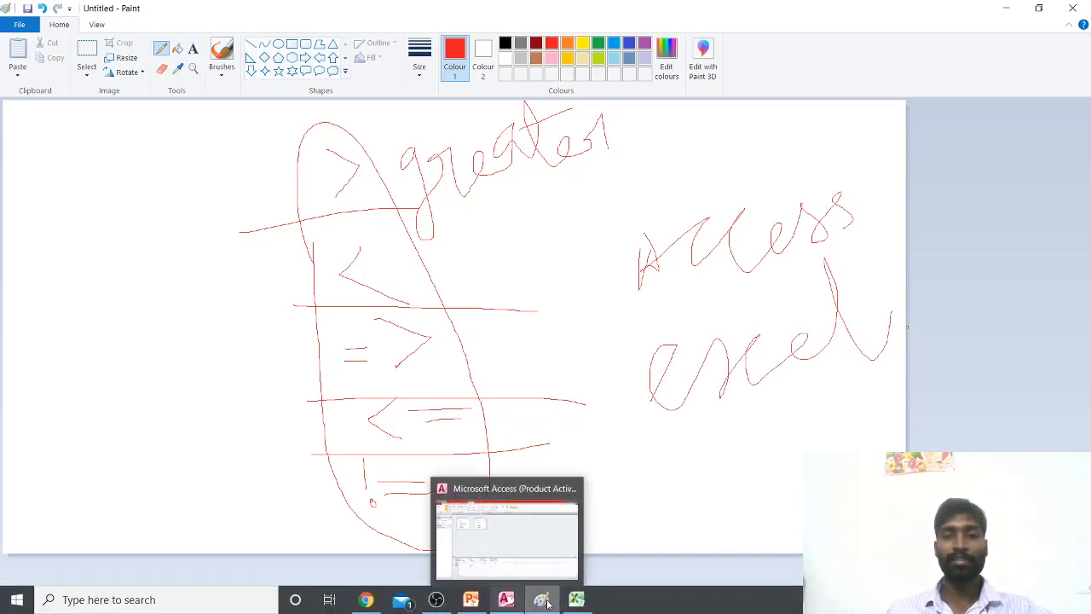
Dismiss the Office activation wizard and close the blank Excel workbook
mouse_move(584, 603)
click(643, 489)
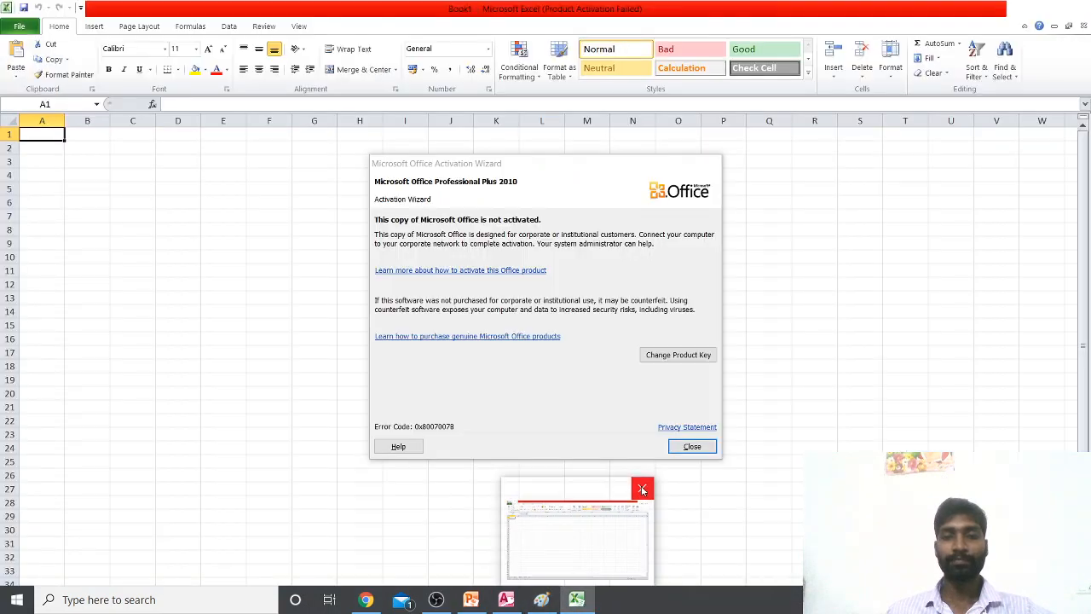
click(554, 365)
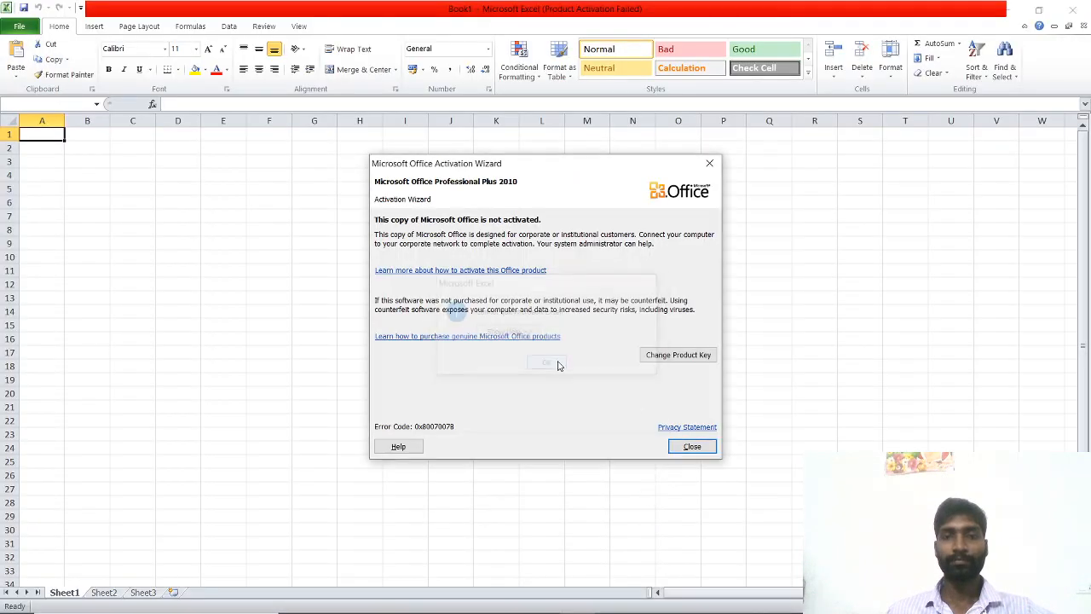
click(691, 446)
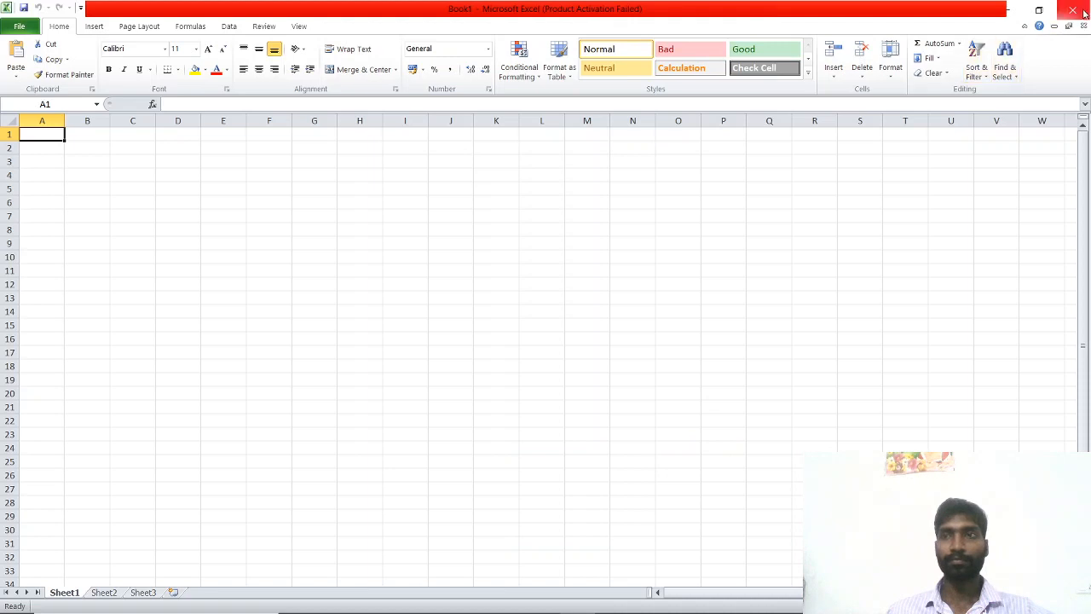
click(1084, 12)
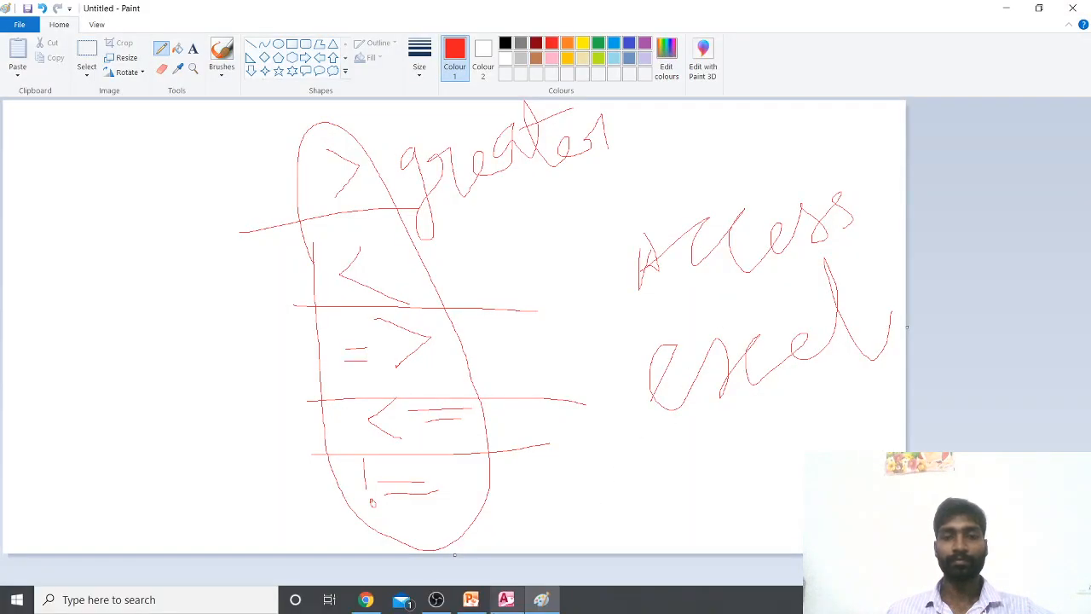
Switch back to Access and change the Maths column's alternative condition to <10
click(506, 599)
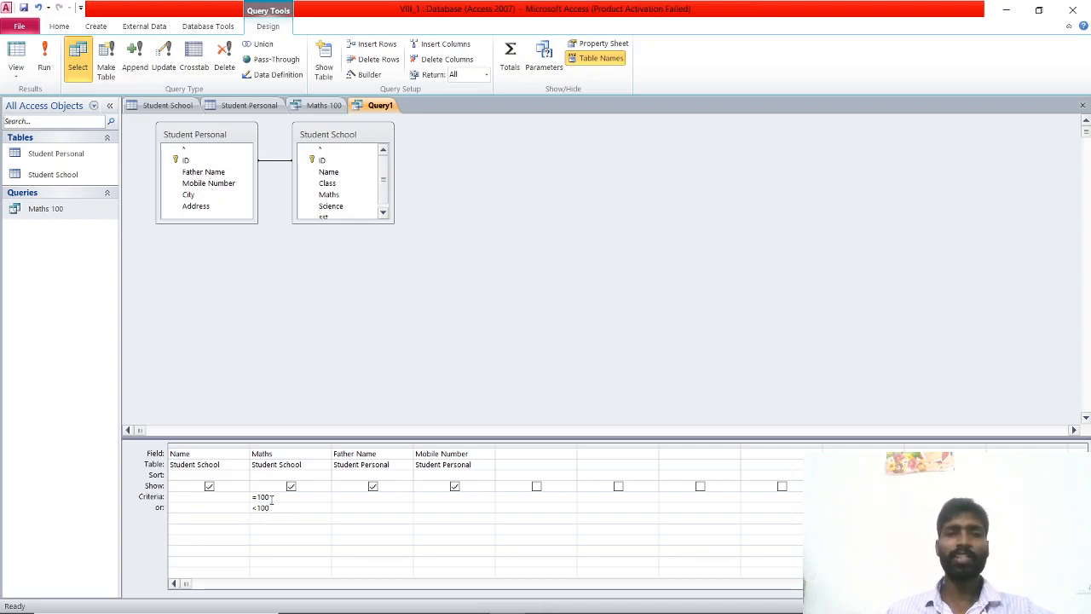
drag(280, 507, 258, 497)
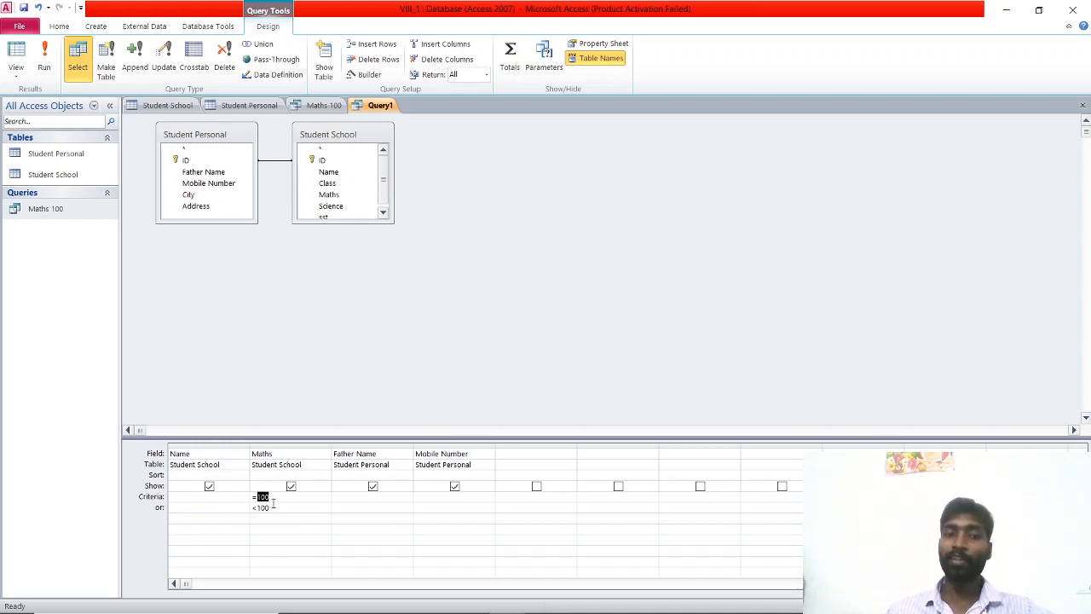
click(281, 507)
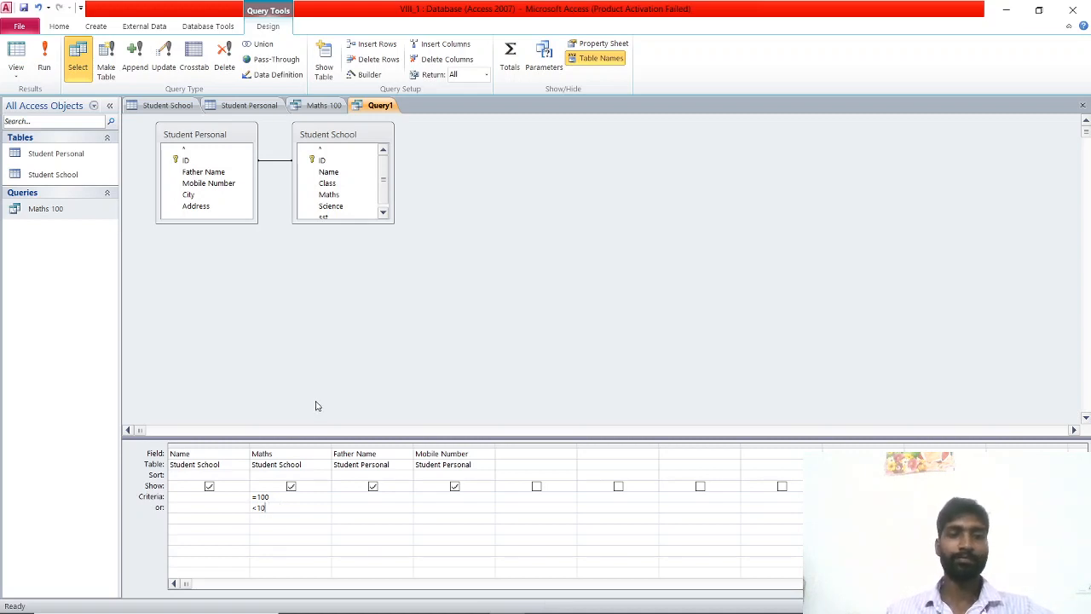
Save the new query under the name Multiple
right_click(371, 109)
click(384, 115)
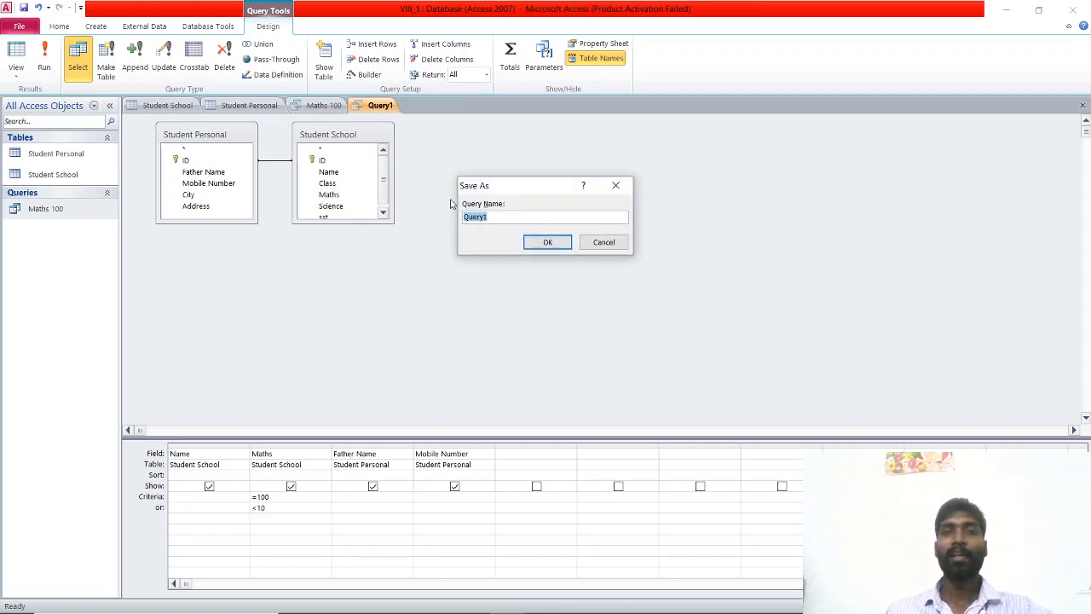
text(Multiple)
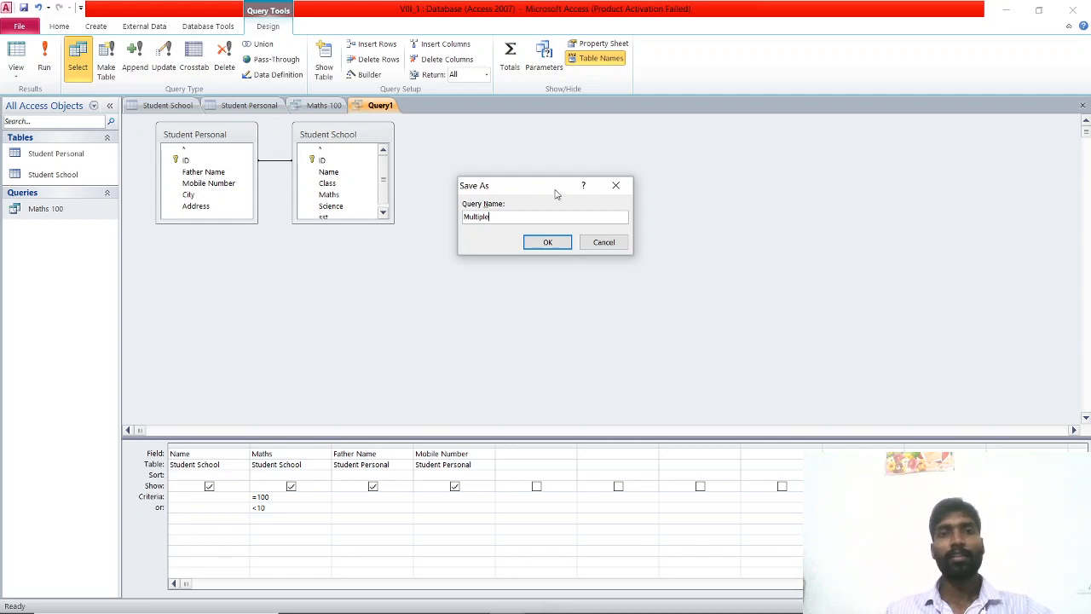
click(553, 243)
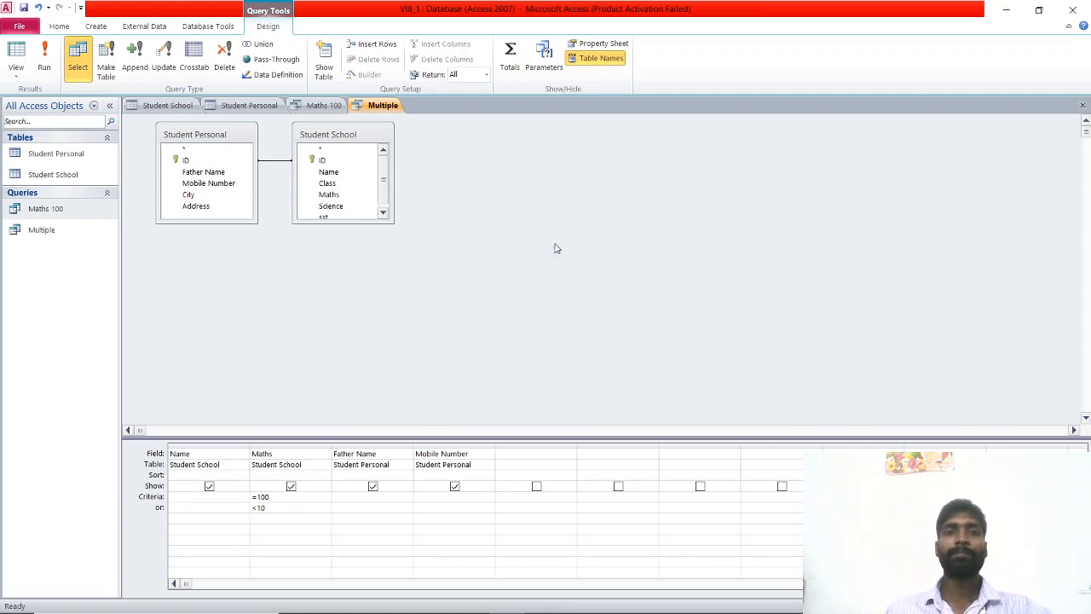
Open the Multiple query's results and compare the Maths marks with the Student School table
double_click(53, 235)
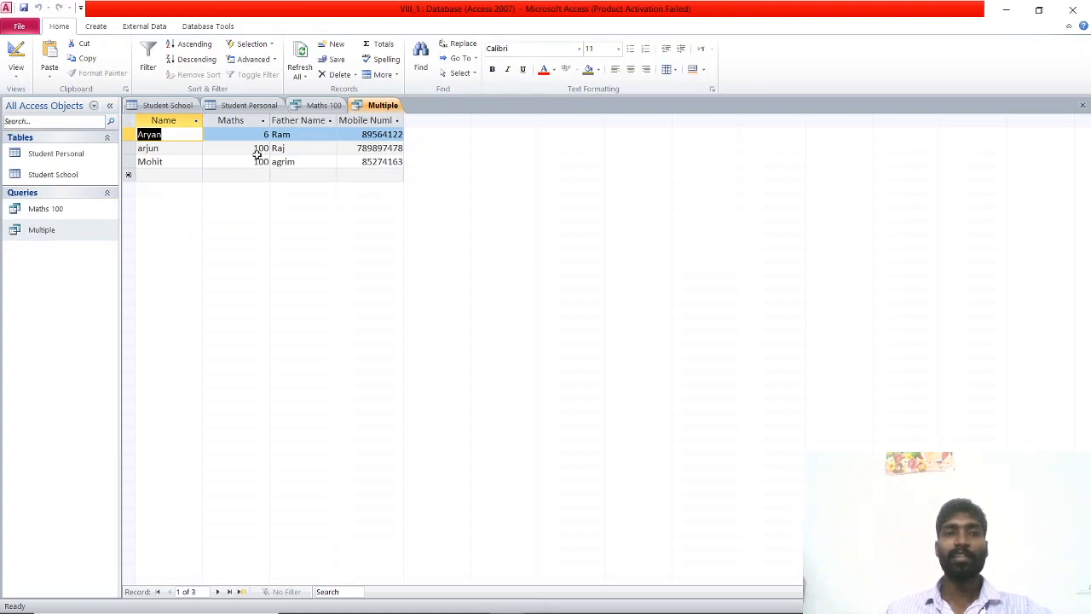
double_click(265, 135)
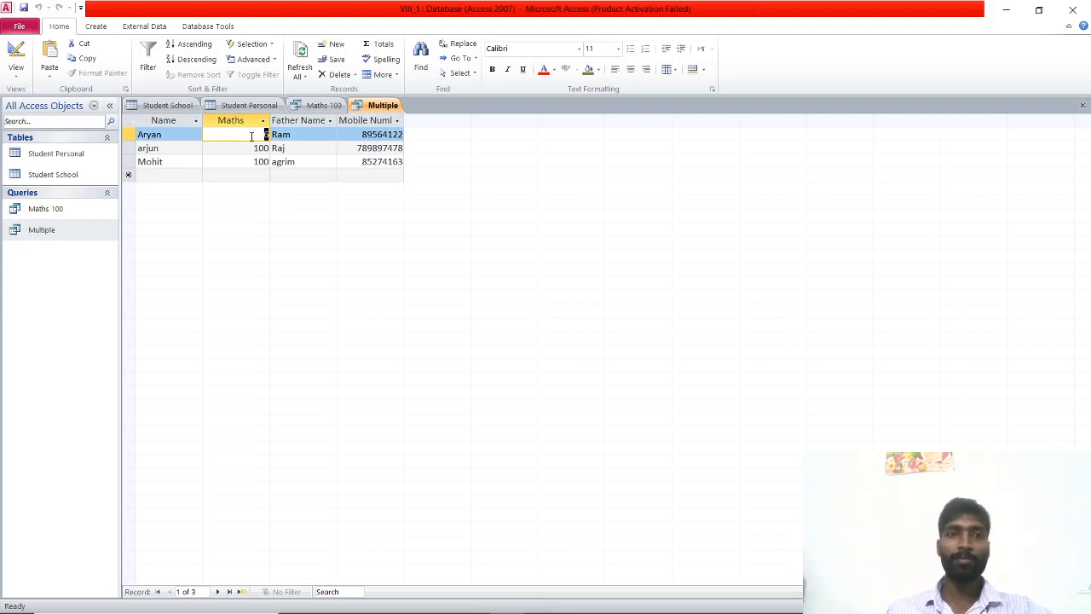
double_click(68, 174)
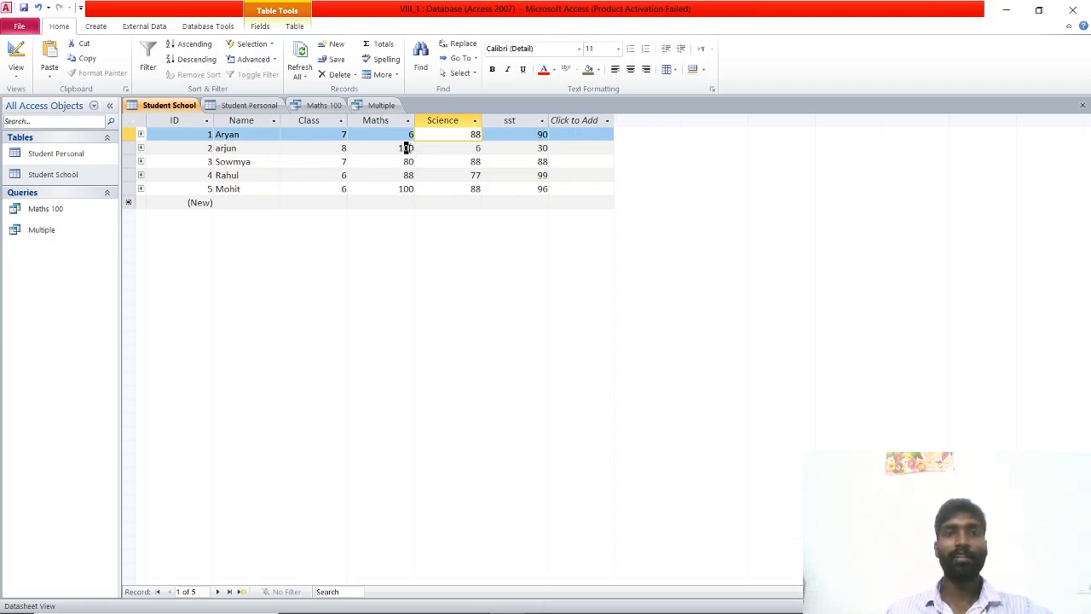
Set the Maths mark of the record with ID 2 to 90 in the Student School table and save the table
click(406, 148)
key(BackSpace)
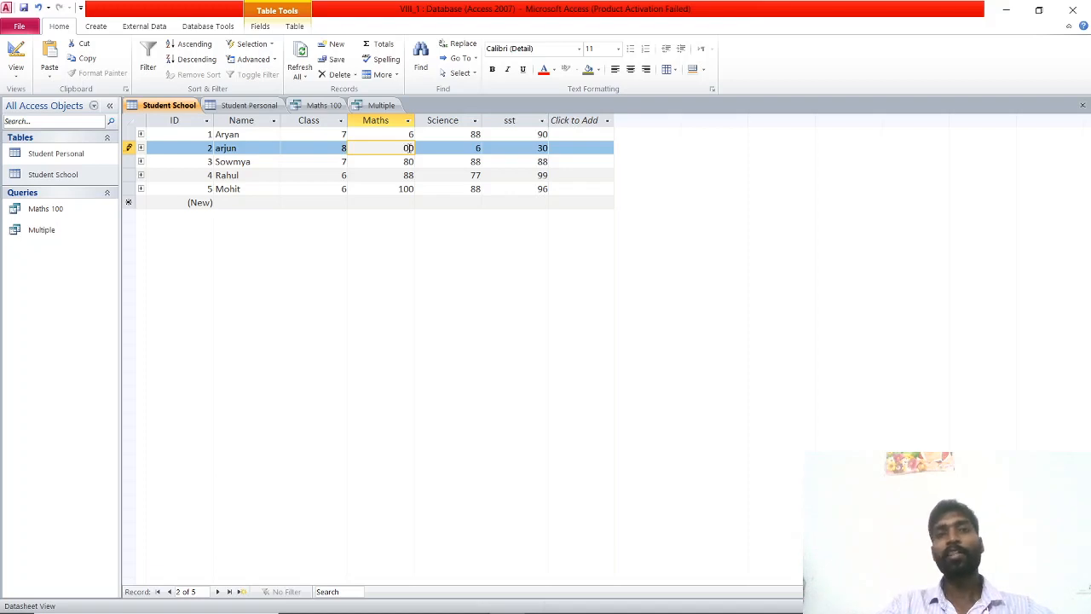
text(9)
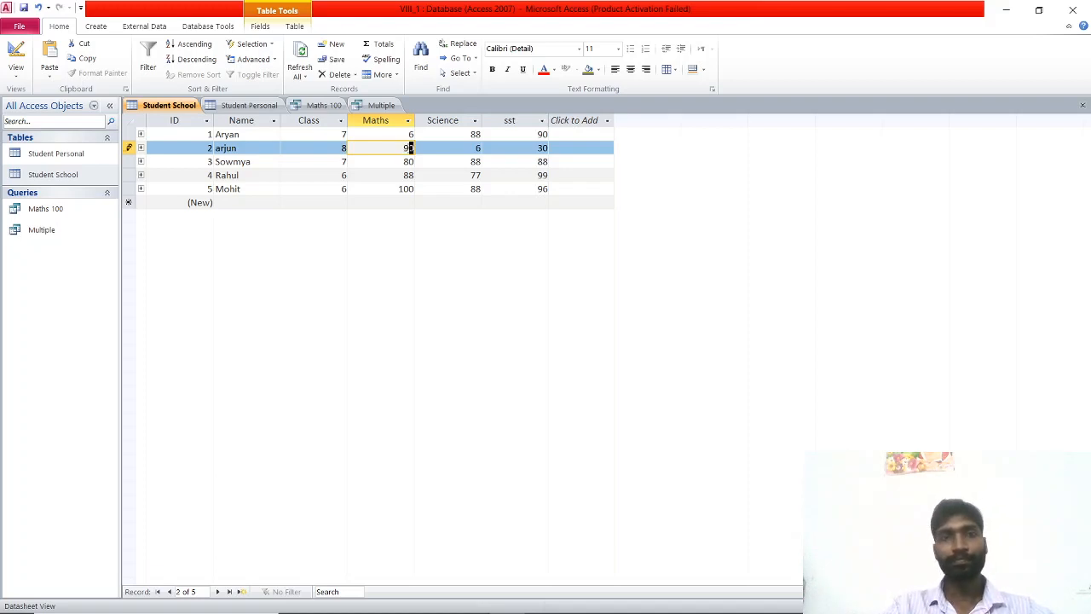
right_click(167, 105)
click(185, 113)
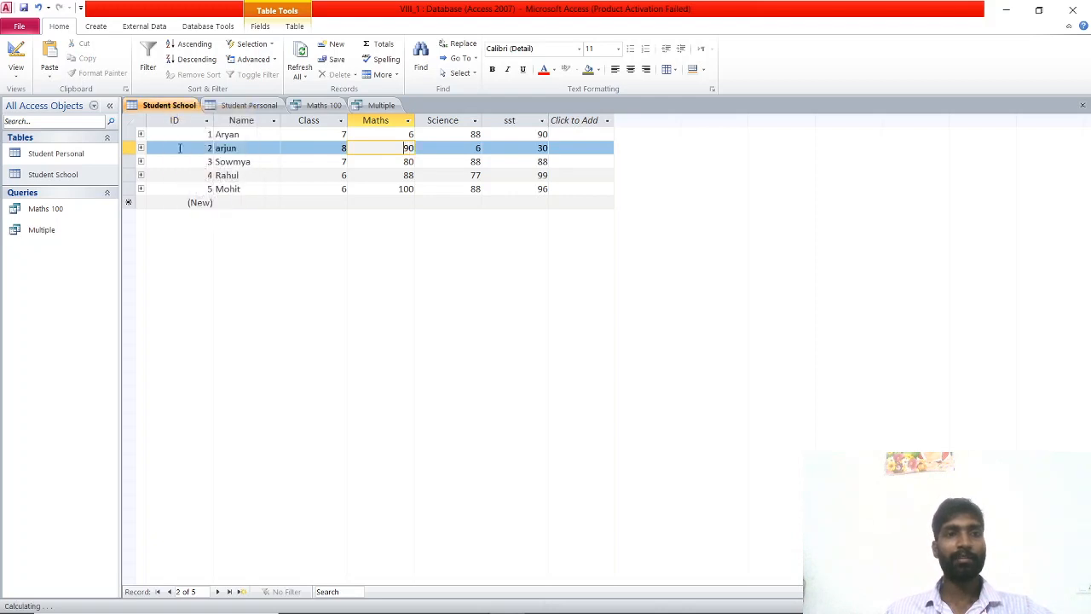
Open the Maths 100 query, check its =100 condition in Design View, save it and reopen its results
double_click(63, 211)
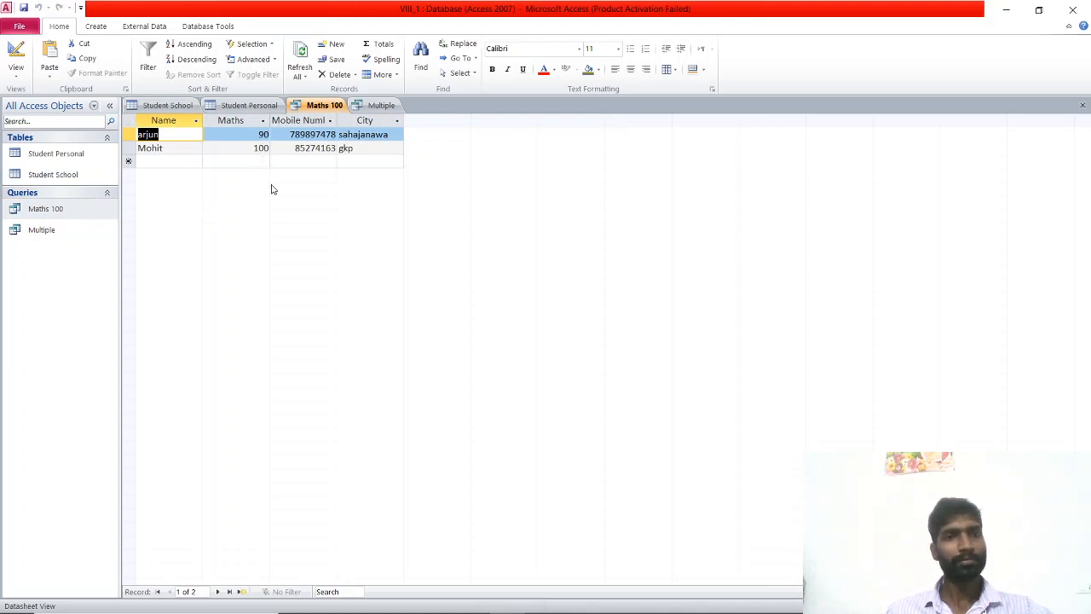
right_click(322, 108)
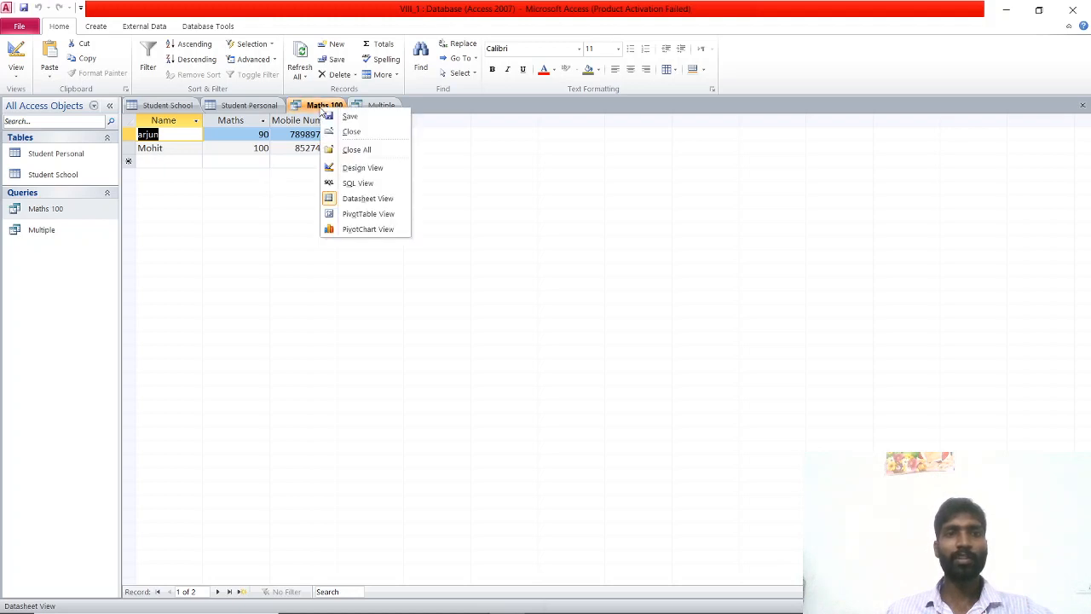
click(341, 171)
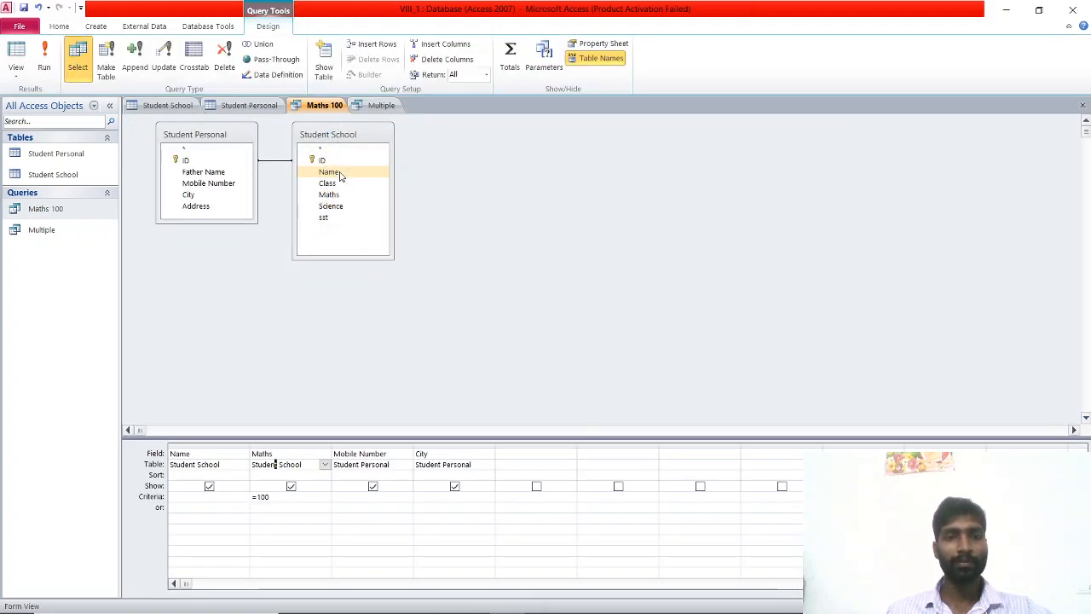
right_click(323, 109)
click(322, 114)
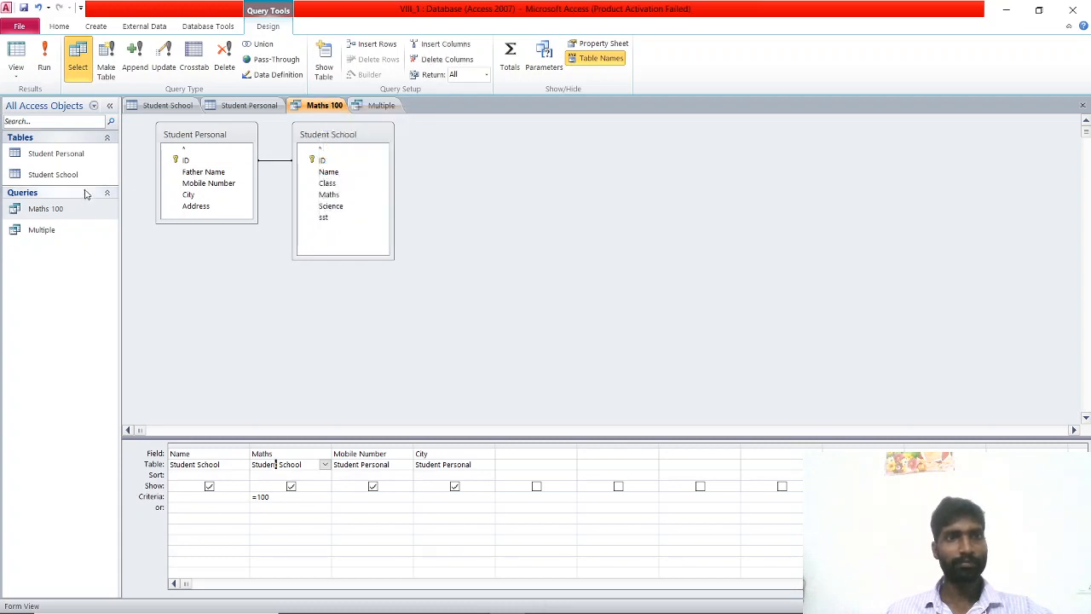
double_click(72, 211)
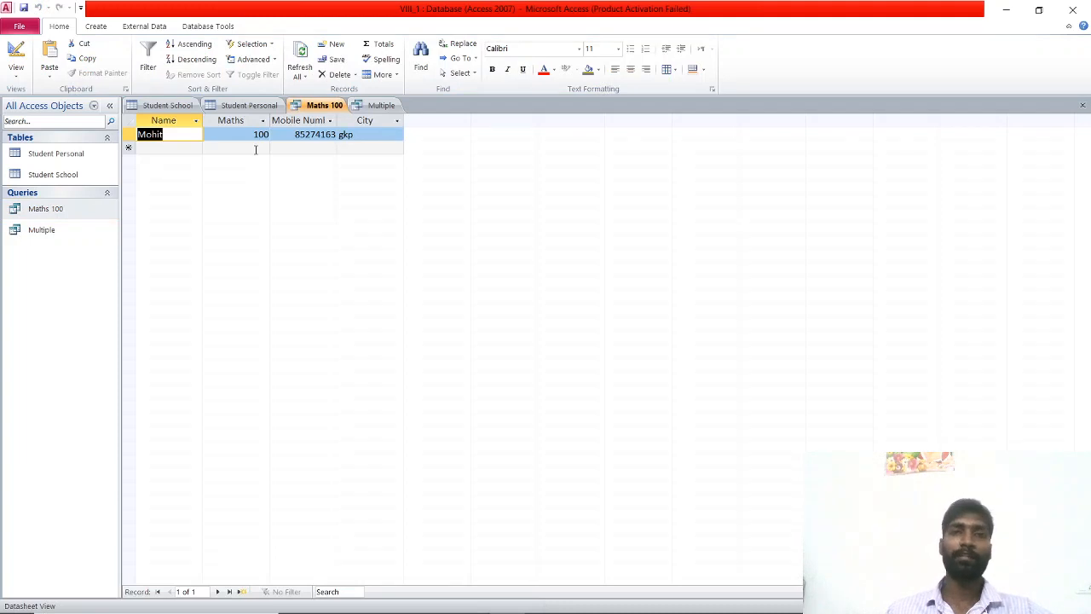
Check the Multiple query's =100 and <10 Maths conditions in Design View, save it and reopen its results
double_click(43, 232)
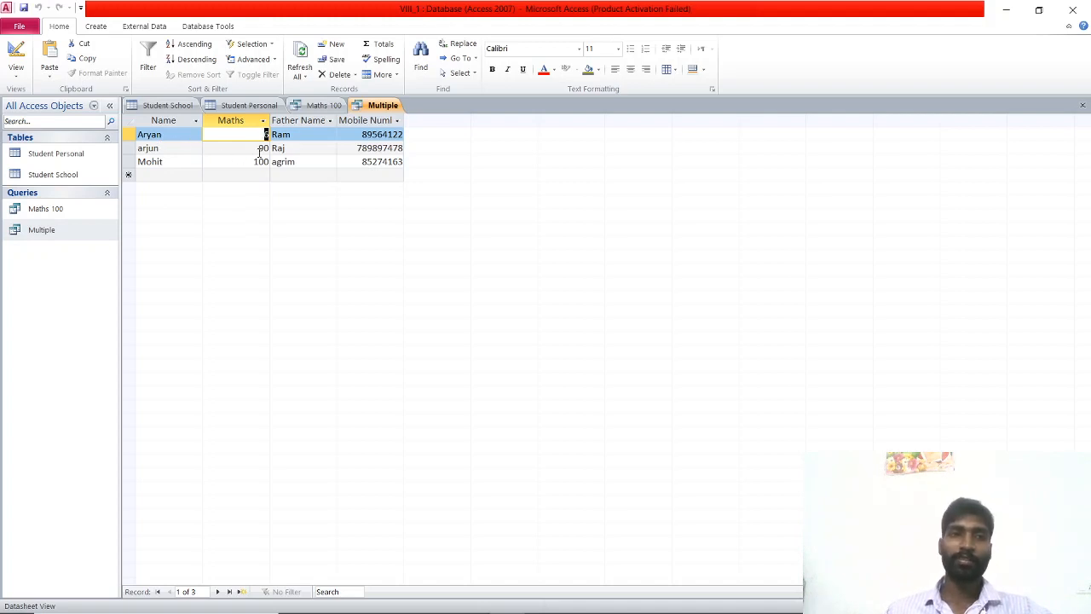
right_click(368, 106)
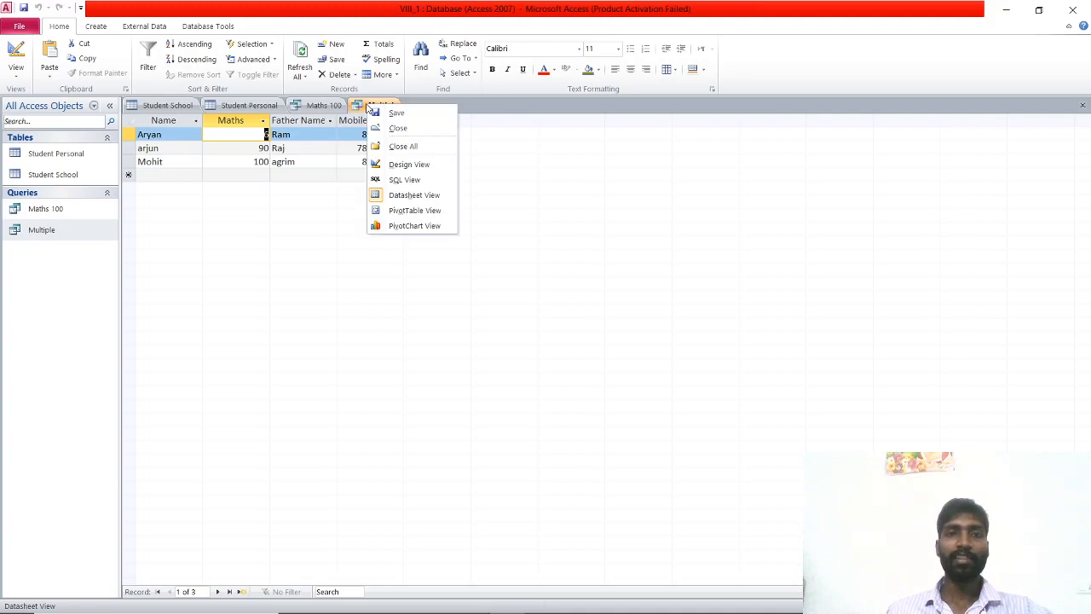
click(395, 165)
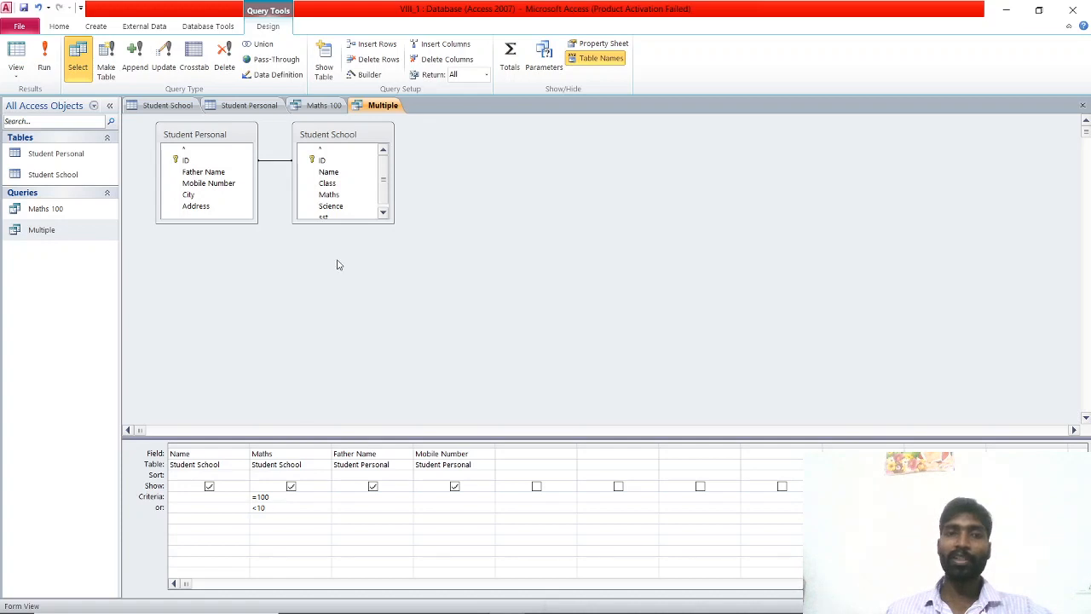
right_click(379, 108)
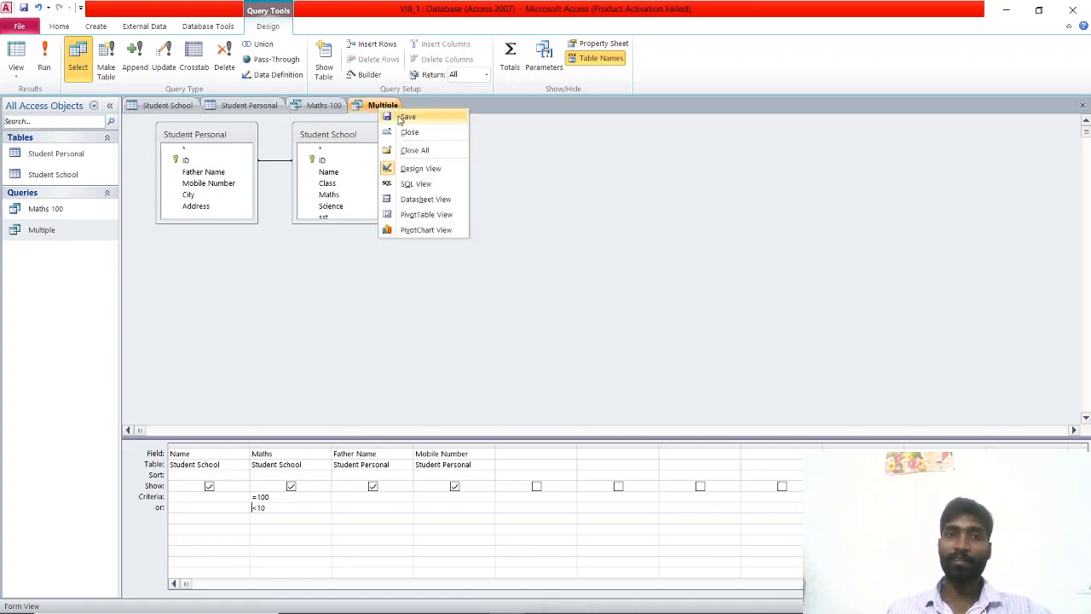
click(401, 118)
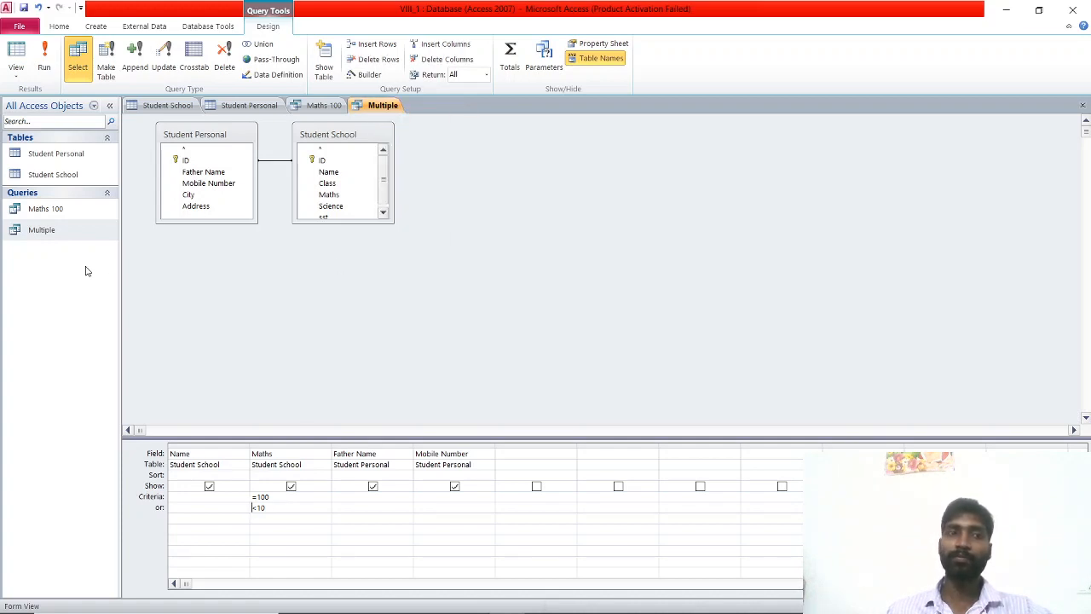
double_click(66, 232)
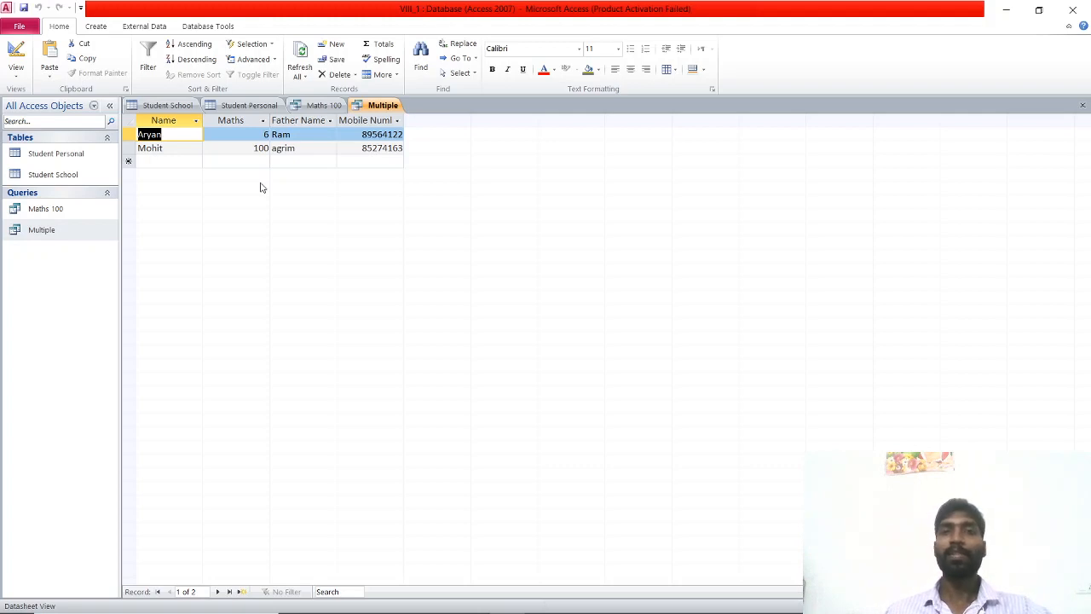
Switch to the 8th class 4th chapter PDF in the browser and review the sections on multiple criteria and forms
key(alt+Tab)
key(alt+Tab)
key(alt+Tab)
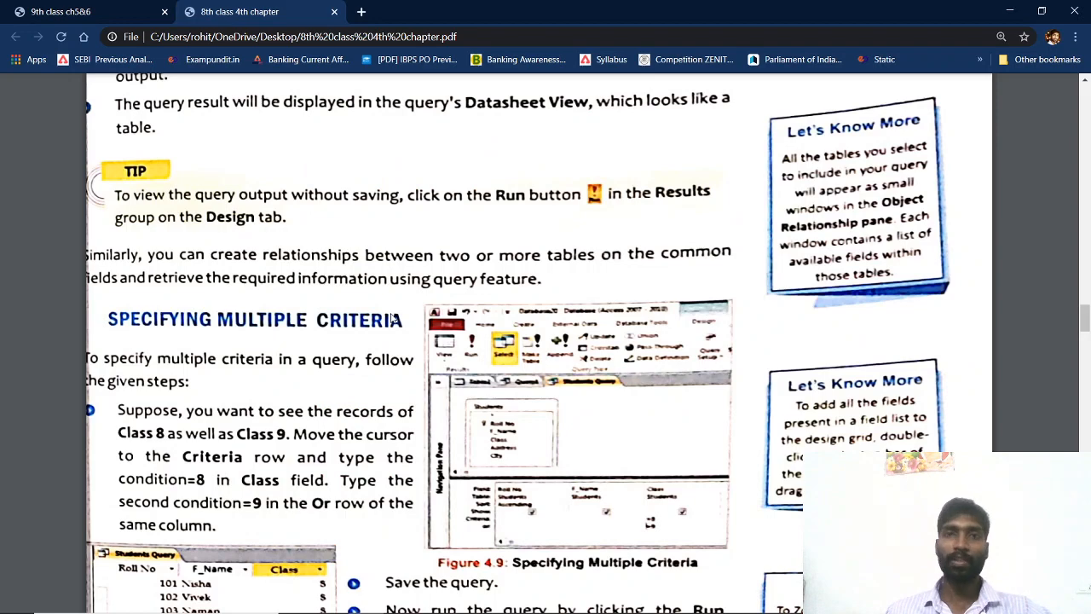
scroll(394, 317, down, 4)
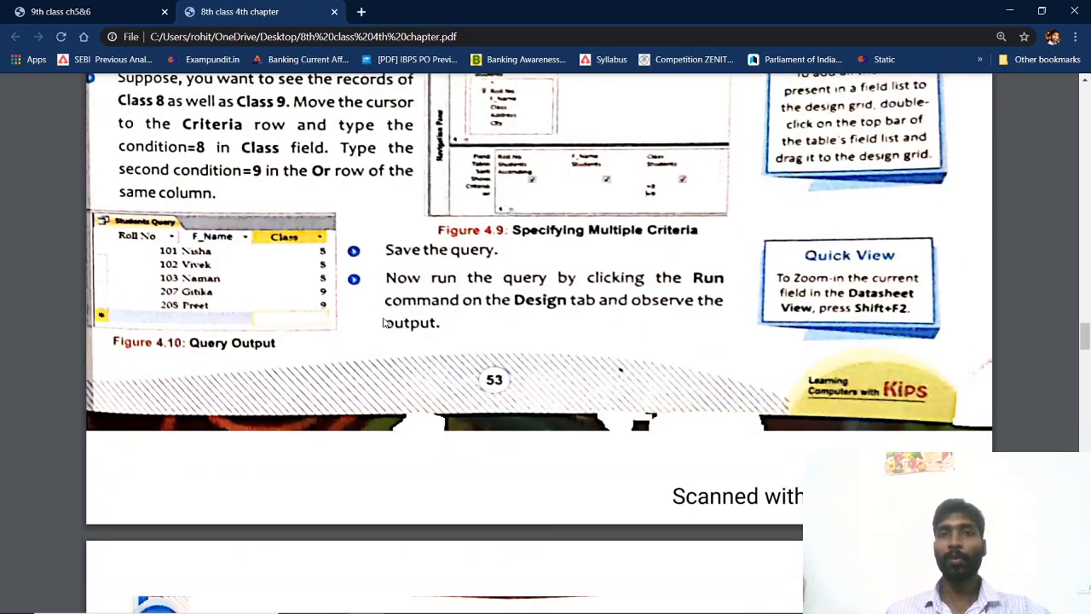
scroll(384, 322, down, 1)
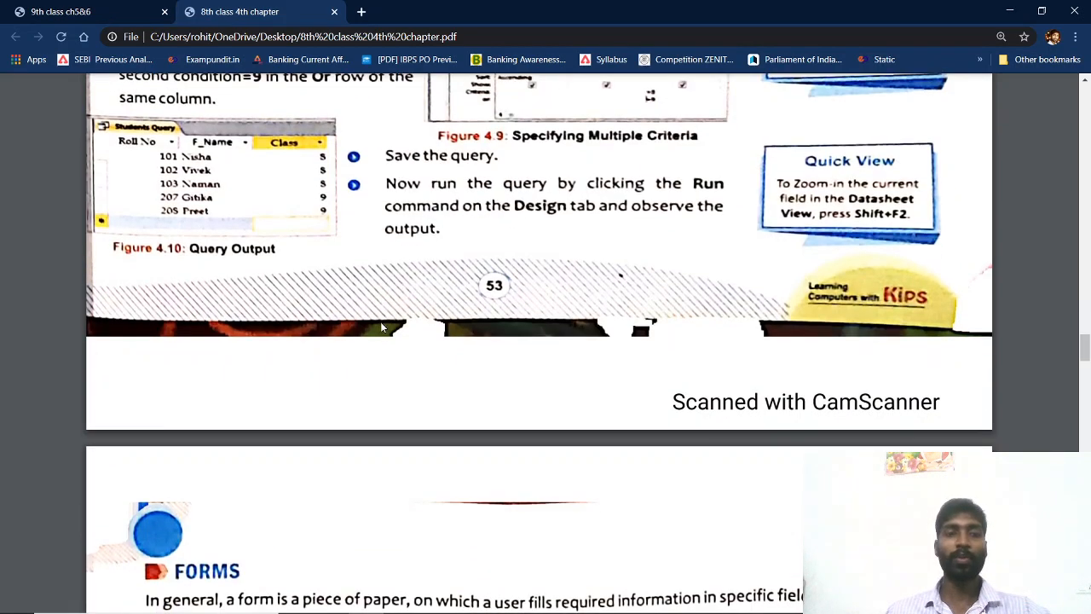
scroll(383, 324, down, 5)
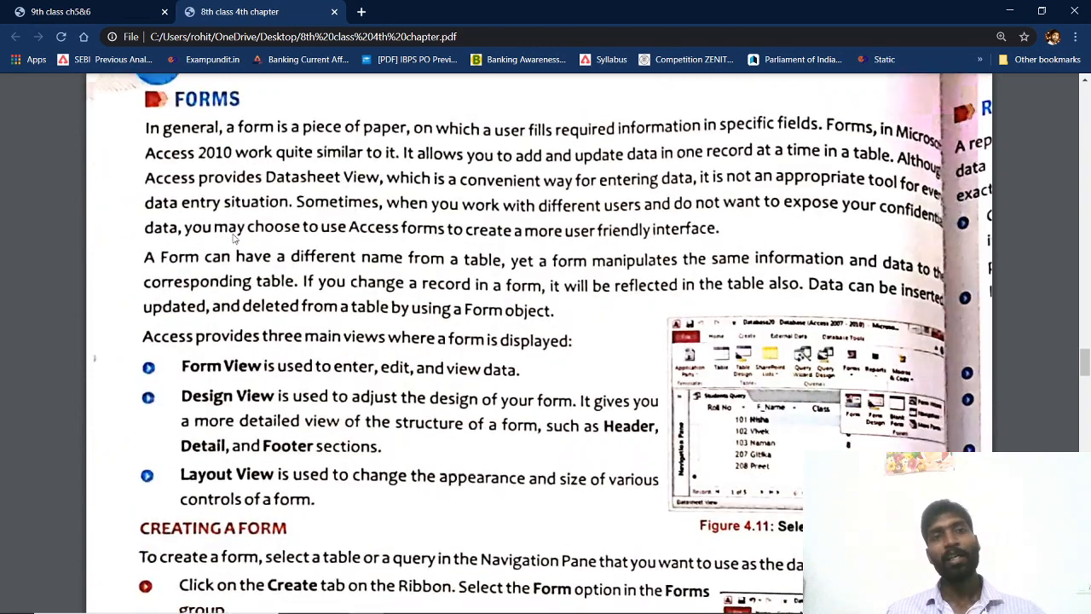
scroll(312, 255, up, 1)
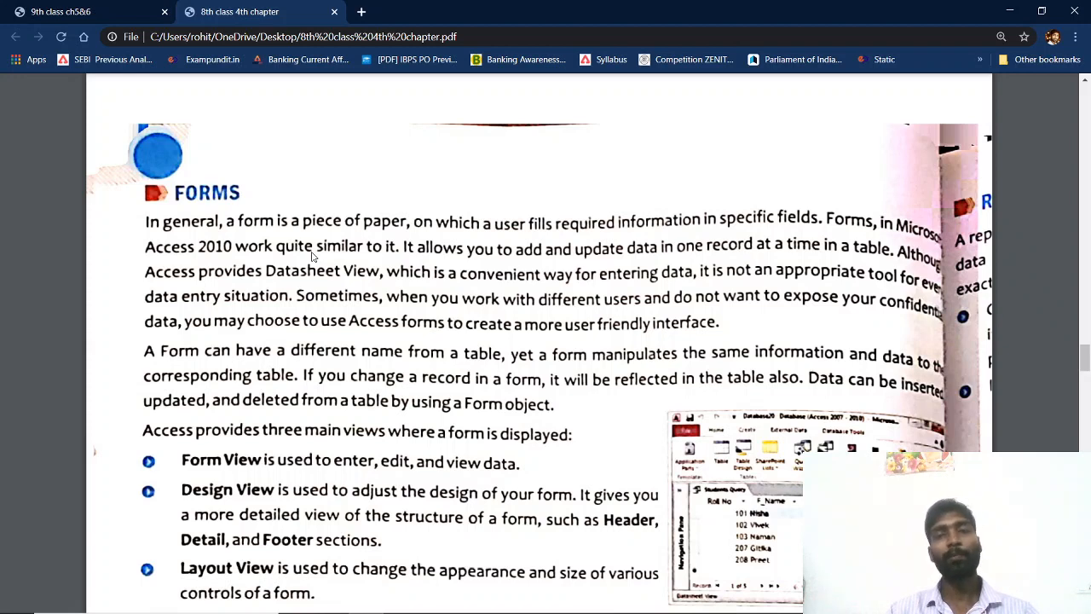
scroll(313, 255, down, 5)
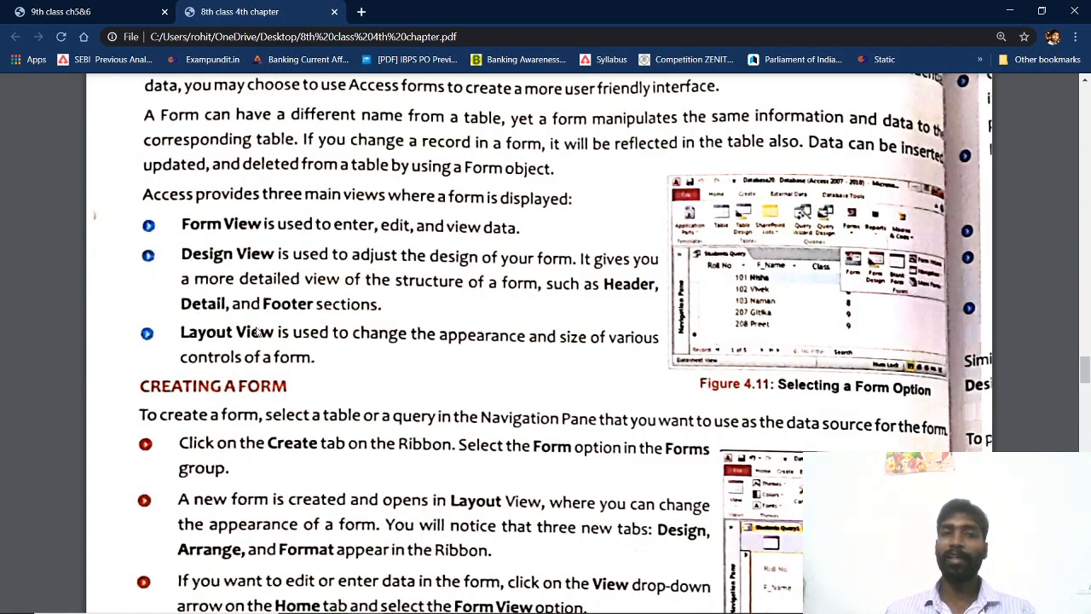
scroll(255, 333, down, 4)
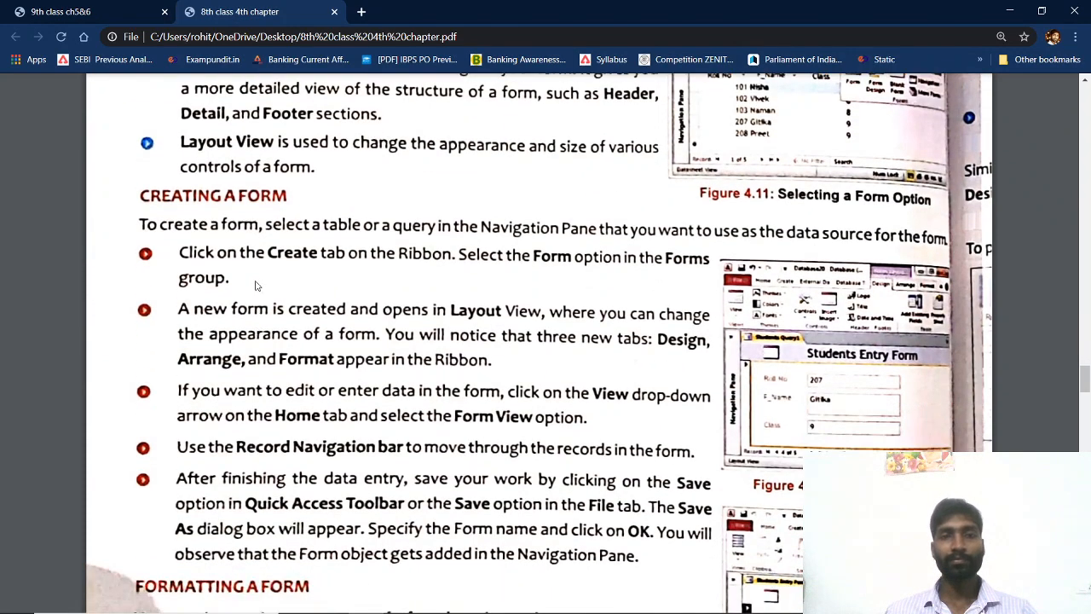
scroll(273, 250, down, 3)
scroll(271, 274, down, 2)
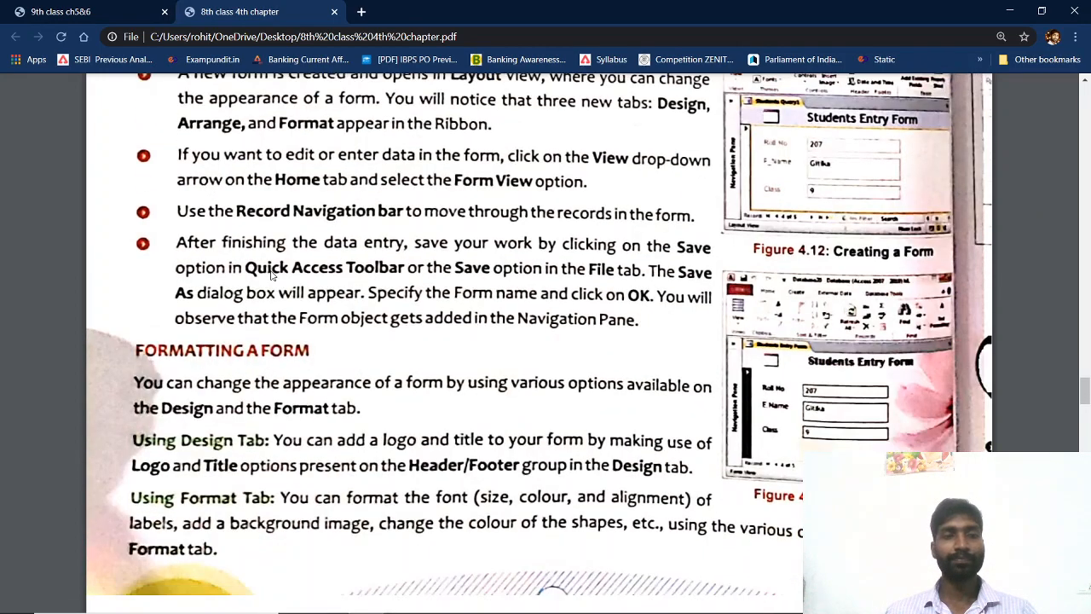
Review the chapter's Reports section, including formatting and printing a report, and the closing summary points
scroll(271, 274, down, 3)
scroll(271, 274, down, 9)
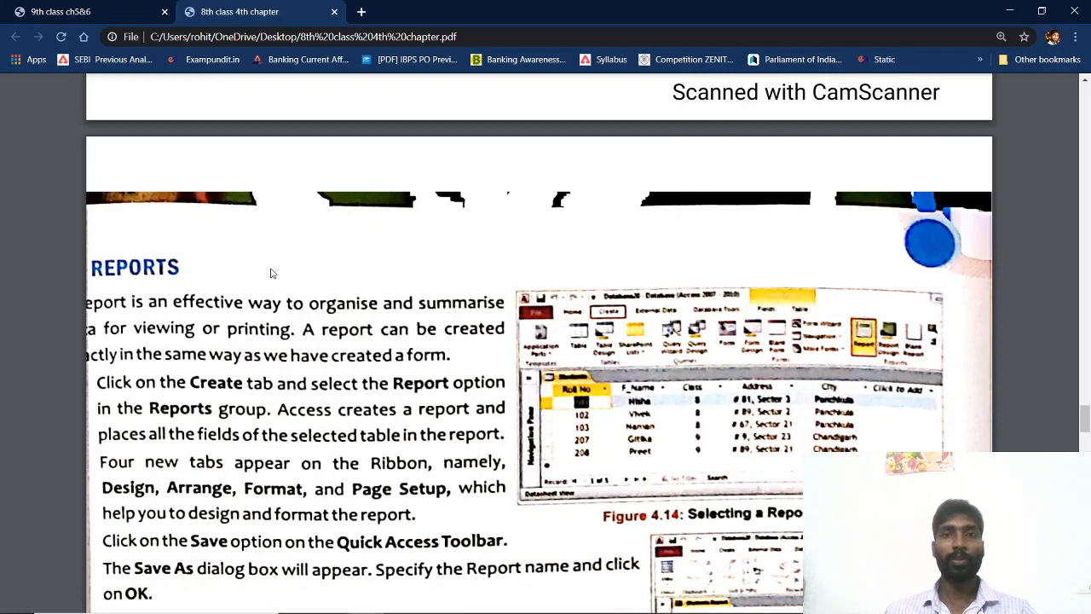
scroll(271, 274, down, 3)
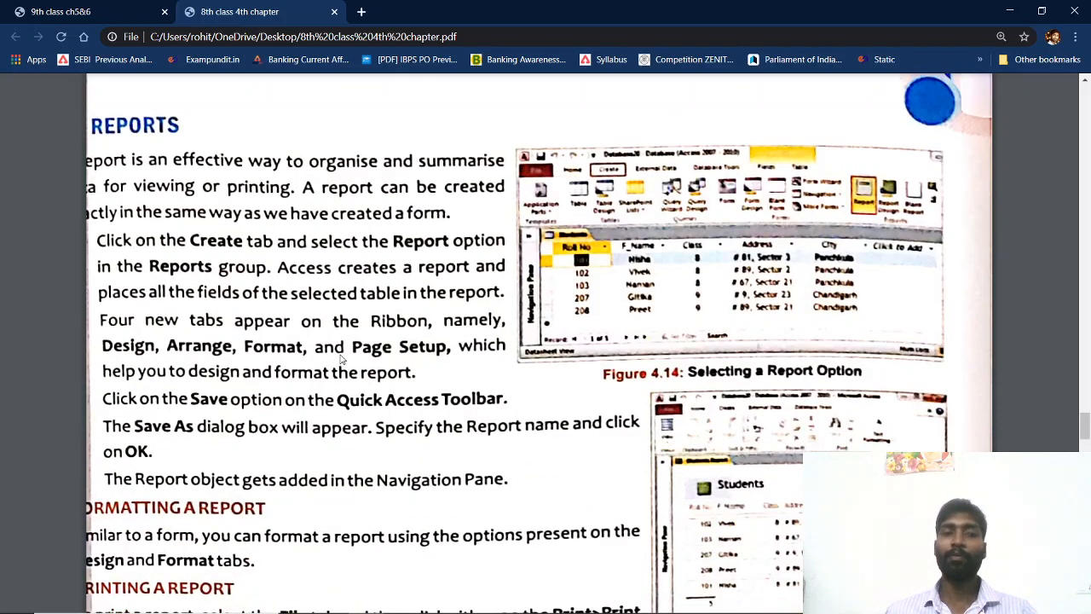
scroll(340, 360, down, 1)
scroll(341, 361, down, 6)
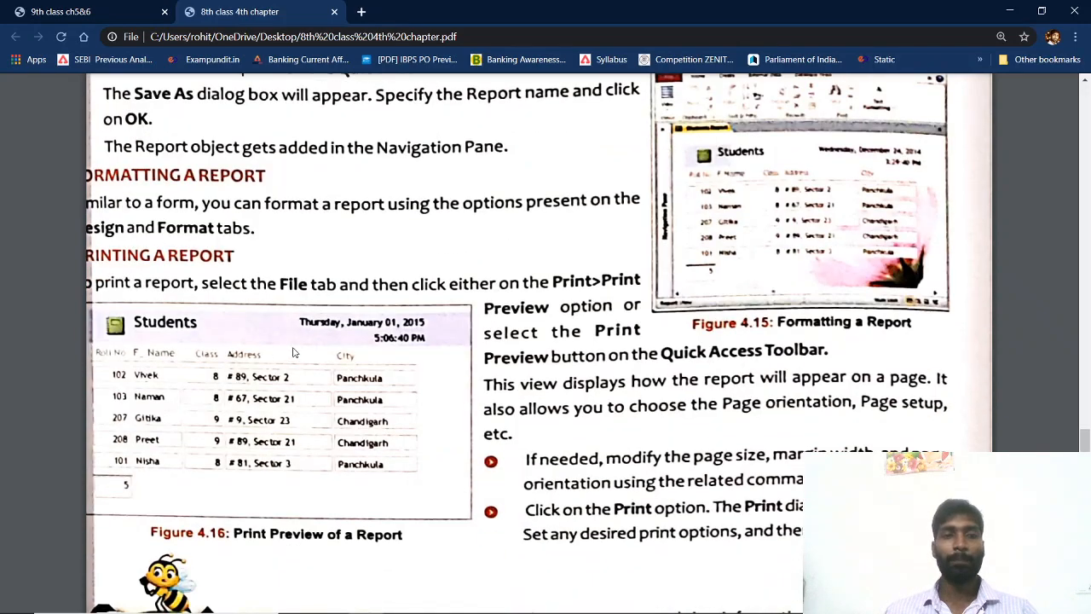
scroll(240, 361, down, 6)
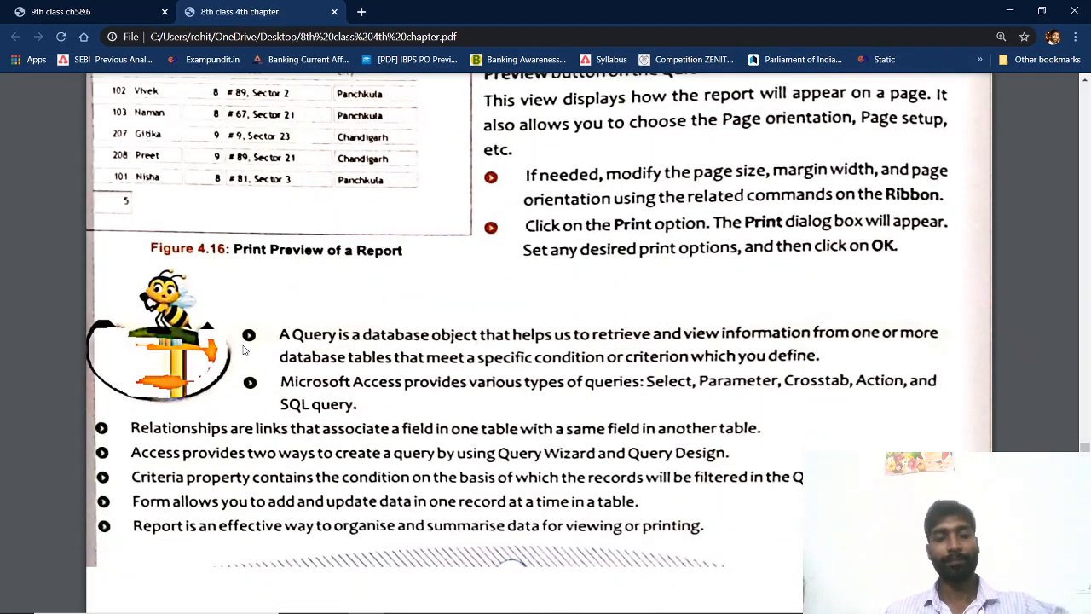
scroll(243, 349, up, 12)
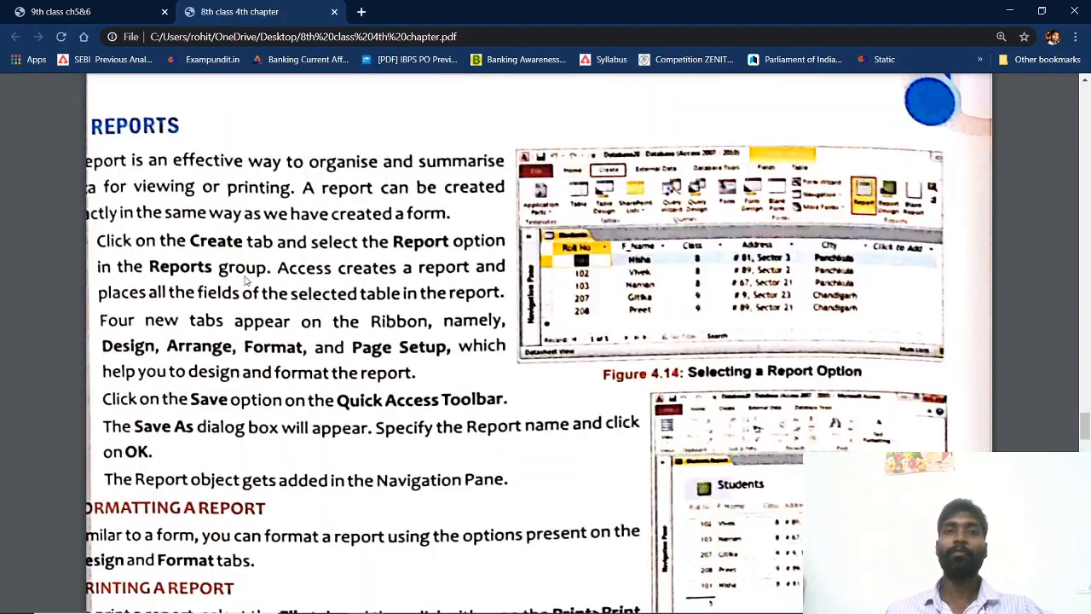
Switch back to Access and create a form based on the Student School table
key(alt+Tab)
key(alt+Tab)
key(Tab)
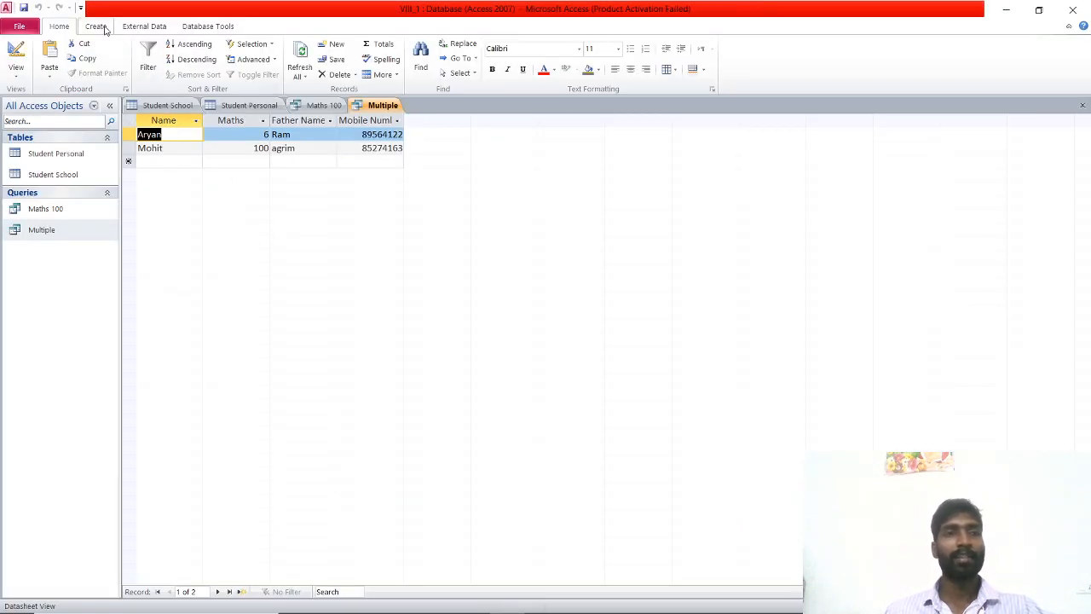
click(96, 26)
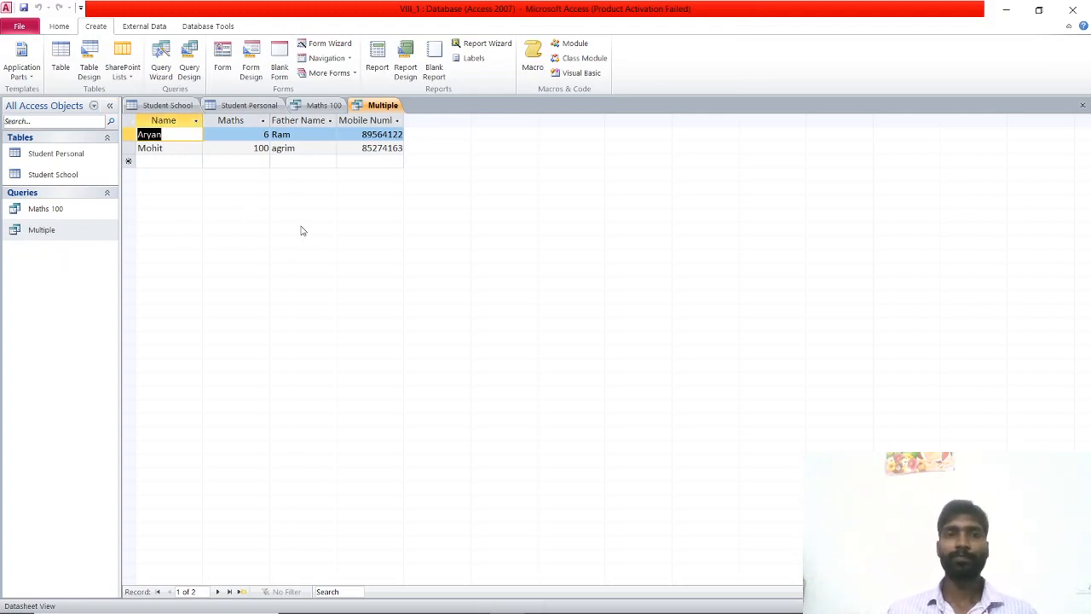
double_click(60, 175)
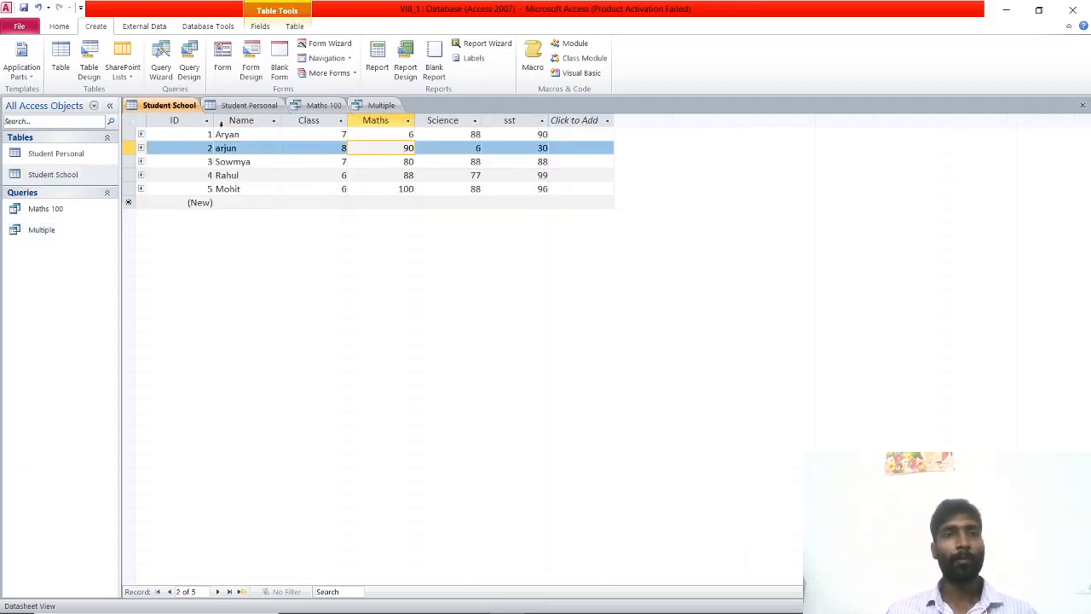
click(221, 68)
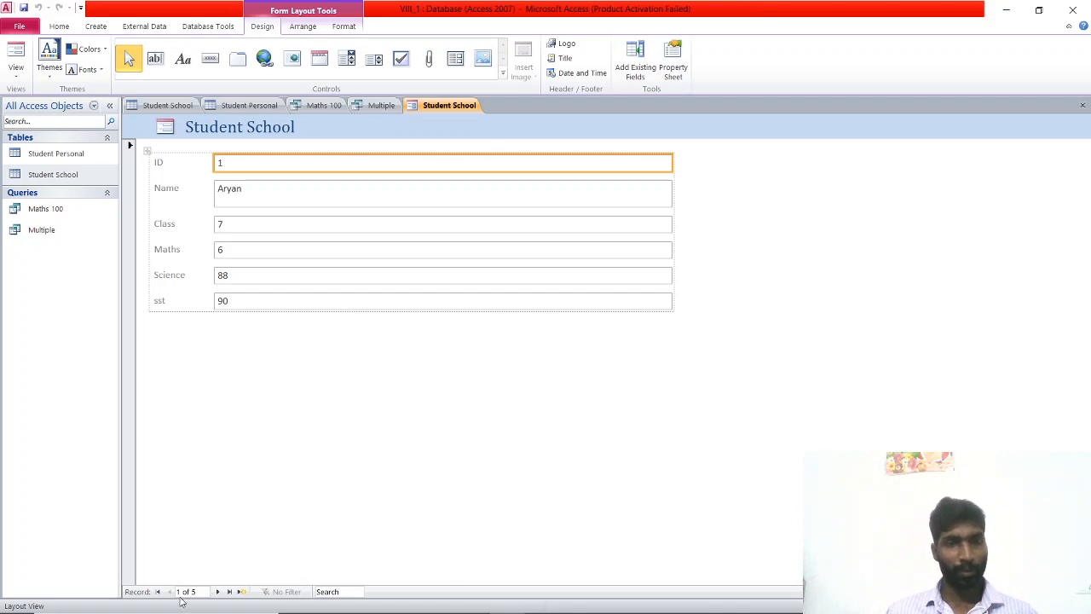
Browse the new form's records forward one by one, jump to the last record and return to the first
click(217, 591)
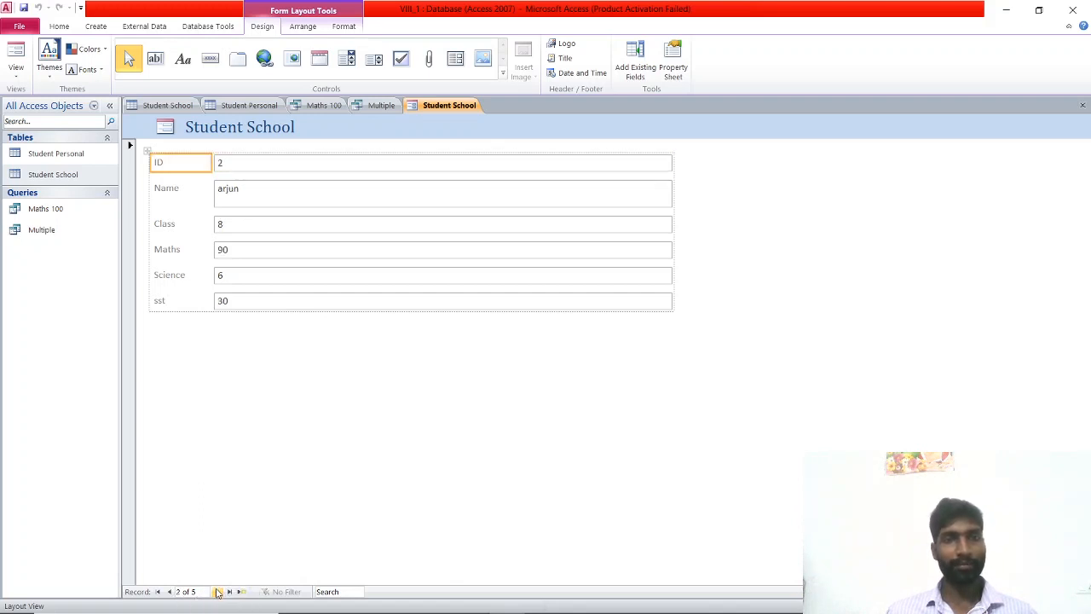
click(217, 591)
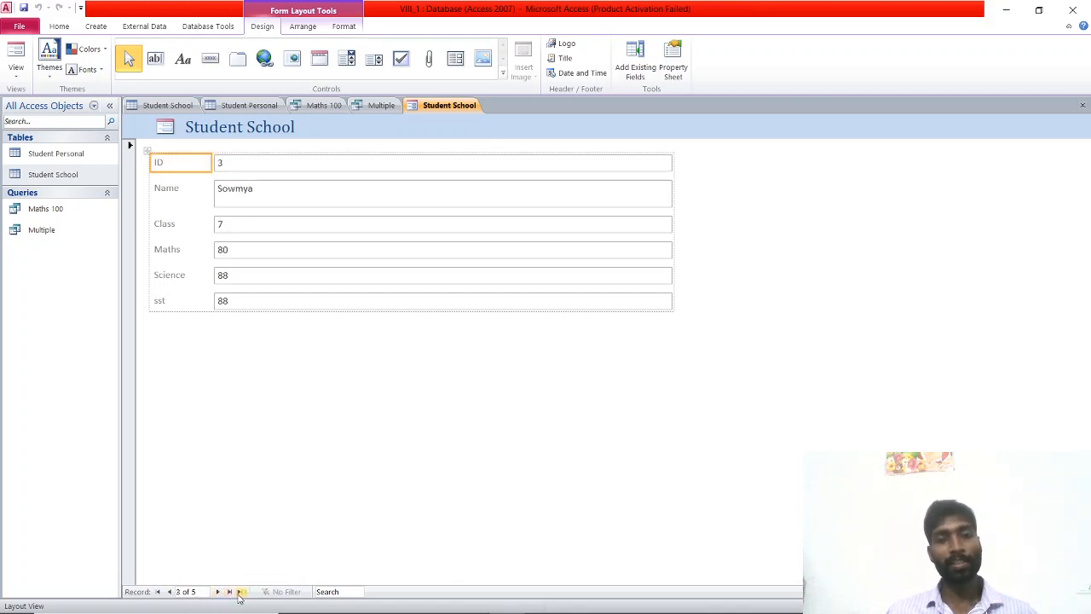
click(228, 592)
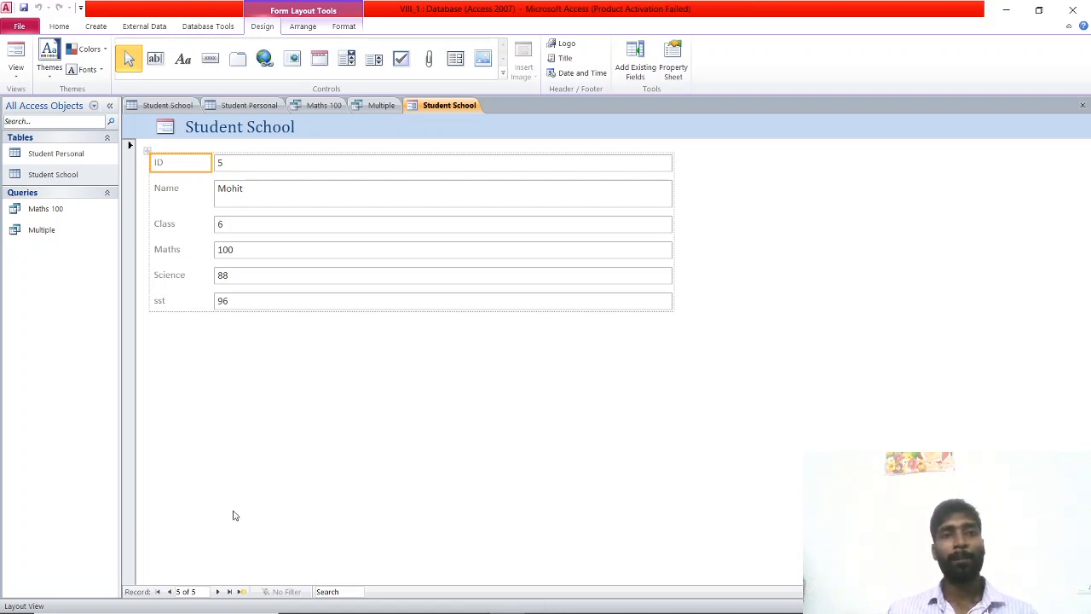
click(157, 591)
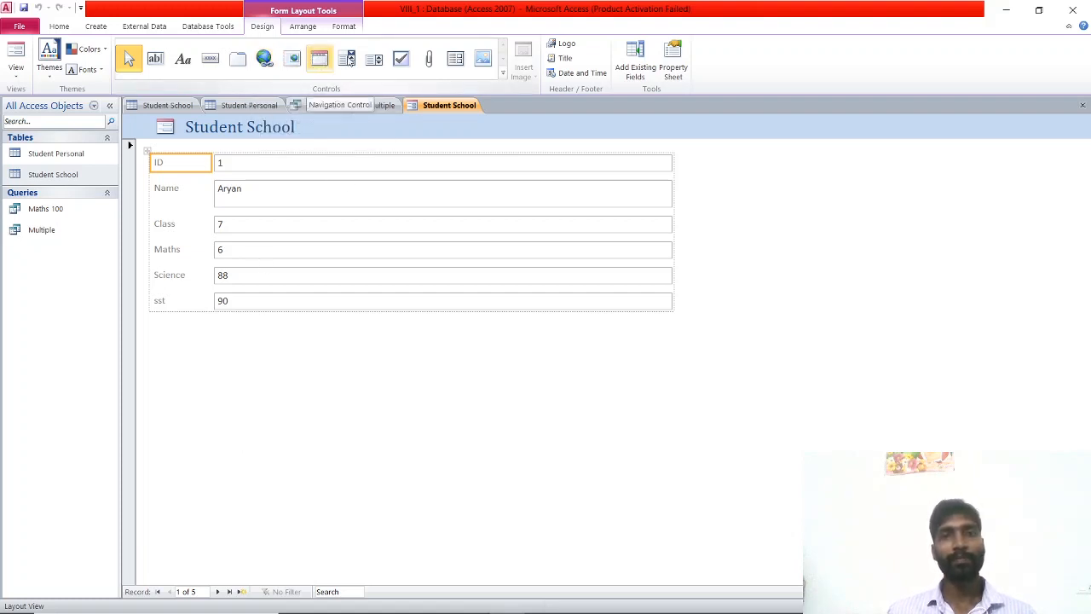
Insert the Snapshot_1 image from the Pictures folder as the logo in the Student School form header
click(562, 58)
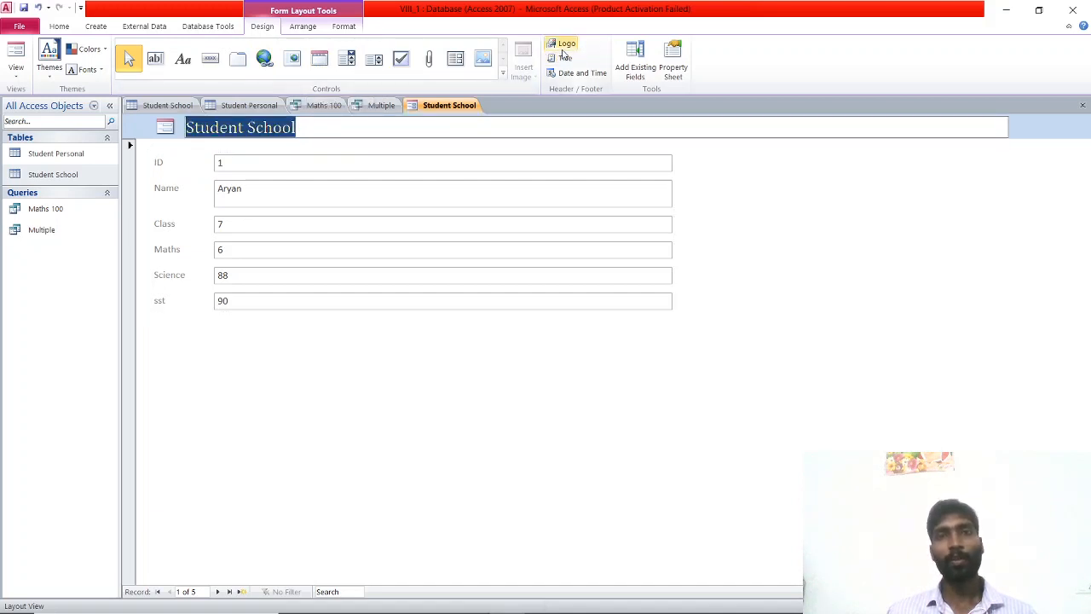
click(562, 43)
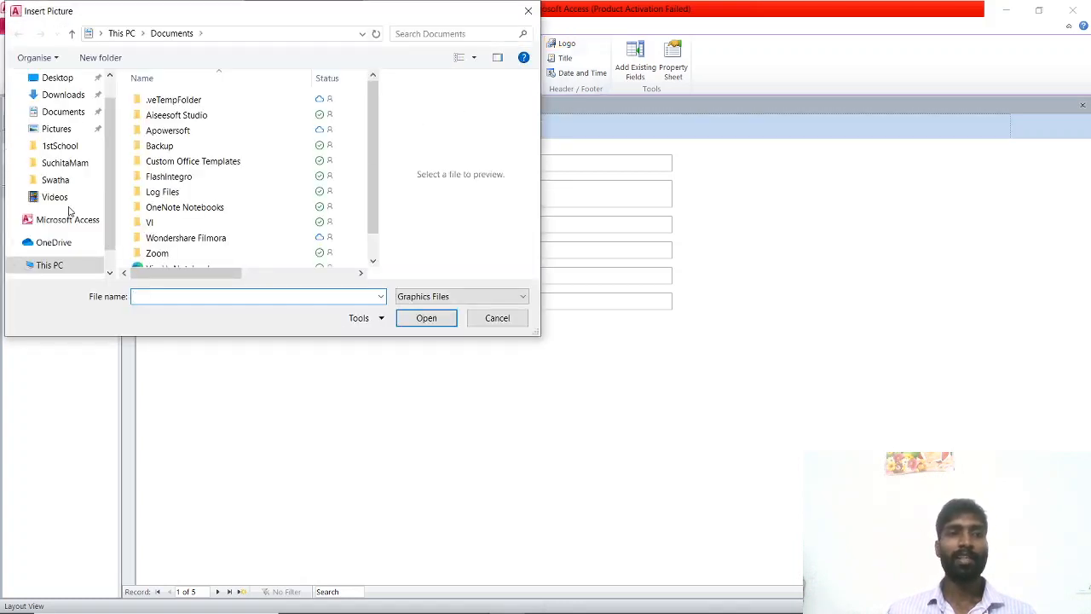
click(67, 131)
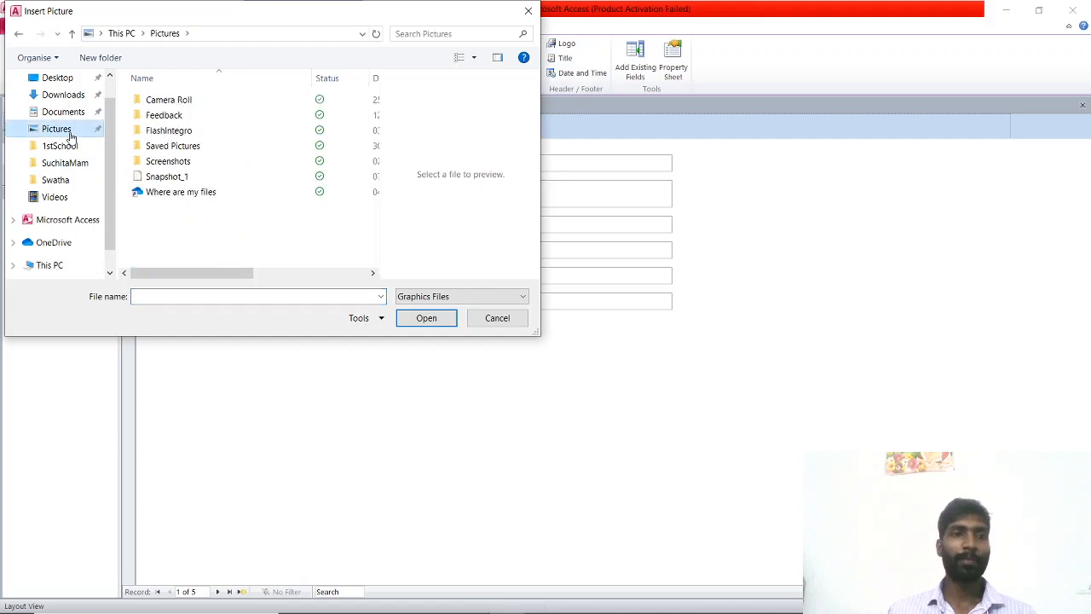
click(196, 177)
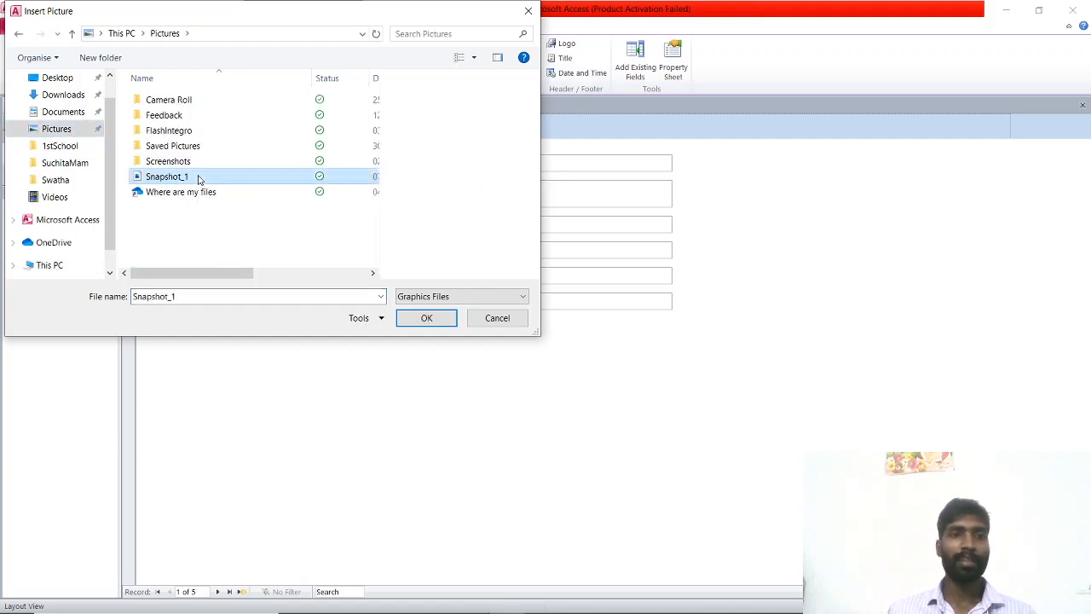
click(414, 319)
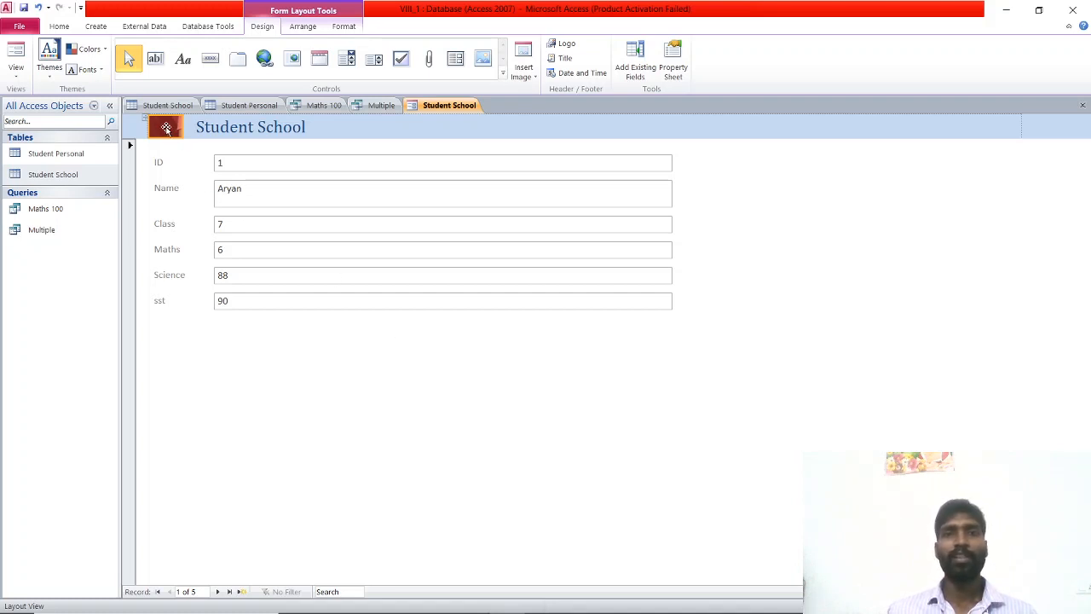
Add the date and time to the form header, using the 10-Sep-20 date format
click(580, 74)
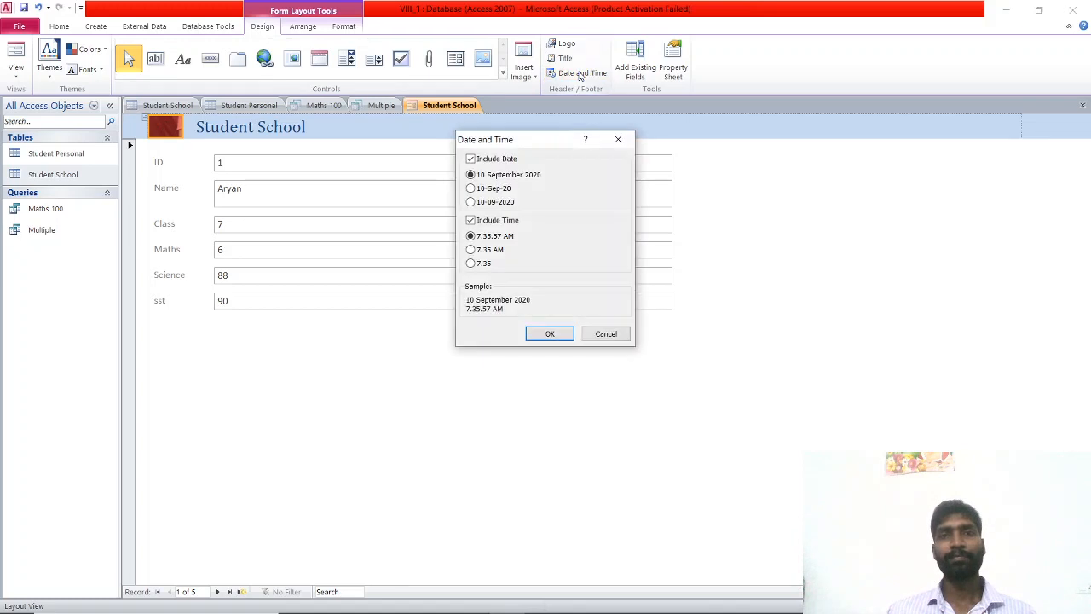
click(480, 190)
click(549, 332)
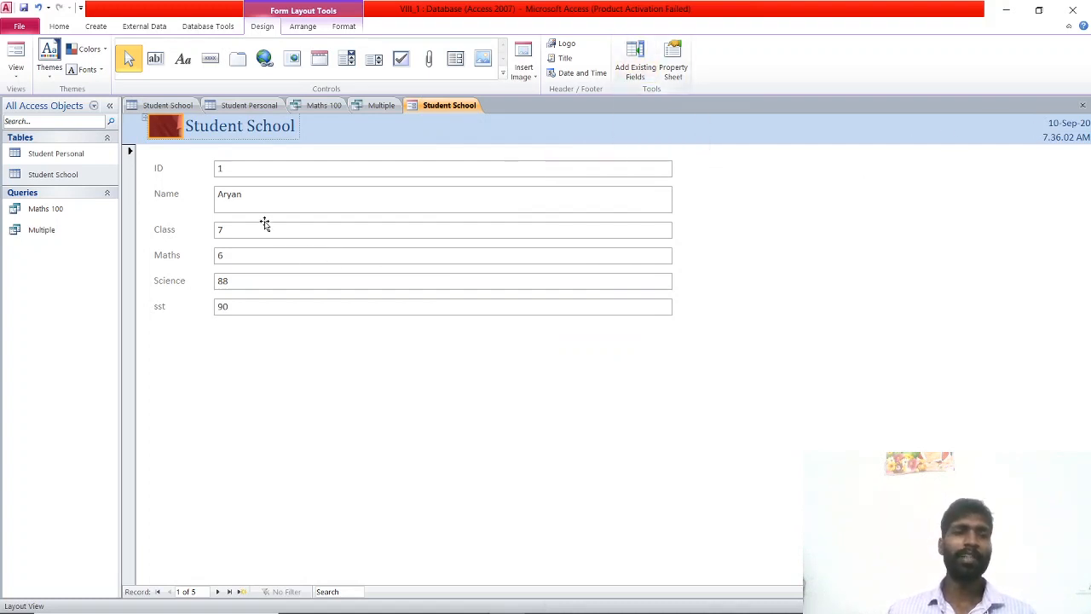
click(228, 258)
click(230, 230)
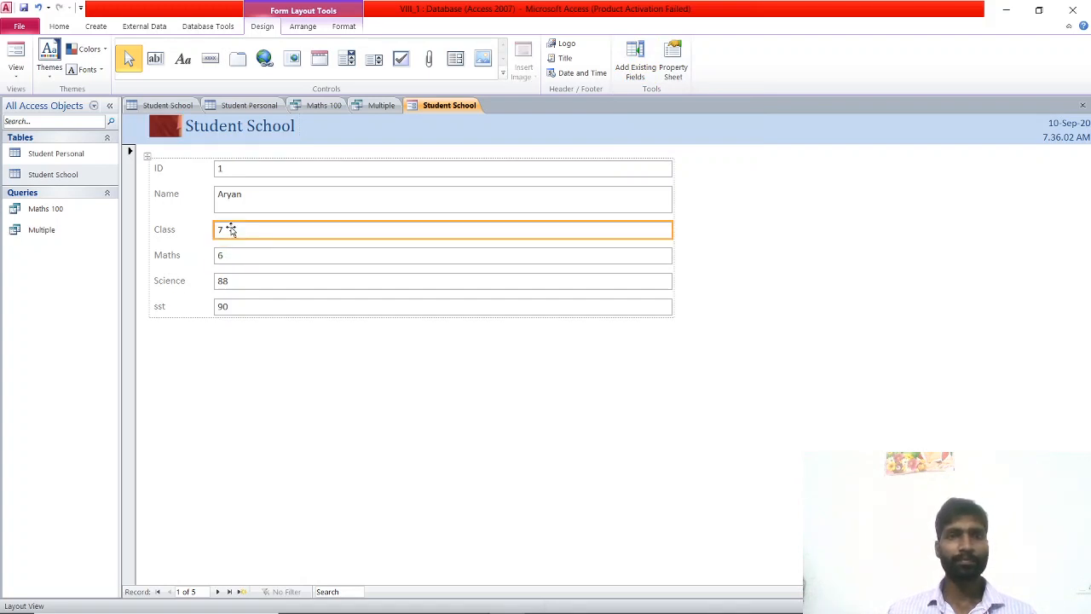
right_click(230, 230)
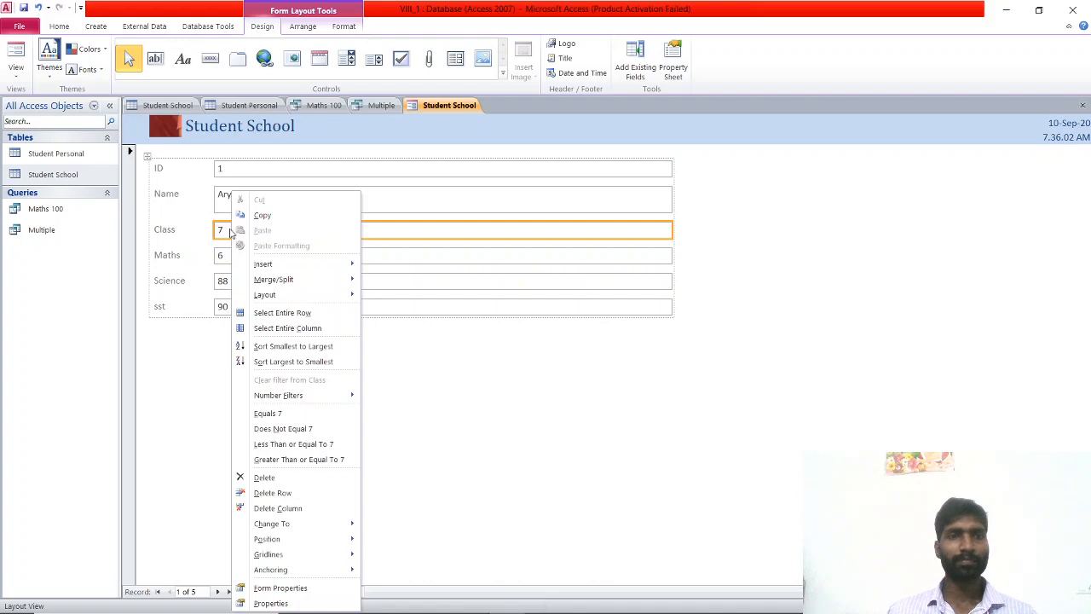
key(Escape)
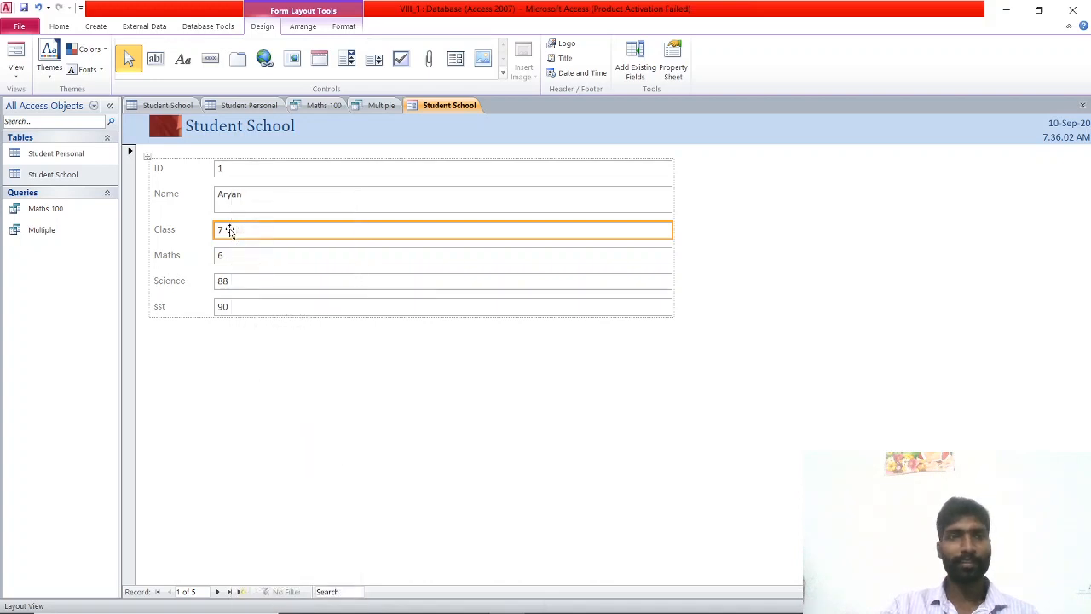
click(341, 398)
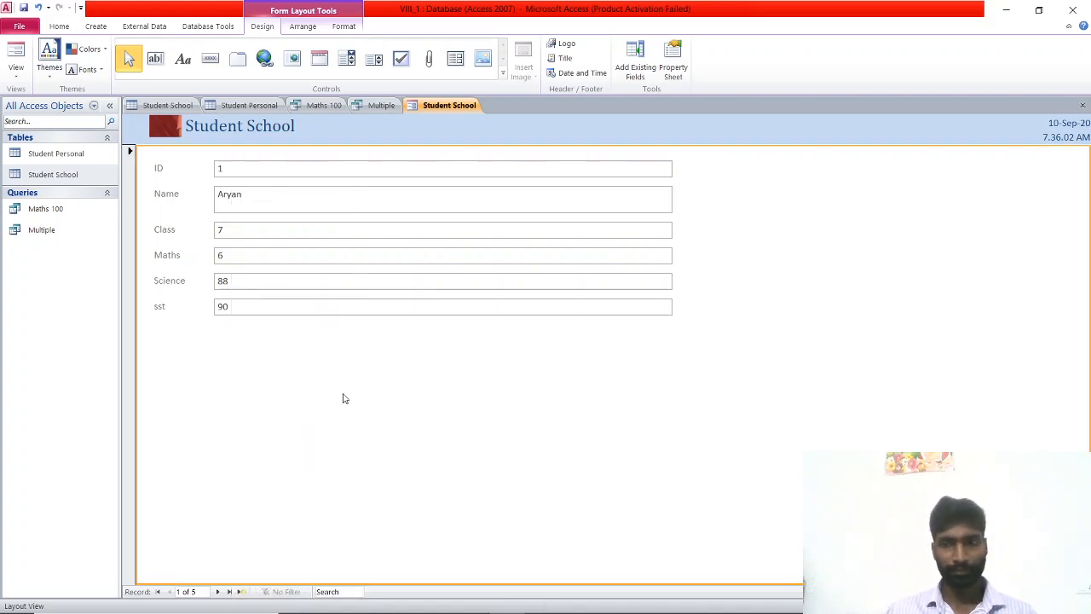
Insert the existing Class field a second time into the form, directly below the current Class field
click(223, 232)
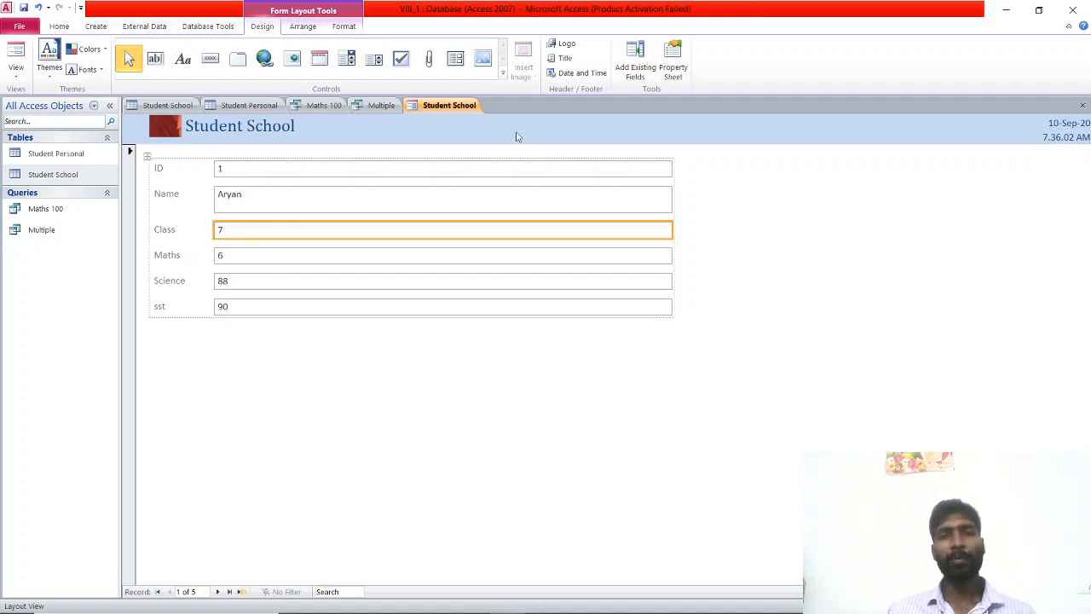
click(642, 65)
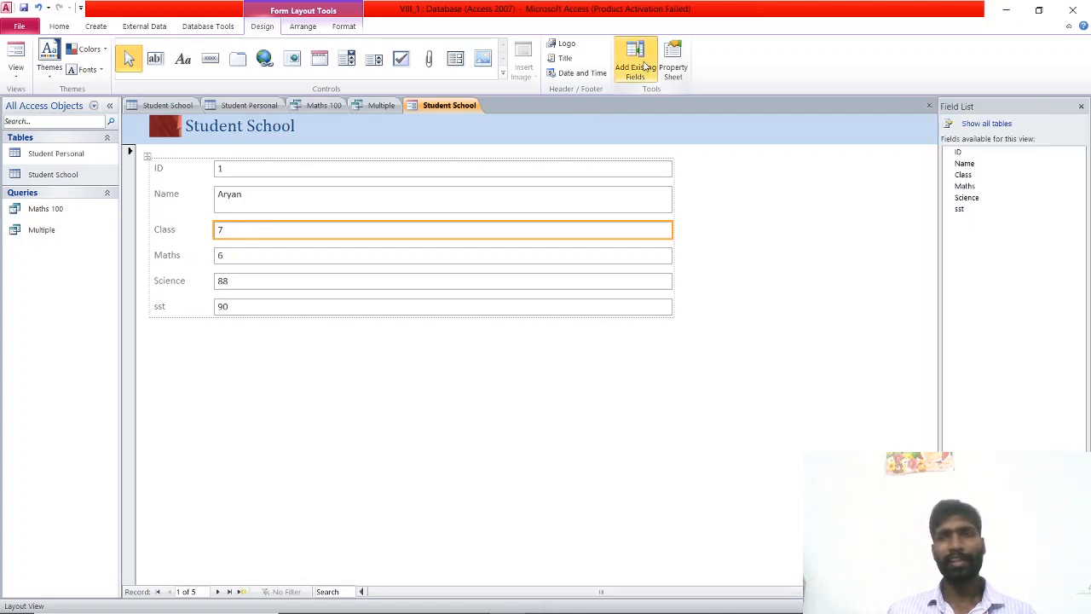
click(968, 177)
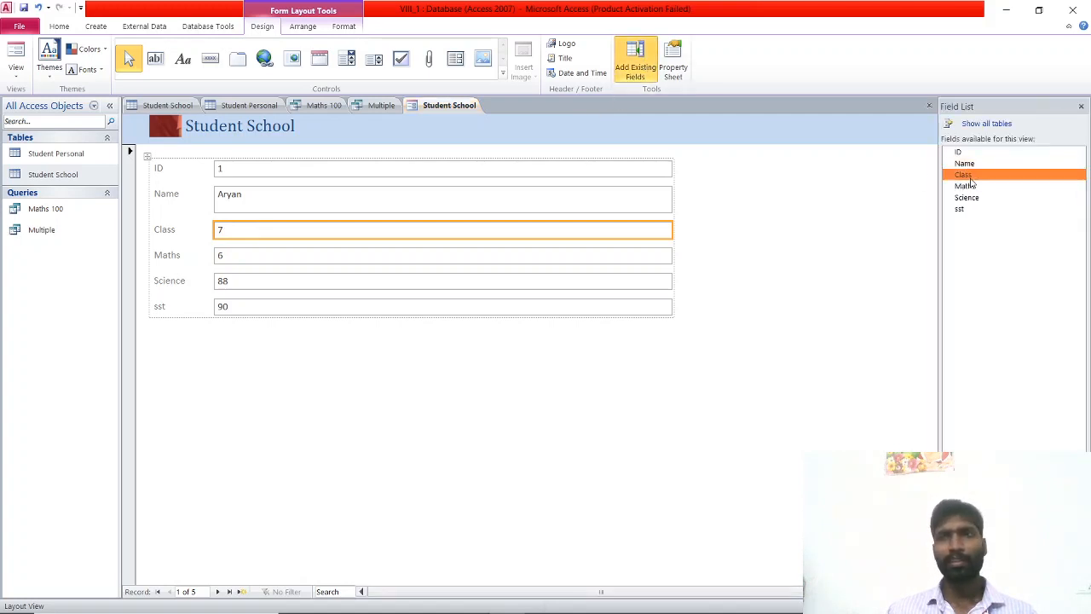
double_click(968, 177)
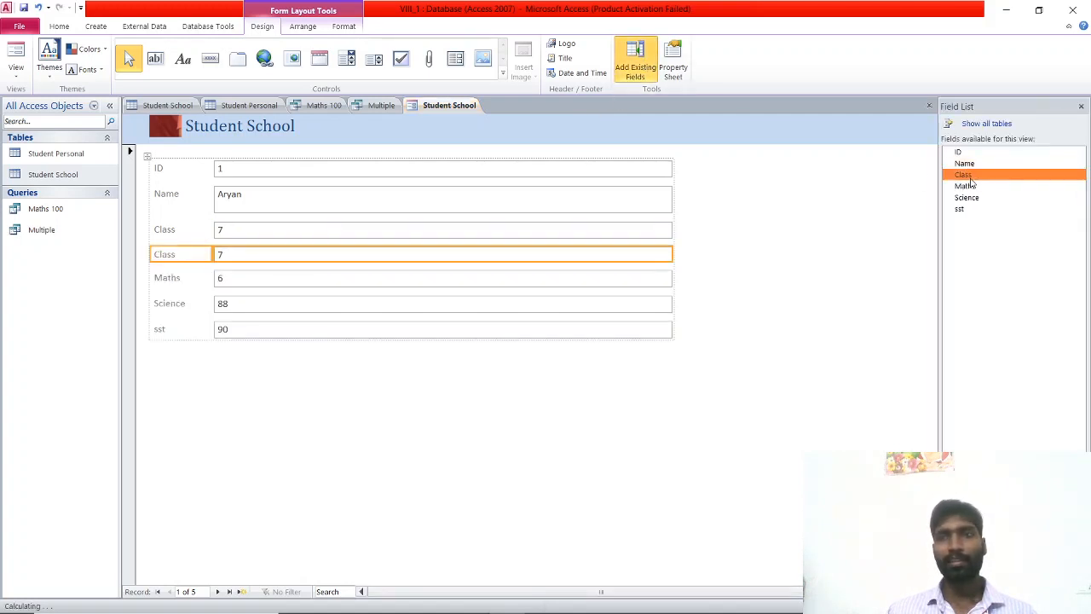
Delete the duplicate Class field from the form
click(228, 256)
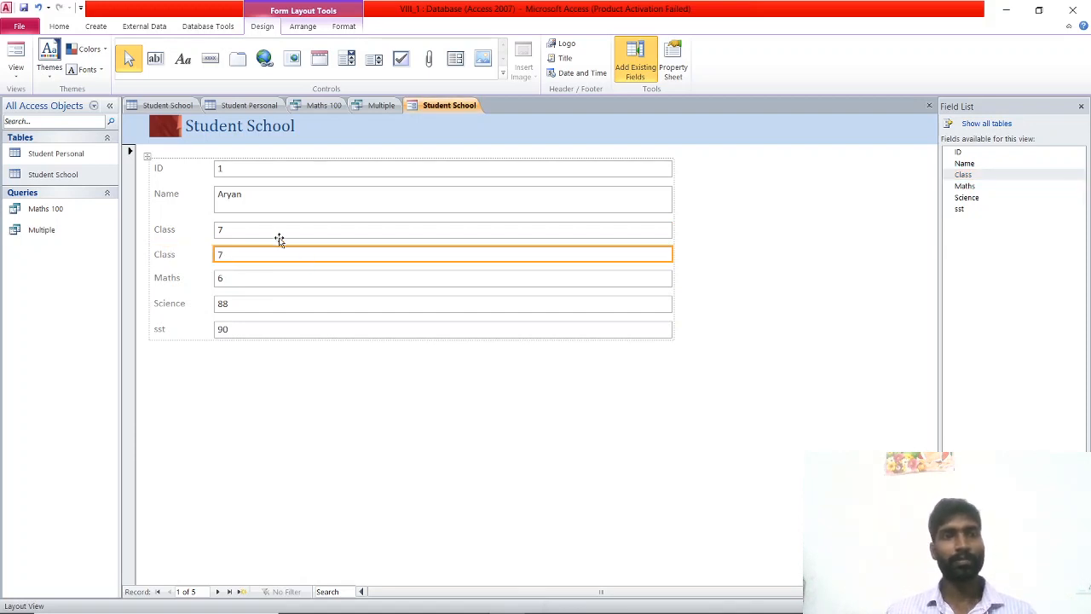
click(257, 232)
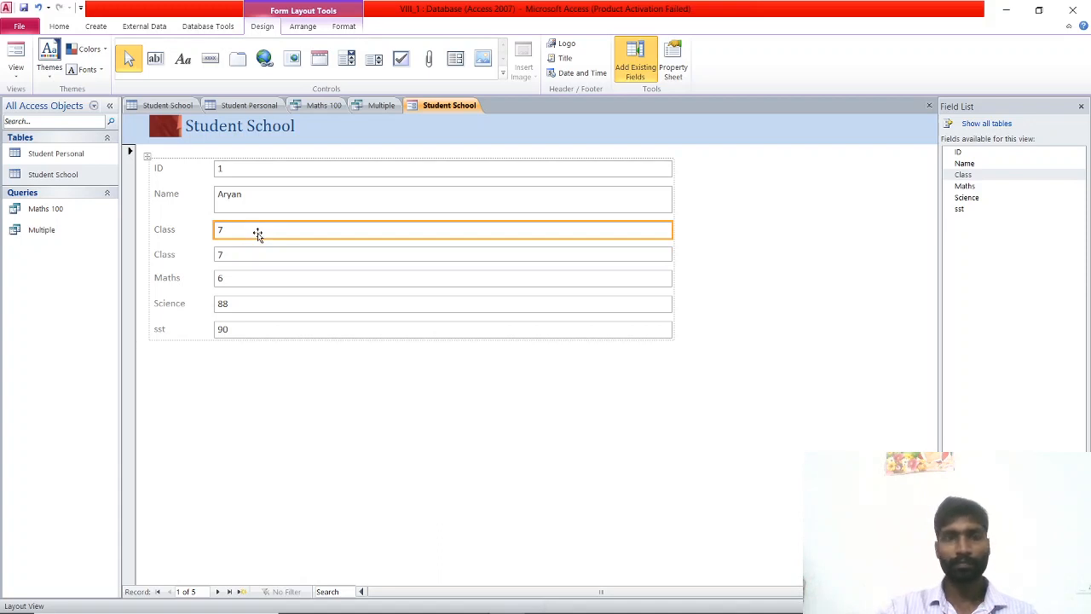
click(254, 251)
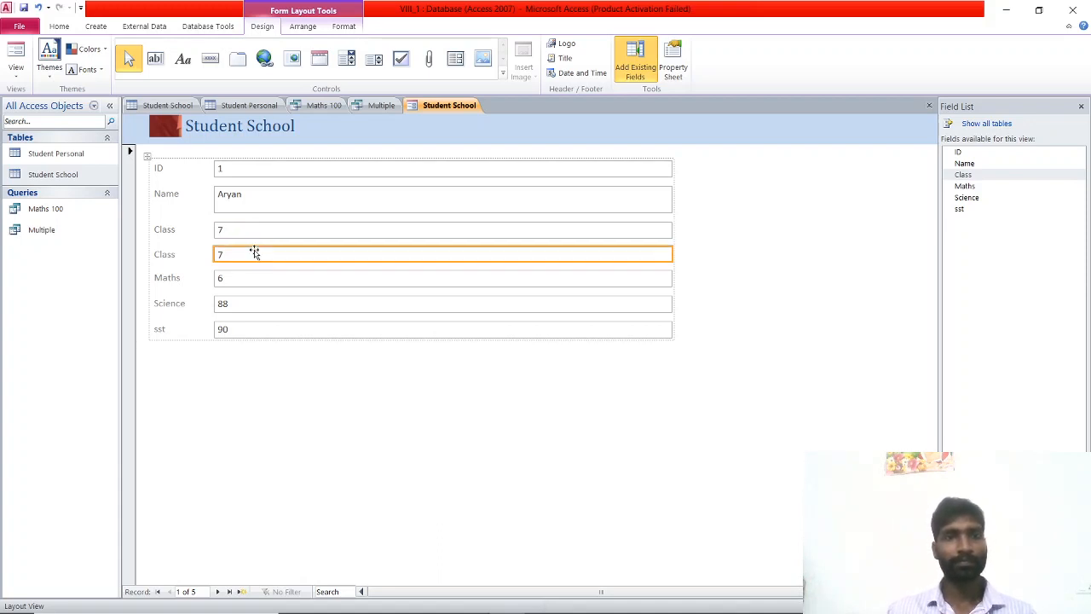
key(Delete)
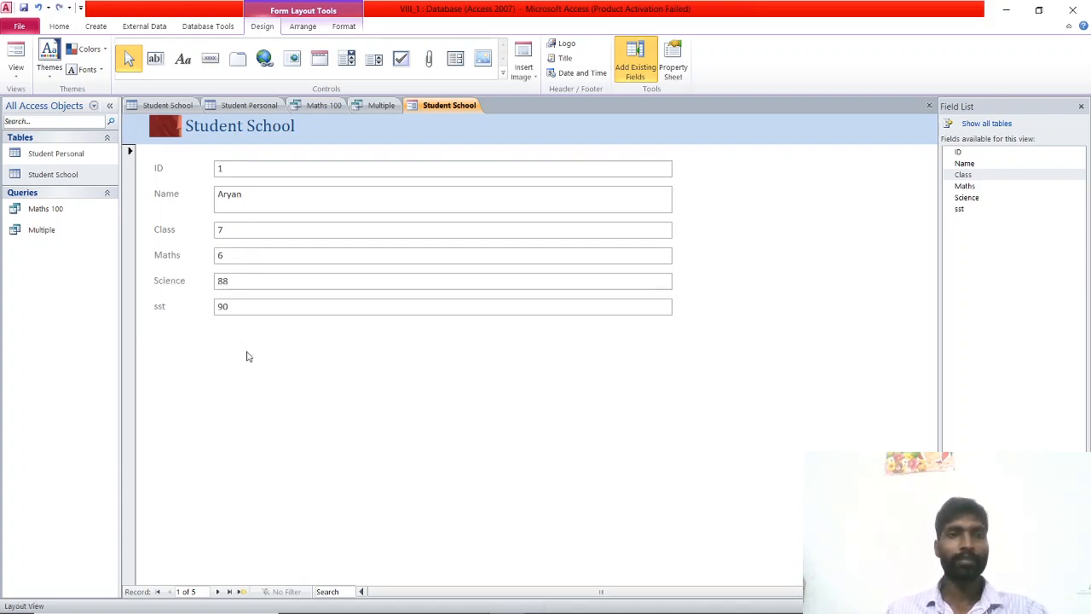
click(245, 358)
click(238, 279)
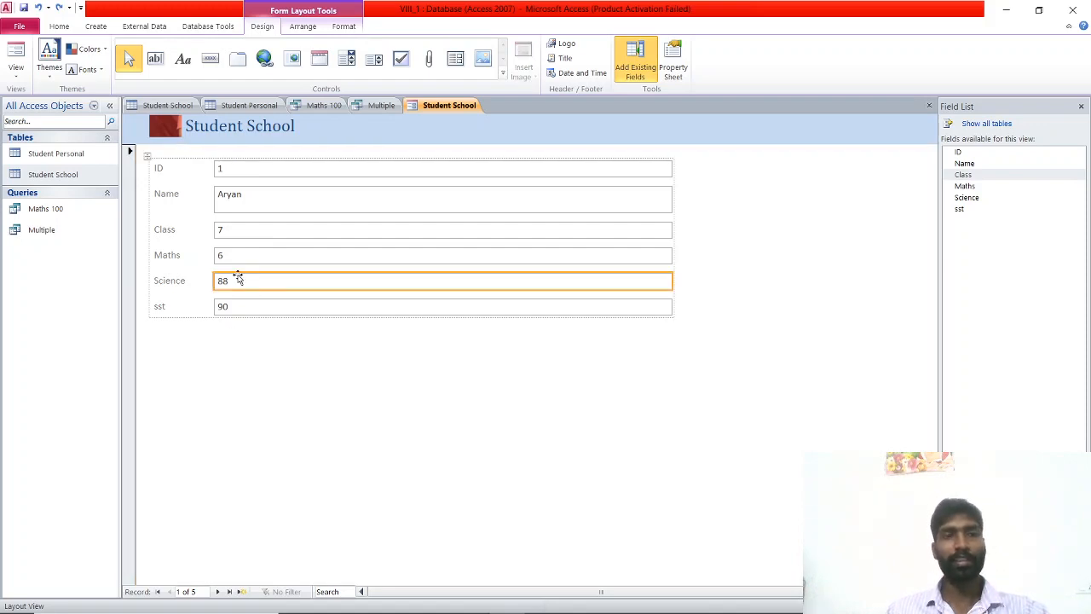
key(alt)
key(alt+Tab)
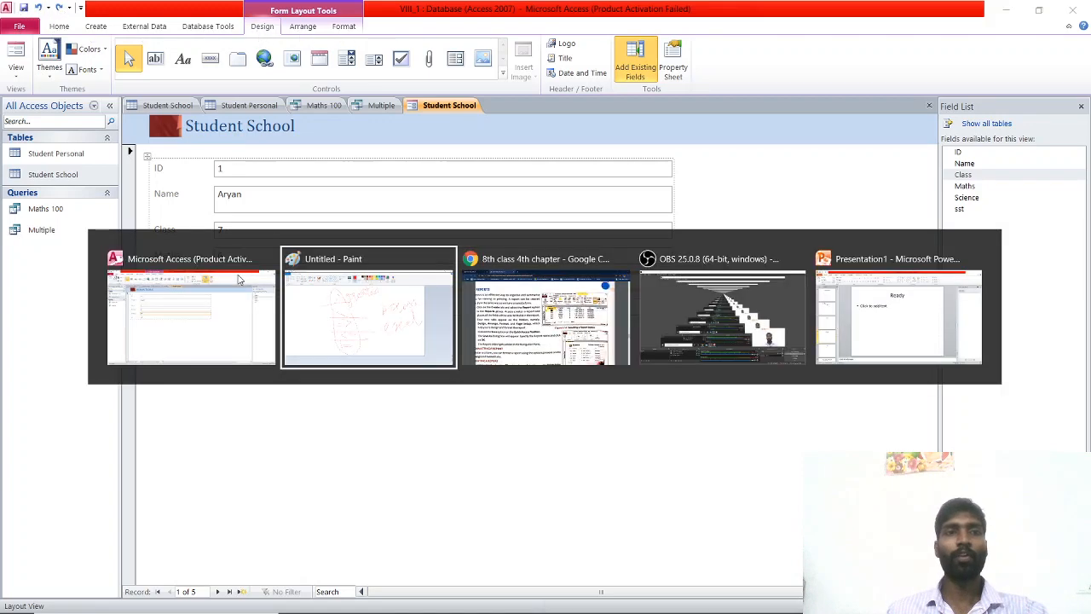
key(alt+Tab)
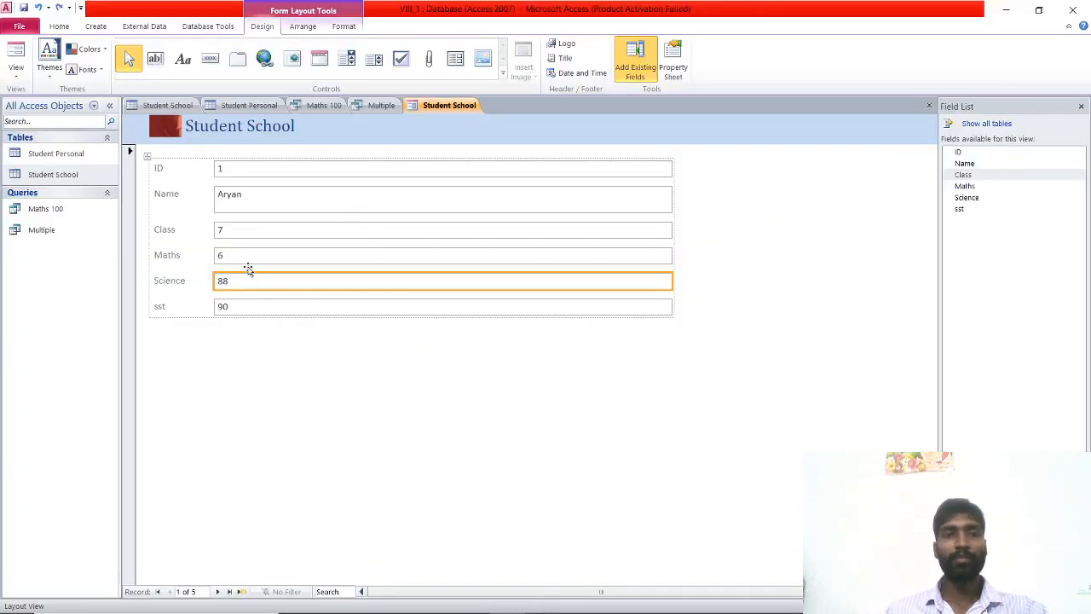
key(alt)
Create a report based on the Student School table
click(93, 27)
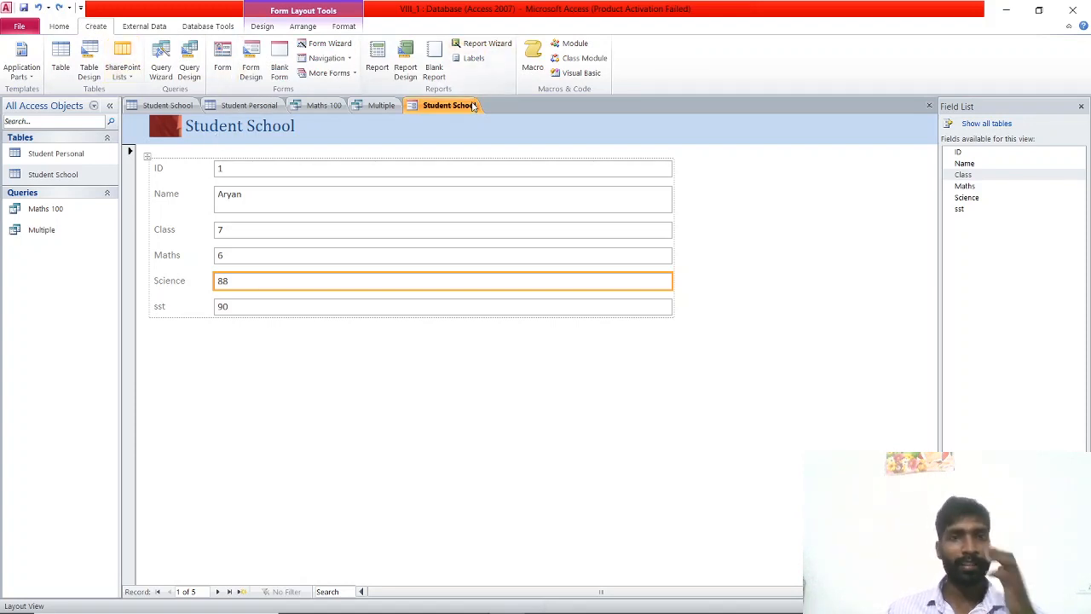
click(67, 176)
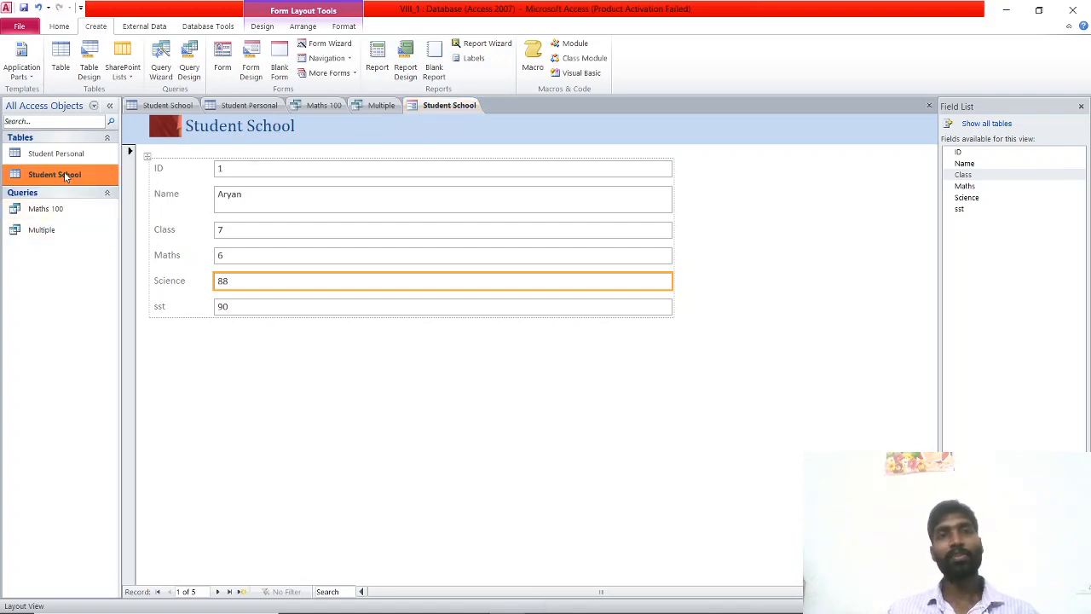
click(377, 62)
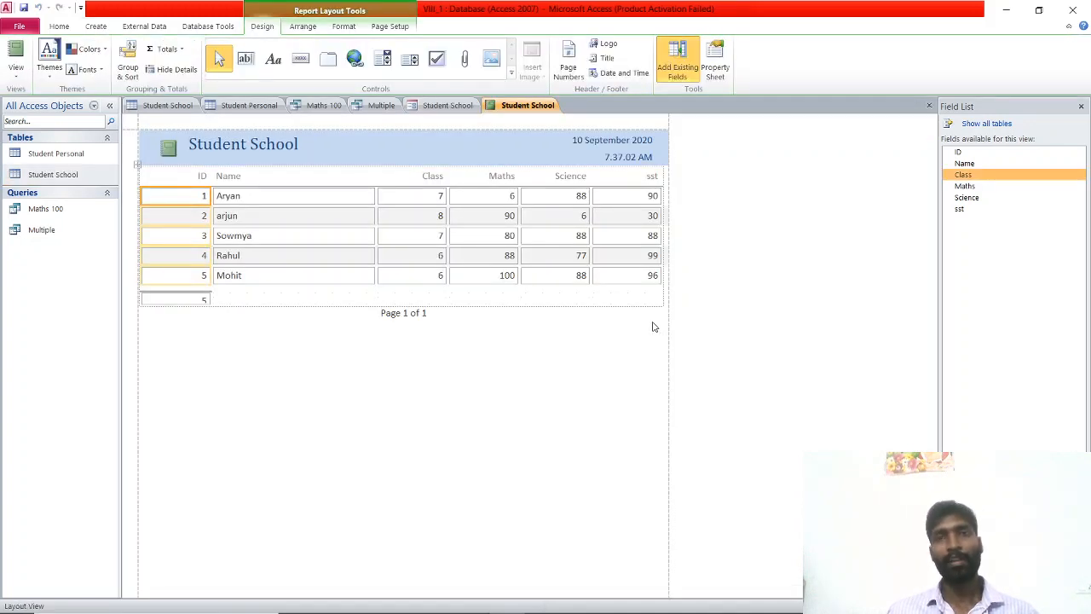
Insert the Snapshot_1 image as the logo in the Student School report header
click(606, 58)
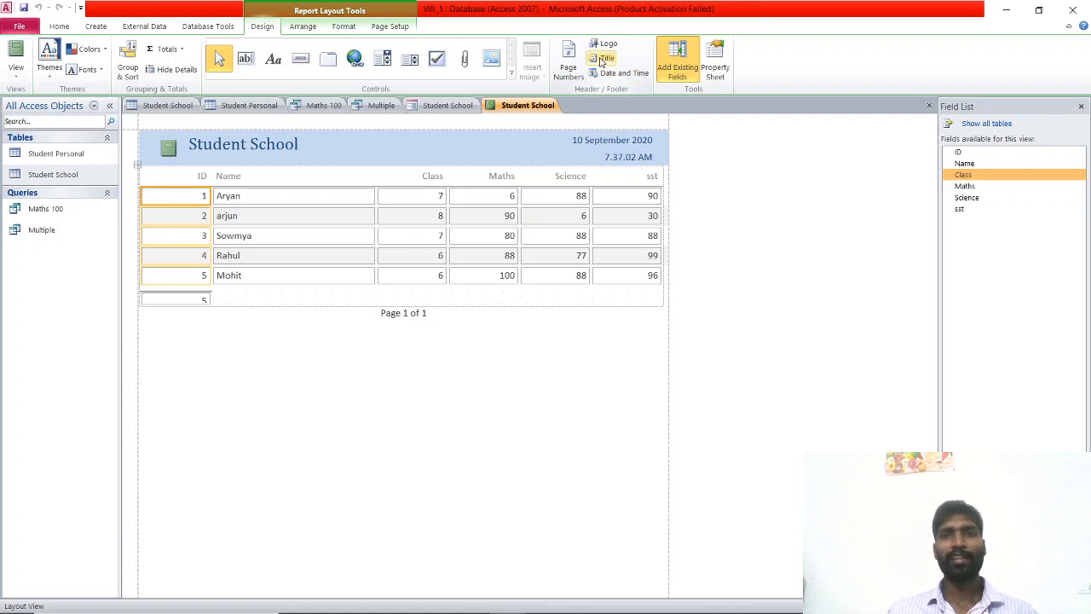
click(340, 146)
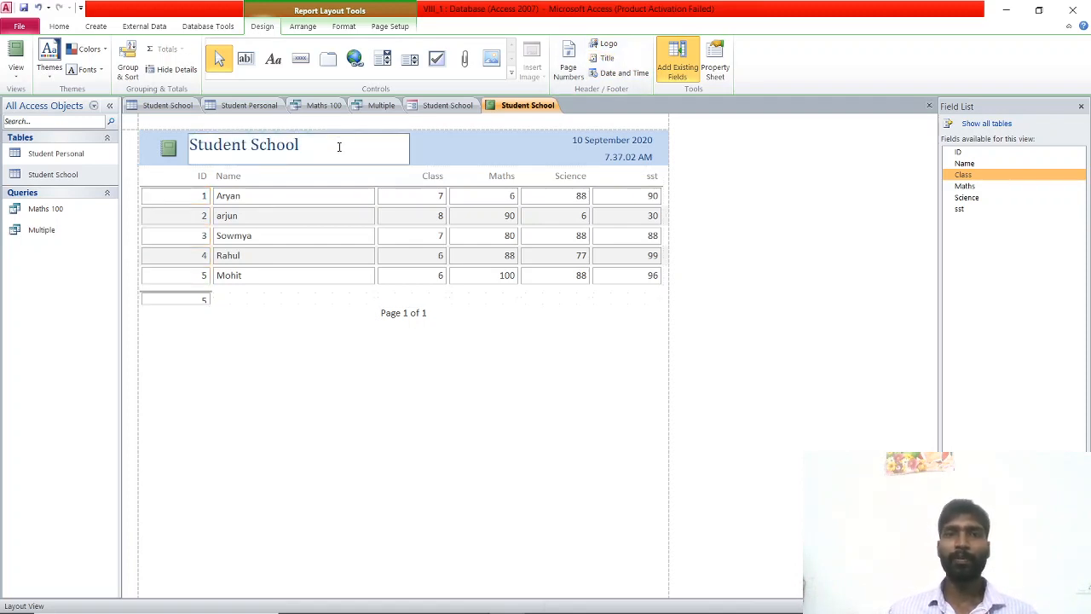
click(606, 44)
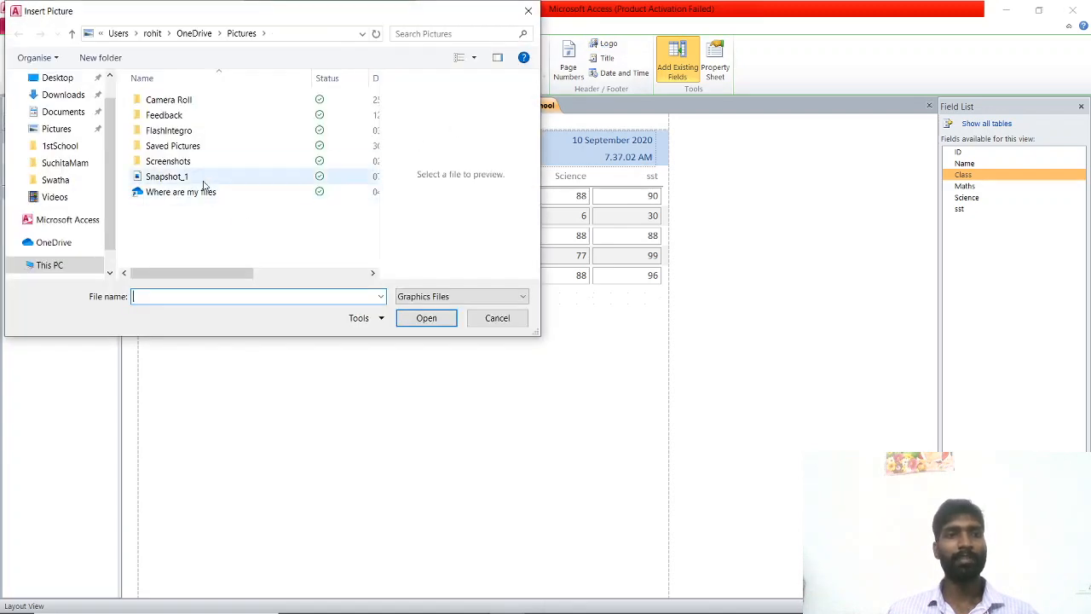
double_click(202, 178)
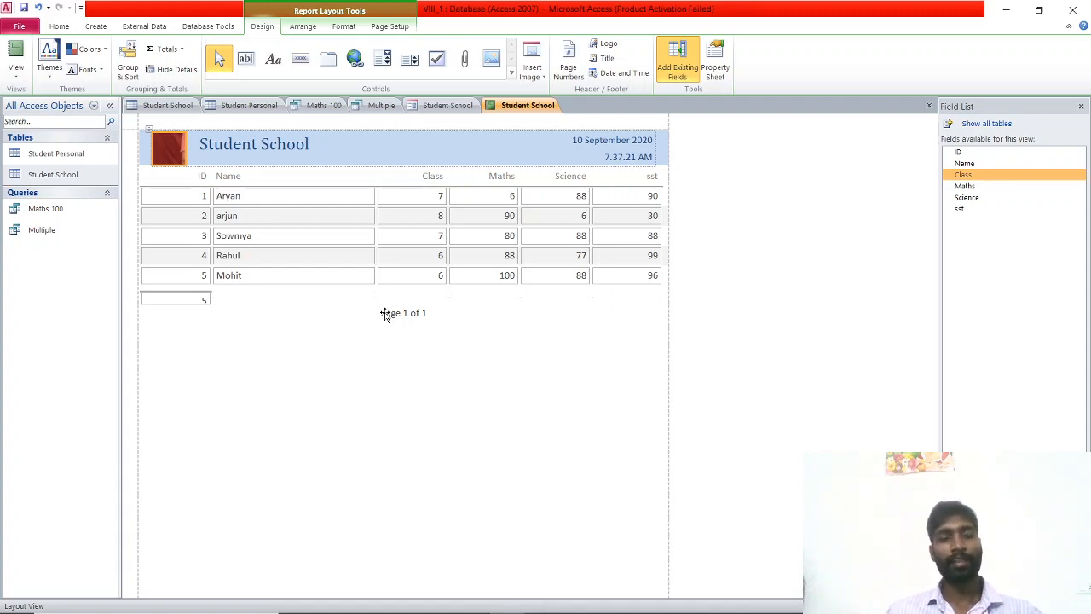
key(alt+Tab)
key(alt+Tab)
key(alt+Tab)
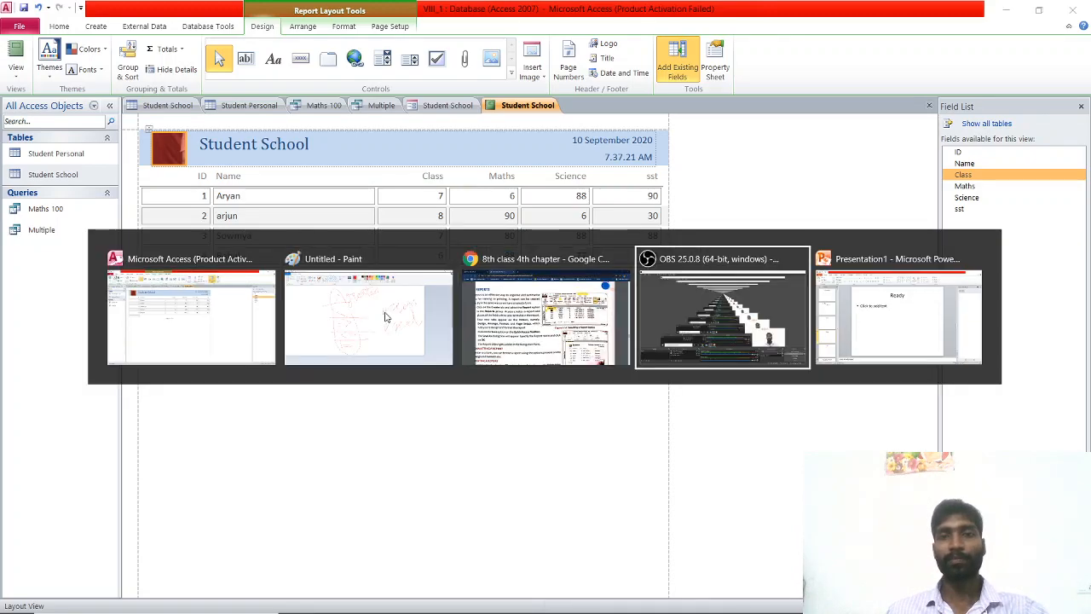